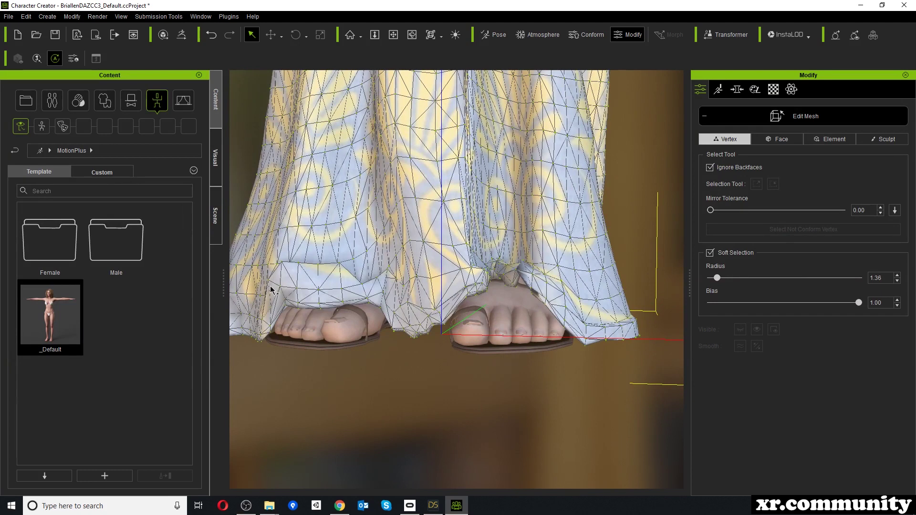
Sculpt the lower hem of the dress mesh above the feet with the smoothing brush at strength 0.50 and radius 16.
click(887, 139)
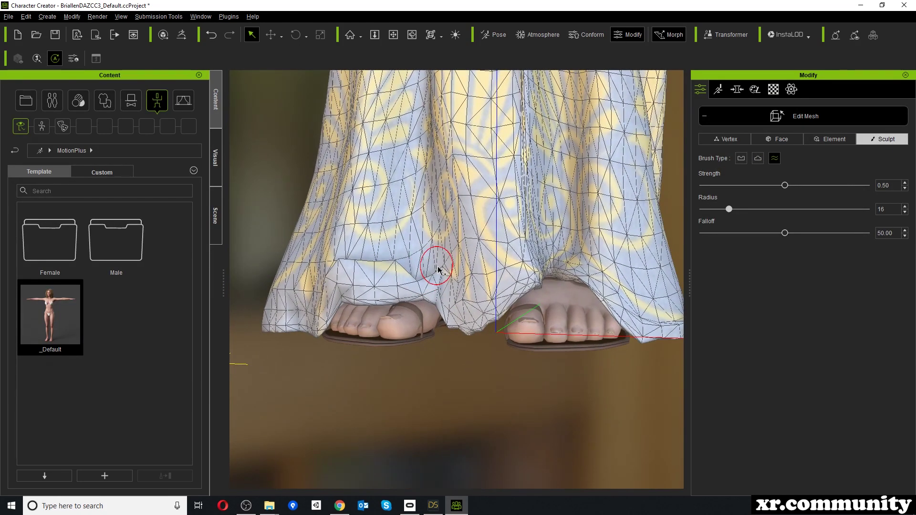
mouse_move(438, 269)
mouse_down()
mouse_move(328, 286)
mouse_move(511, 286)
mouse_up()
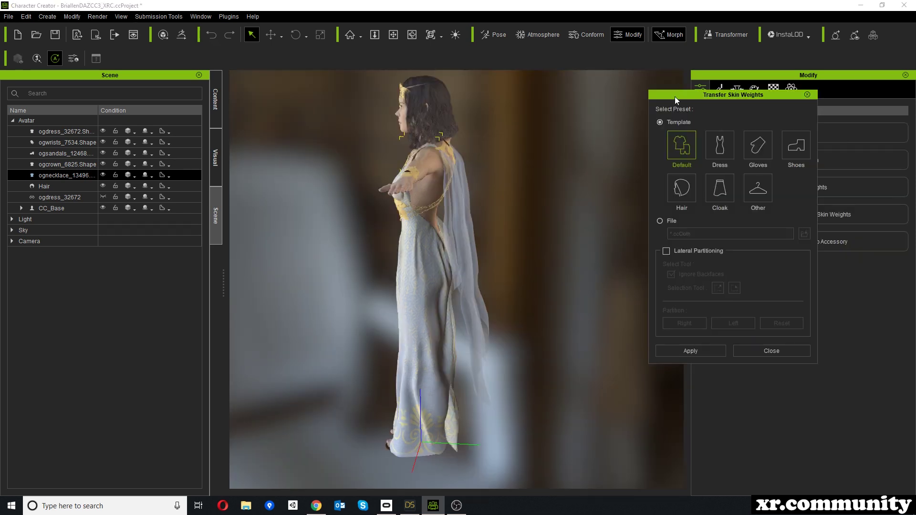
Transfer skin weights to the ognecklace cloth using the Dress template and close the transfer settings.
click(720, 151)
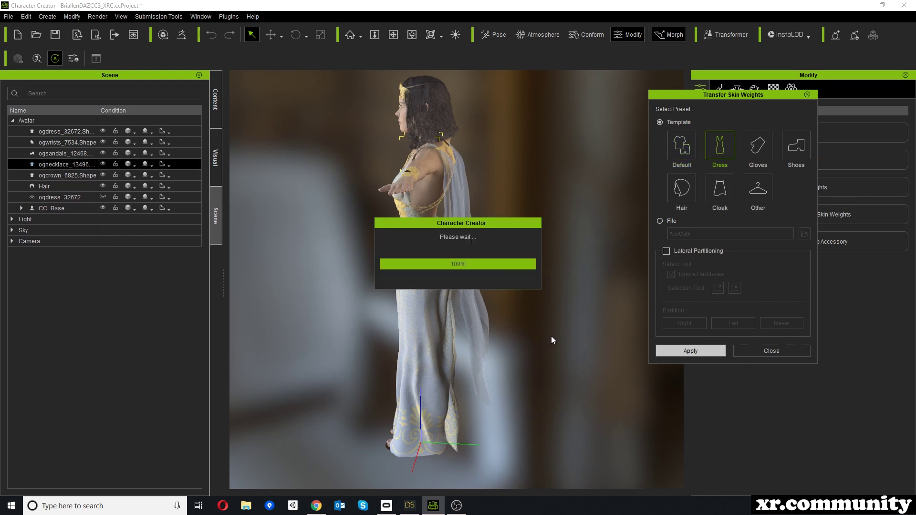
click(737, 350)
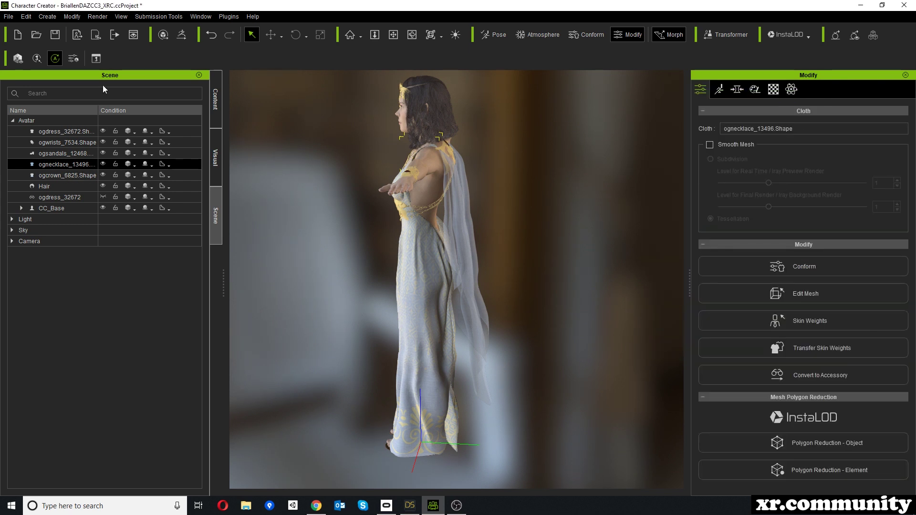
Apply the Ponder pose from the MotionPlus Female template folder to the character.
click(217, 103)
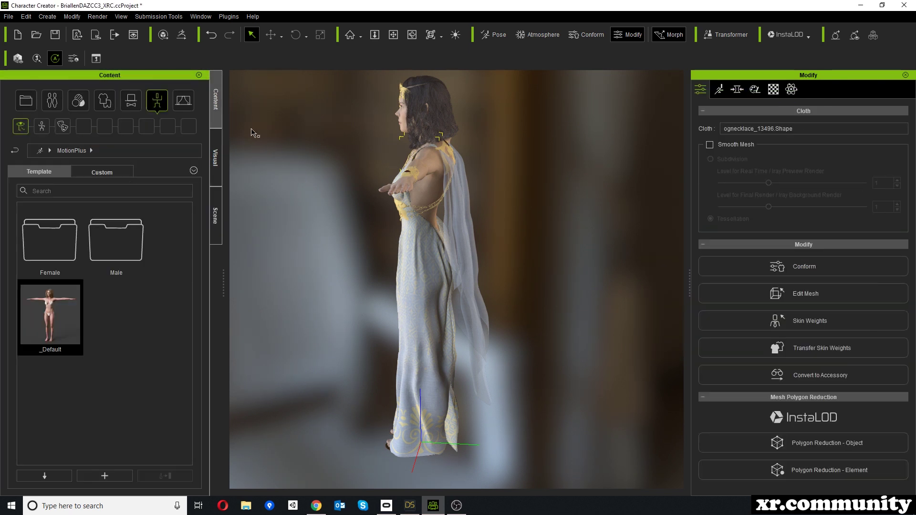
click(31, 244)
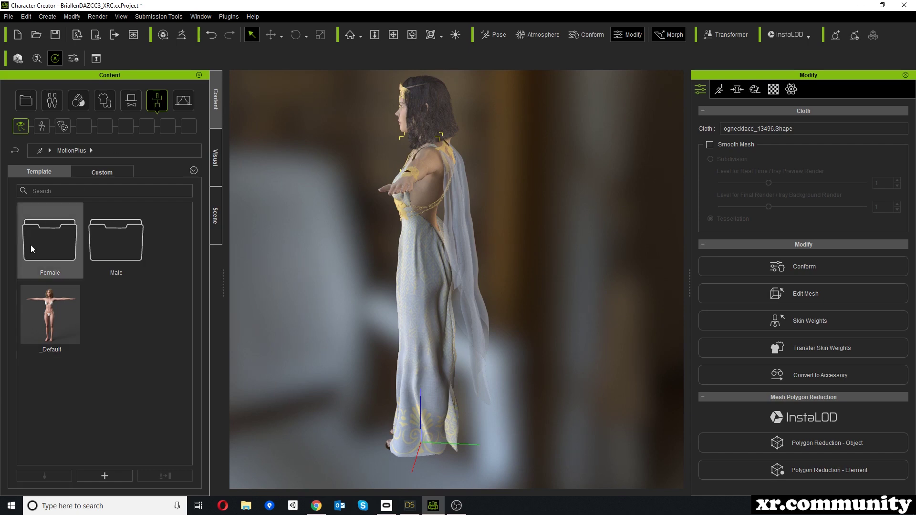
double_click(56, 249)
double_click(53, 381)
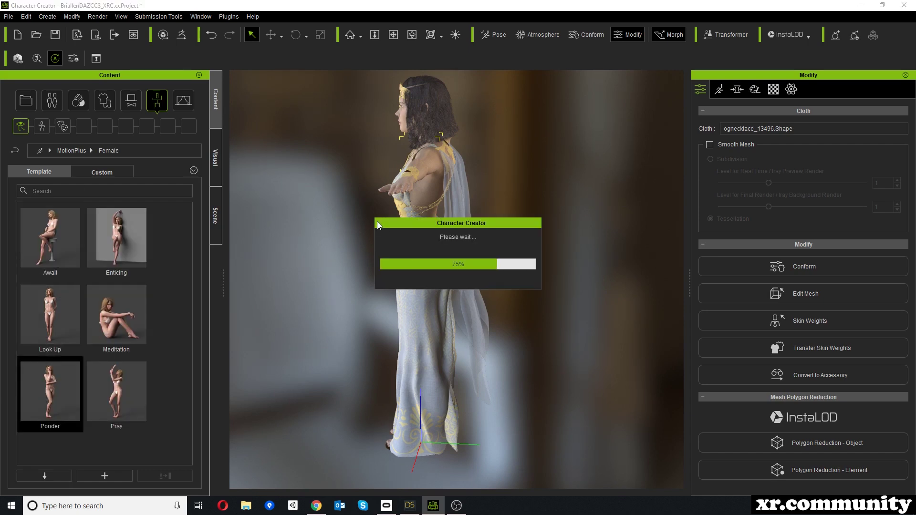
Examine the posed character from several sides for how the dress and its back drapes deform around the body.
right_drag(572, 276, 472, 341)
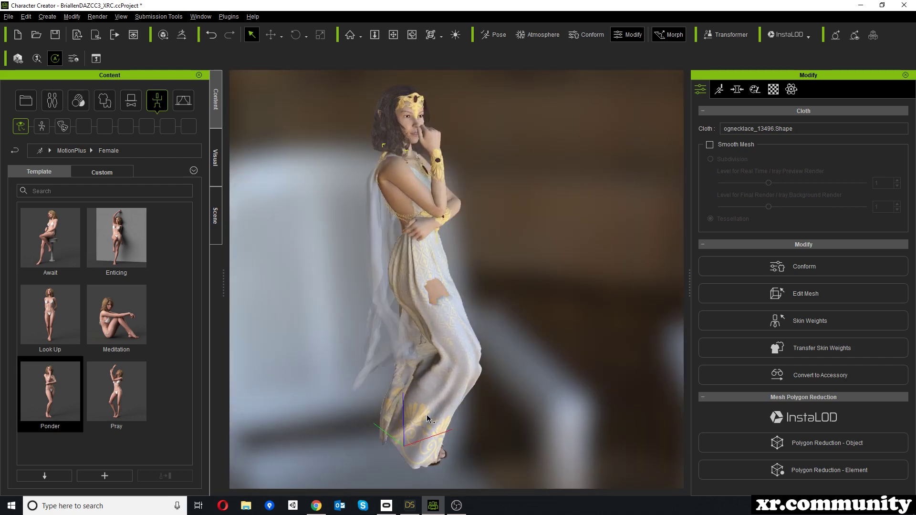
right_drag(571, 334, 443, 269)
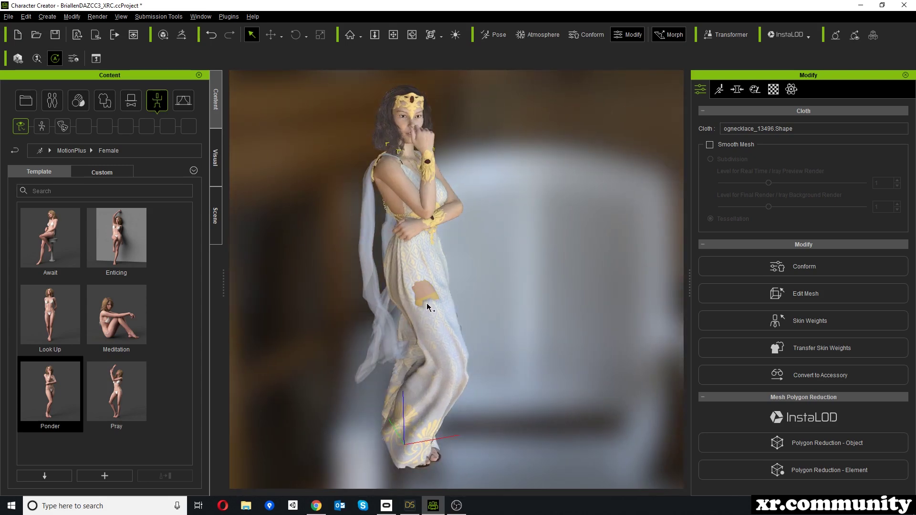
right_drag(442, 395, 482, 304)
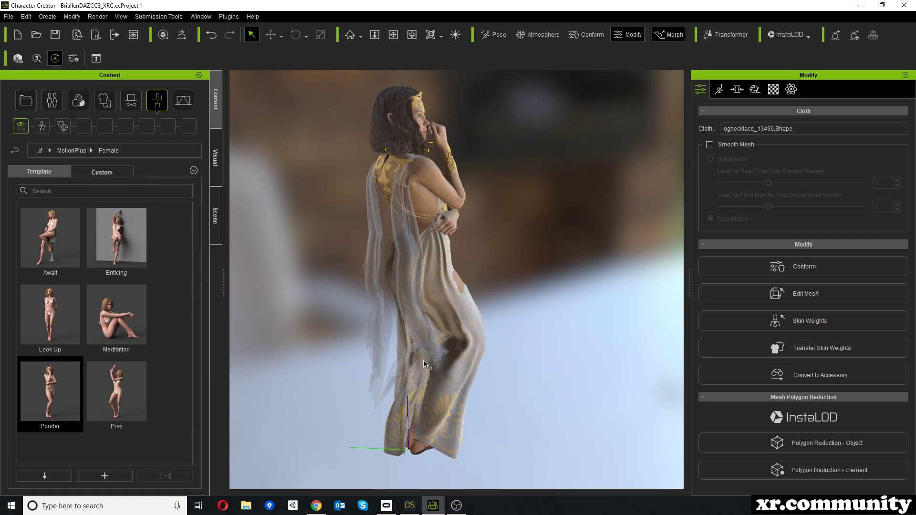
scroll(434, 361, up, 4)
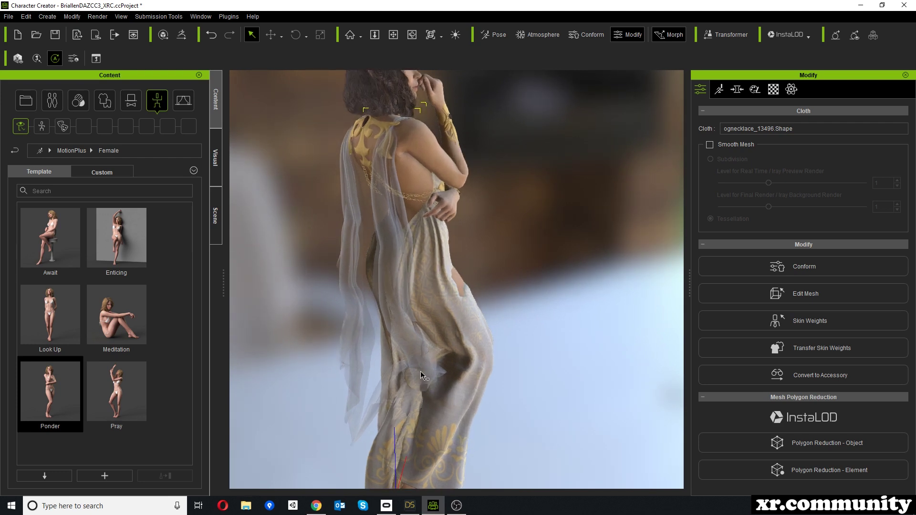
right_drag(511, 399, 400, 235)
right_drag(492, 352, 562, 257)
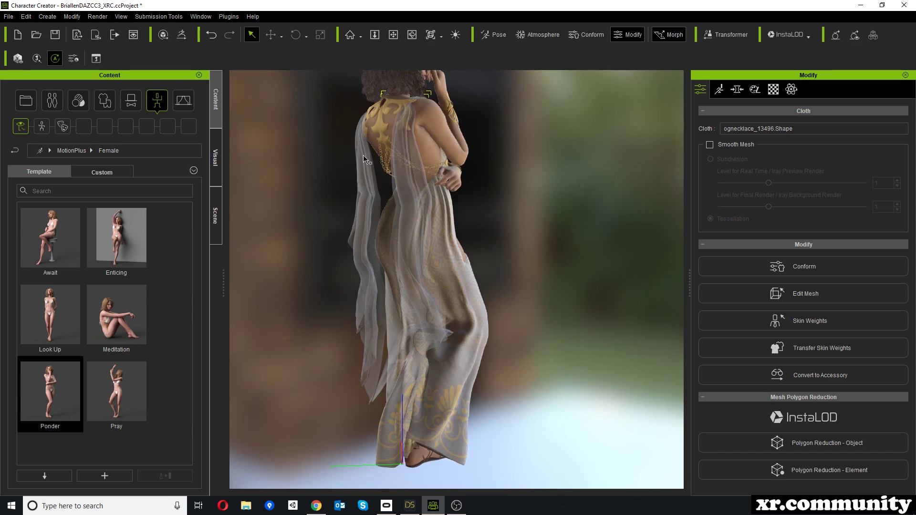
right_drag(593, 291, 470, 315)
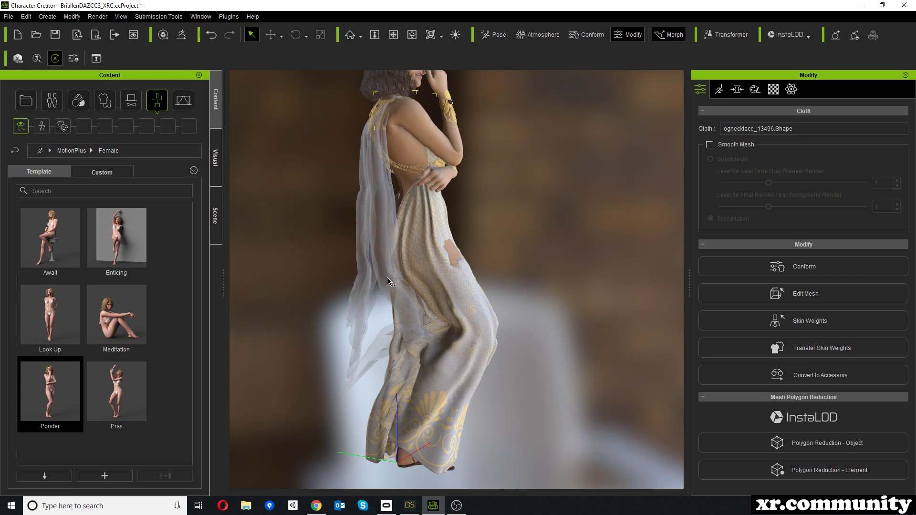
right_drag(379, 223, 564, 255)
right_drag(356, 266, 616, 267)
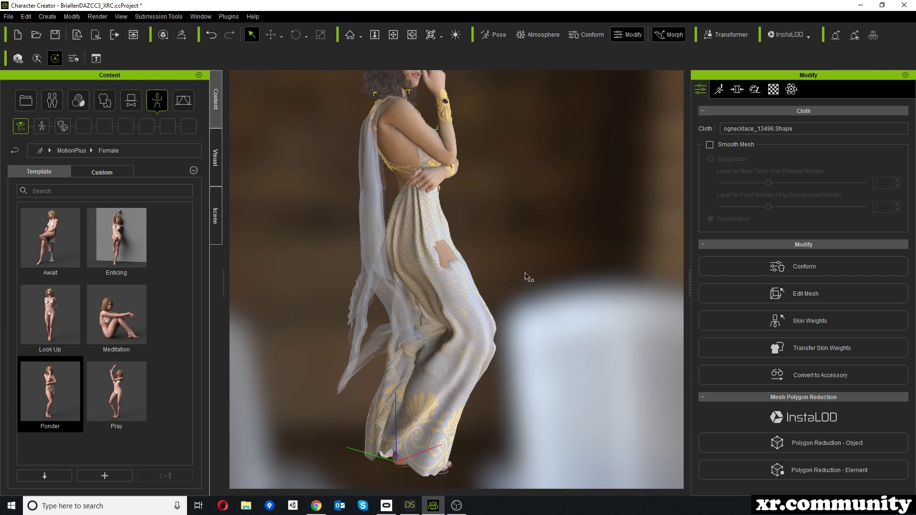
right_drag(583, 245, 346, 180)
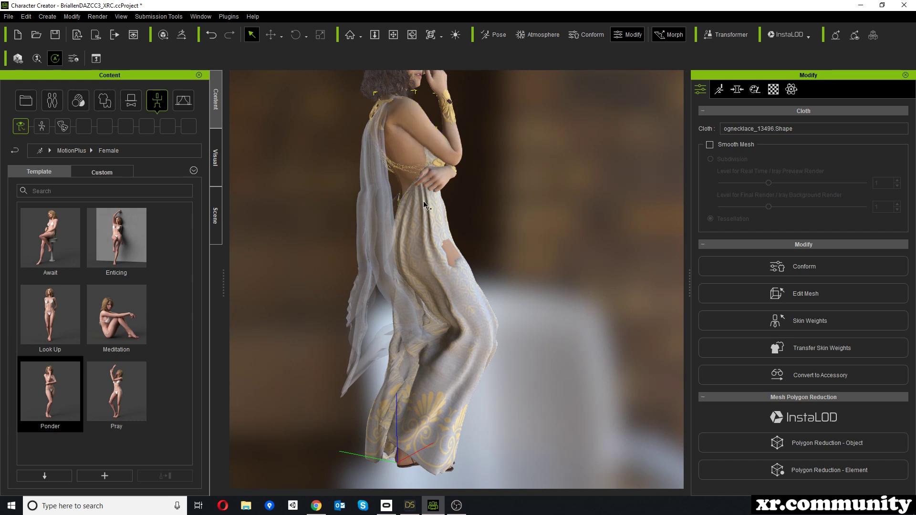
alt+drag(509, 273, 545, 174)
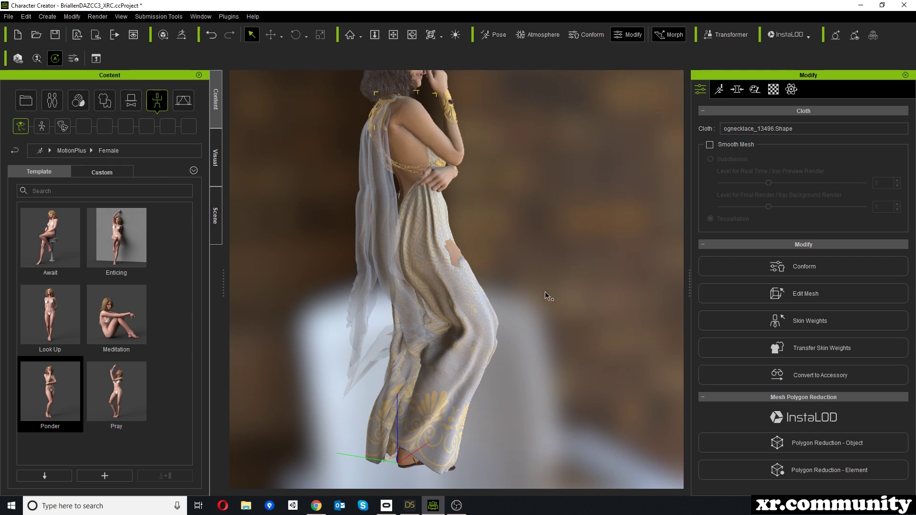
Switch to DAZ Studio and hide the base figure, eyelashes, hair, stockings and shoes while keeping MabelDress shown.
click(410, 505)
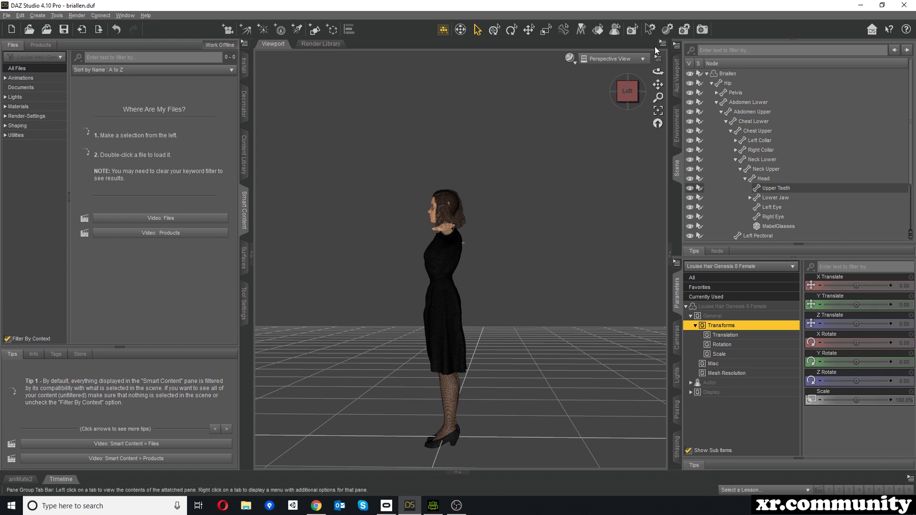
click(690, 74)
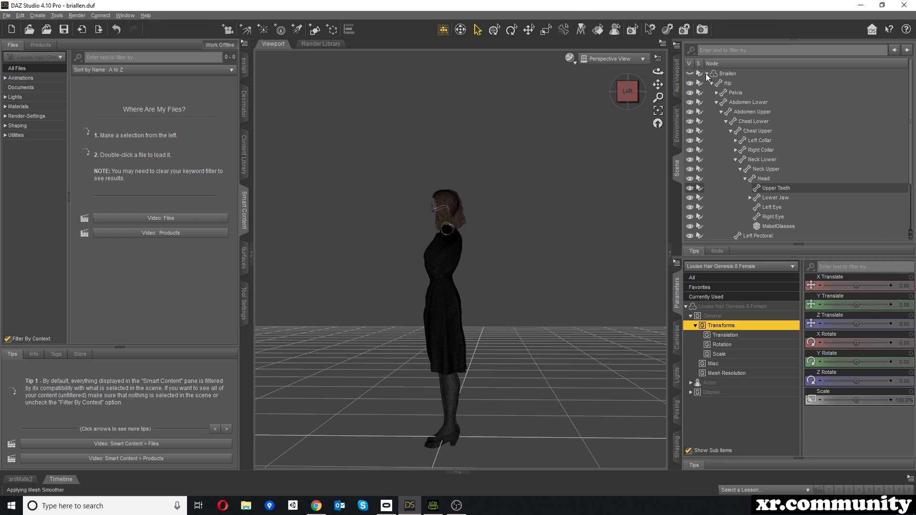
click(706, 74)
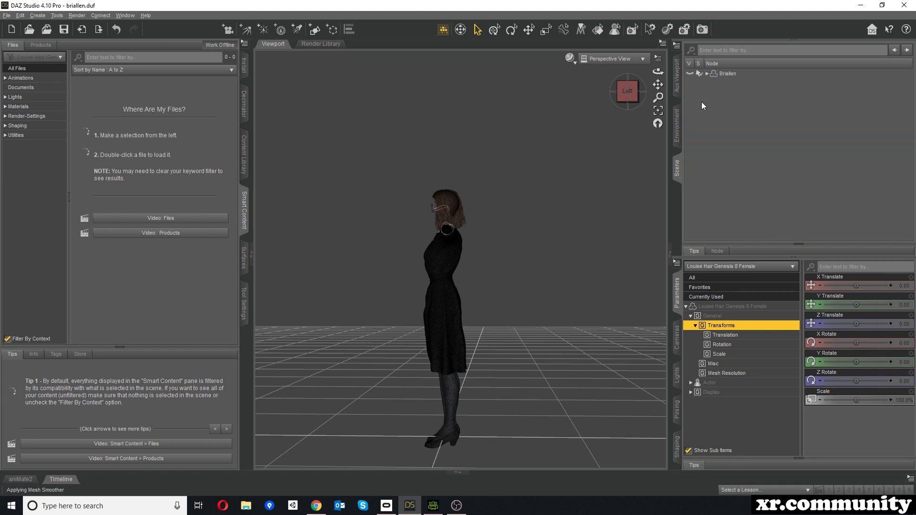
click(706, 73)
click(710, 83)
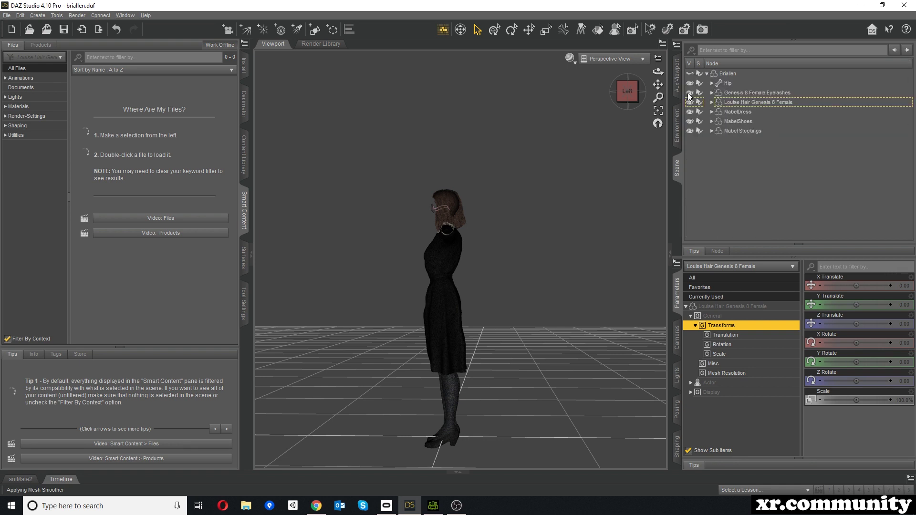
click(689, 103)
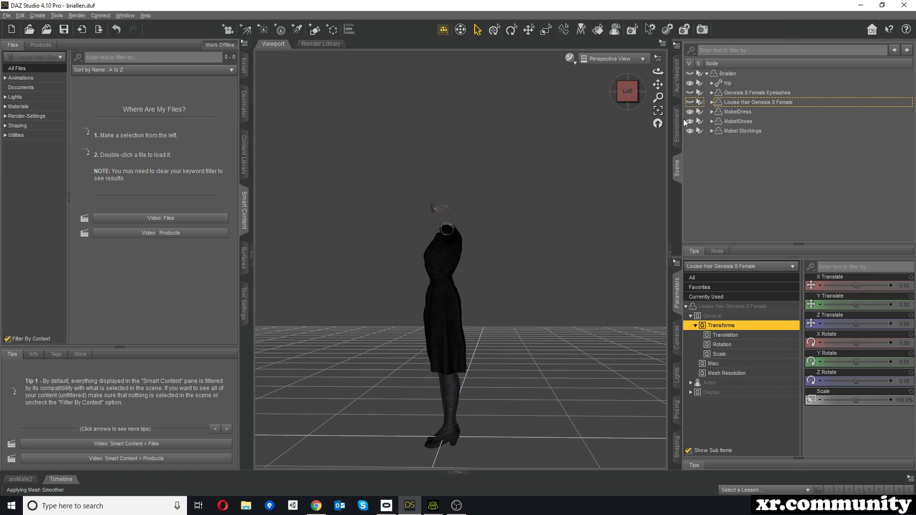
click(689, 131)
click(689, 122)
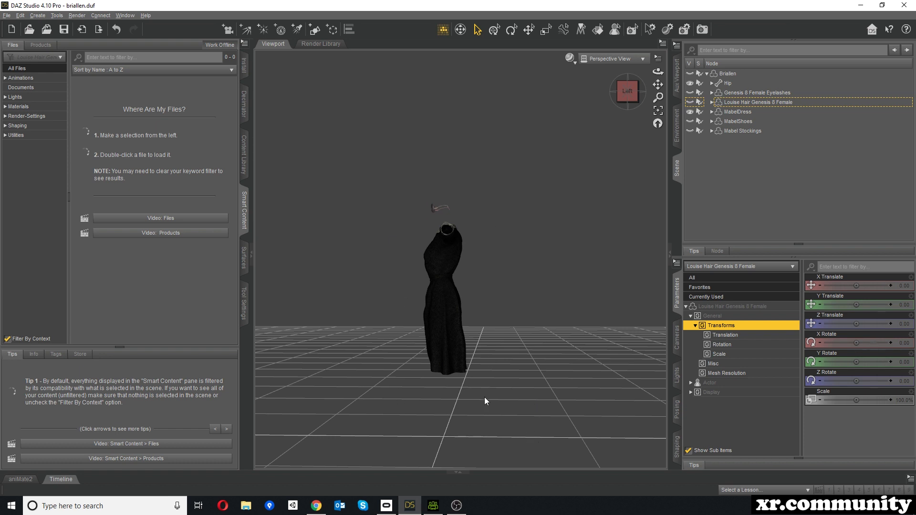
Switch back to Character Creator and select the ogdress_32672.Shape cloth in the scene.
click(433, 505)
click(216, 226)
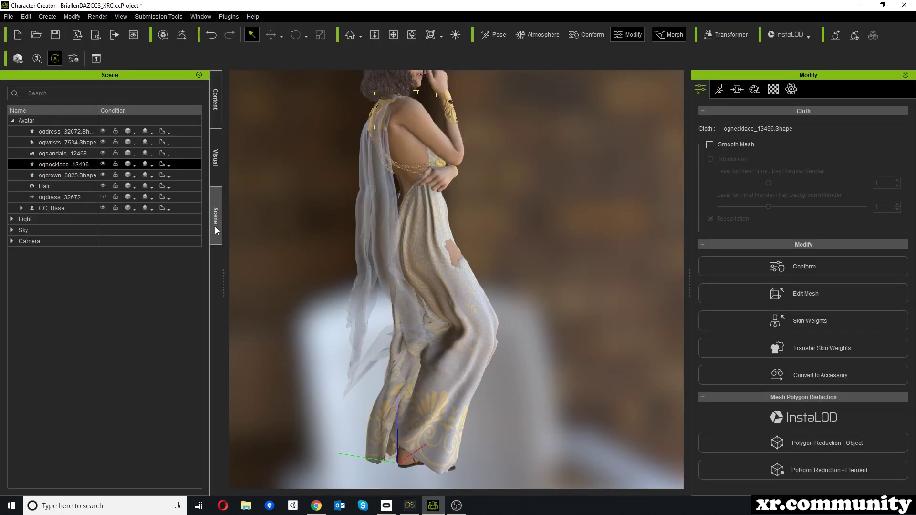
scroll(394, 206, down, 3)
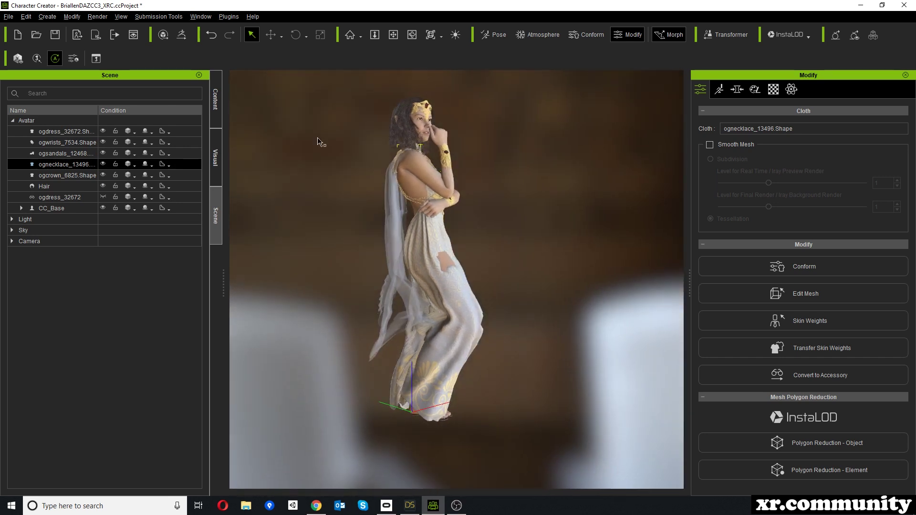
click(50, 129)
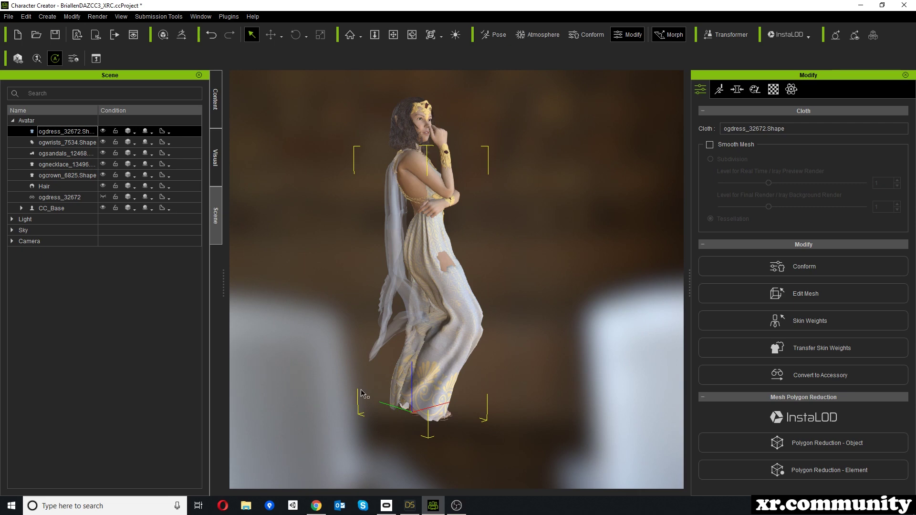
Switch to DAZ Studio and start exporting the dress as a Wavefront Object over the existing goddess_dress.obj in CC3 Content.
click(409, 511)
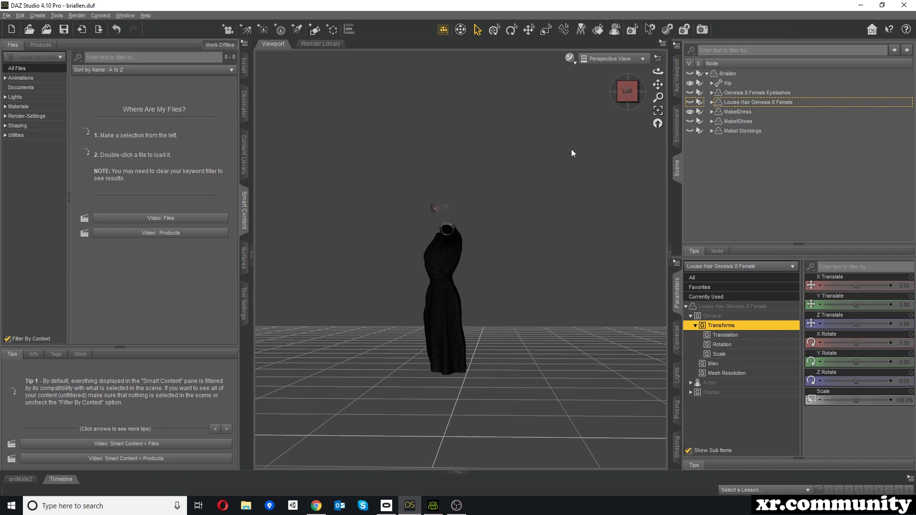
click(7, 16)
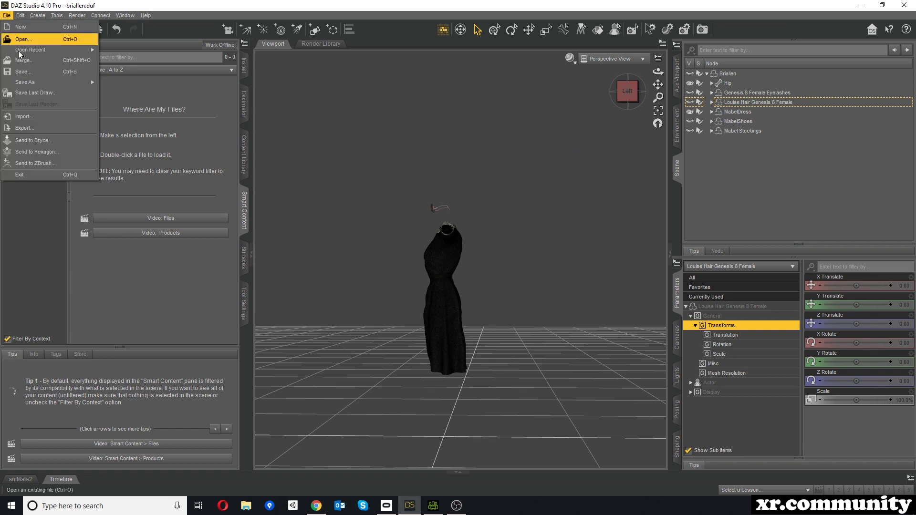
click(24, 128)
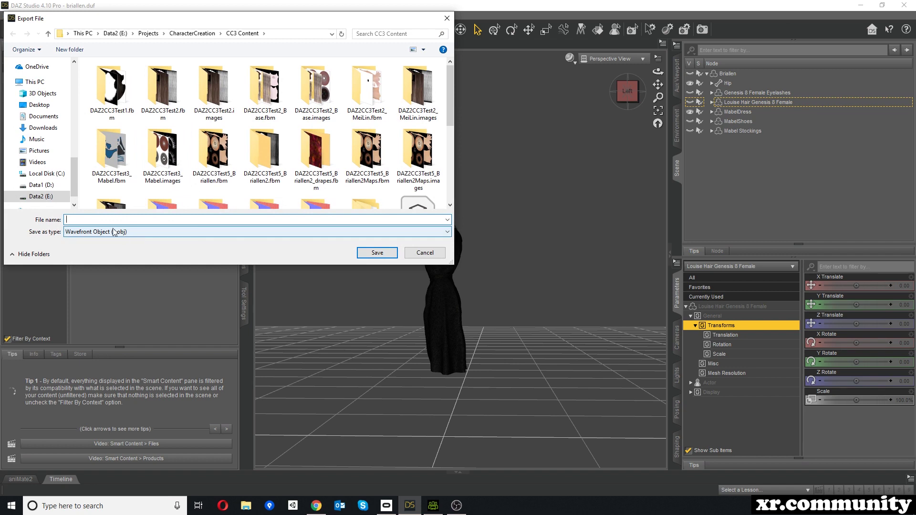
click(121, 232)
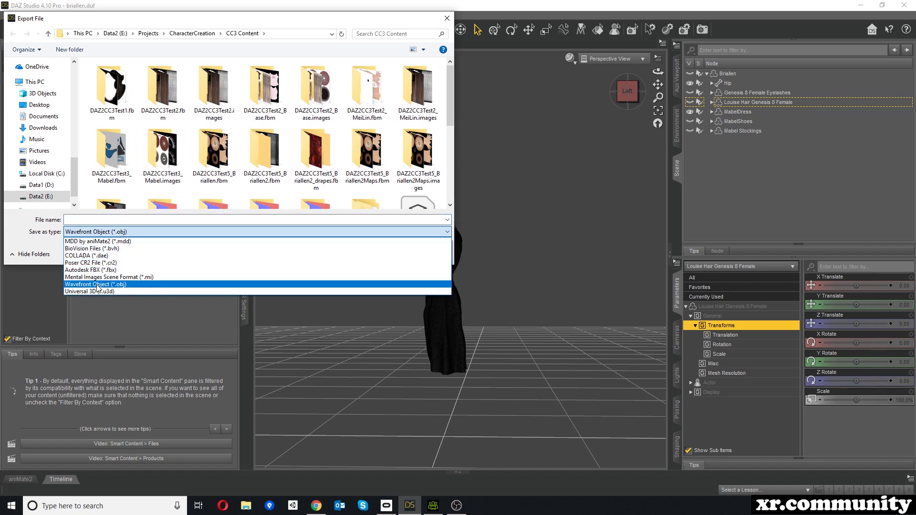
click(104, 232)
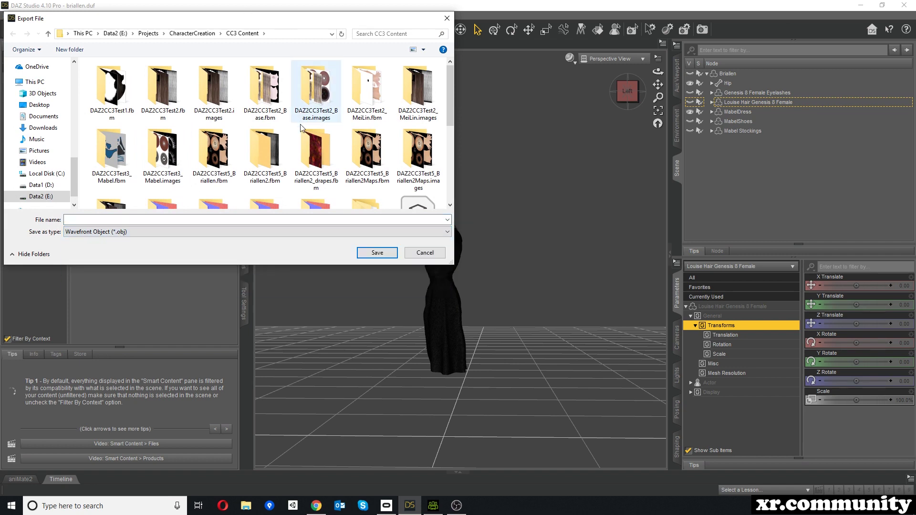
scroll(302, 134, down, 3)
click(321, 115)
click(380, 254)
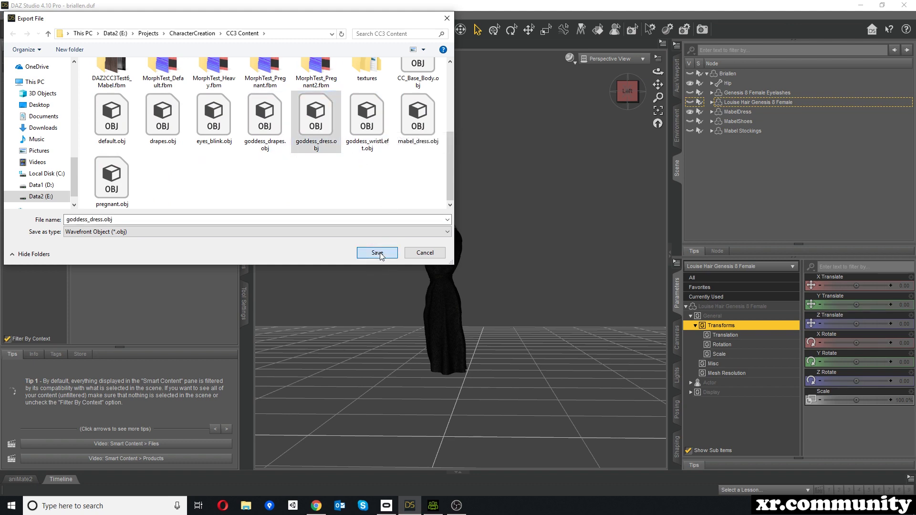
Enable Triangulate N-gons in the OBJ export options and cancel the export.
click(438, 263)
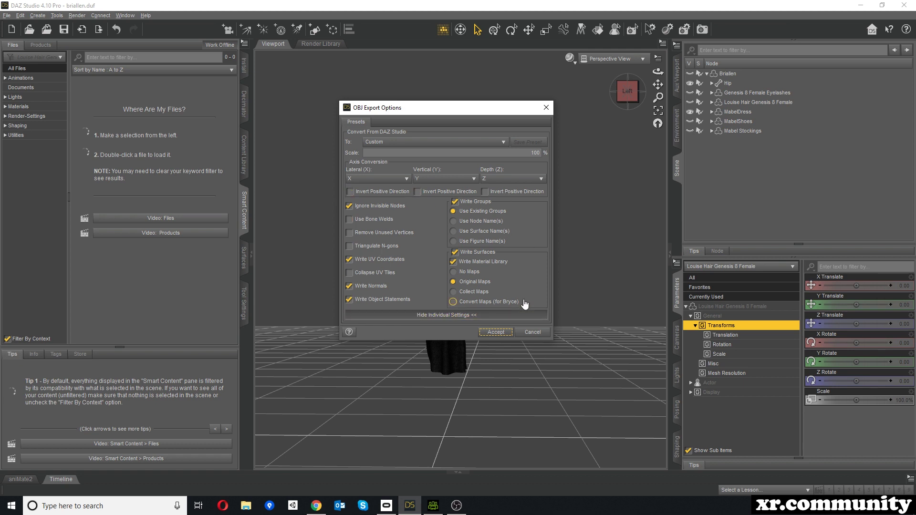
click(370, 250)
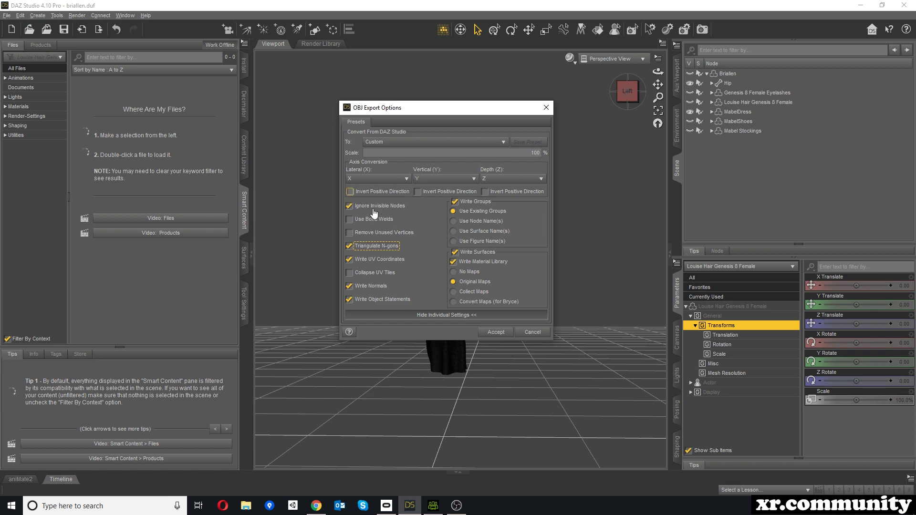
click(532, 332)
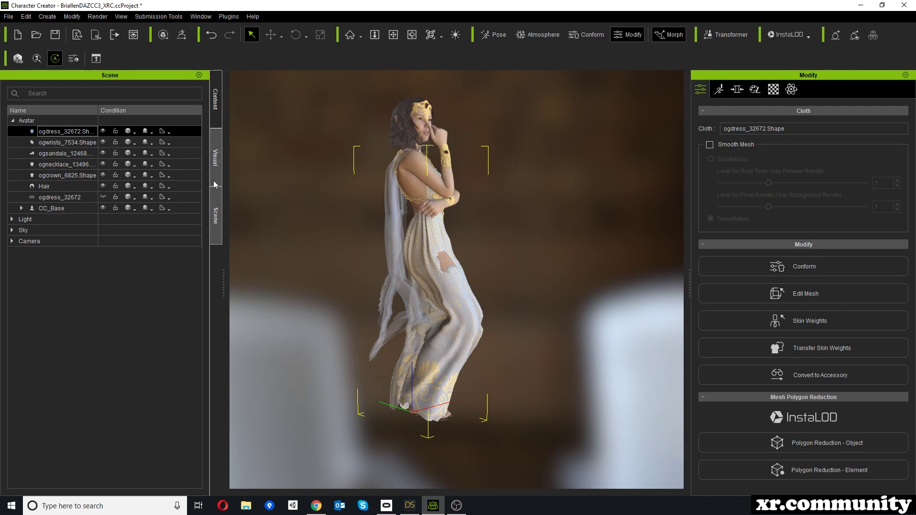
Apply the _Default T-pose from the MotionPlus pose library to the avatar.
click(213, 107)
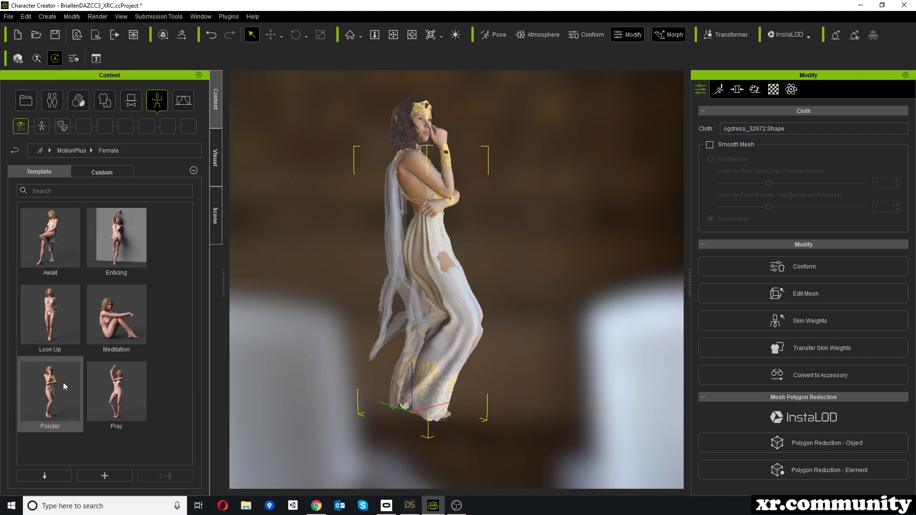
click(68, 150)
drag(51, 325, 378, 254)
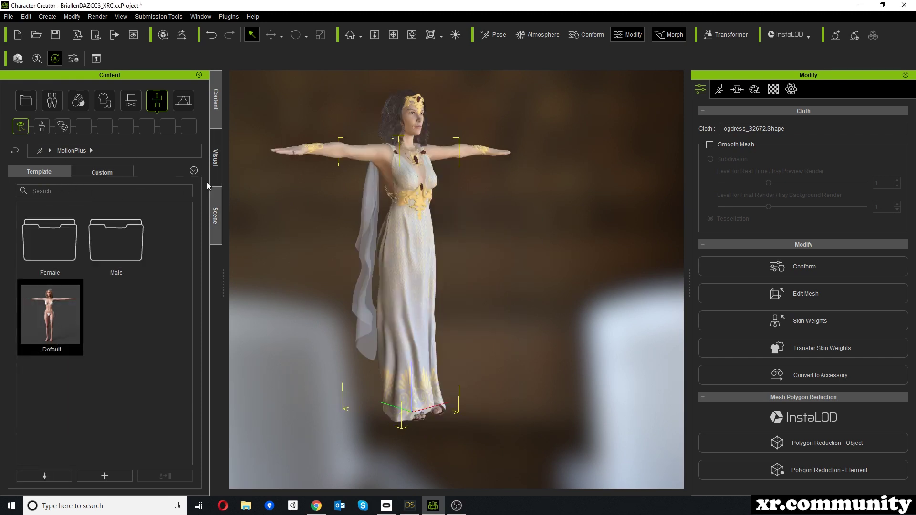
Show the ogdress_32672 accessory in the scene and hide the ogdress_32672.Shape cloth.
click(214, 210)
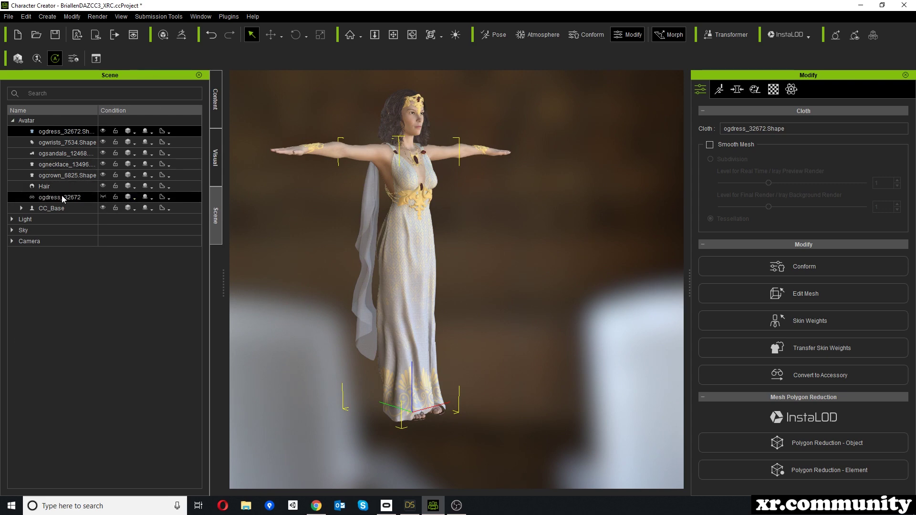
click(102, 197)
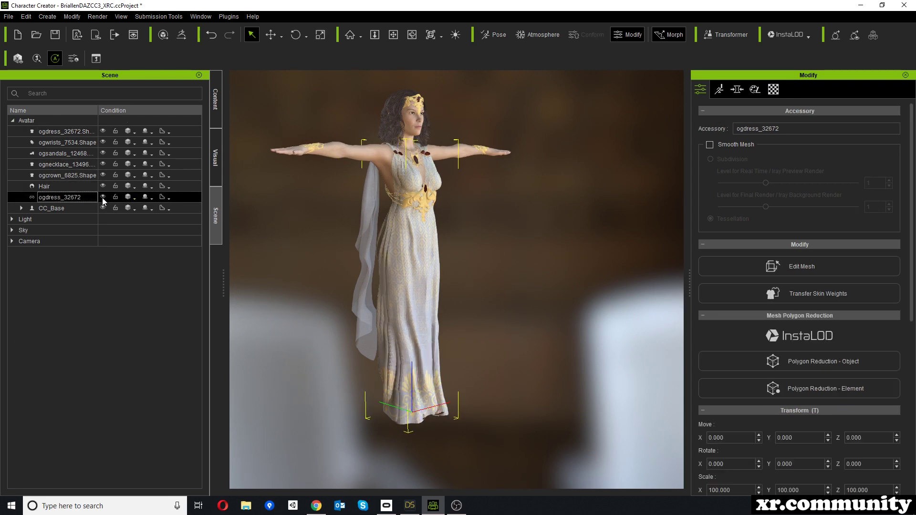
right_drag(415, 256, 596, 258)
click(105, 132)
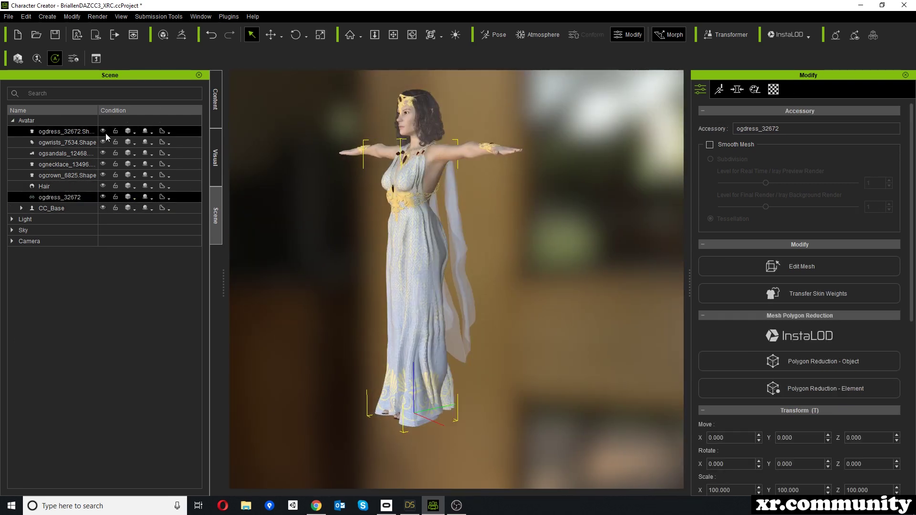
click(104, 131)
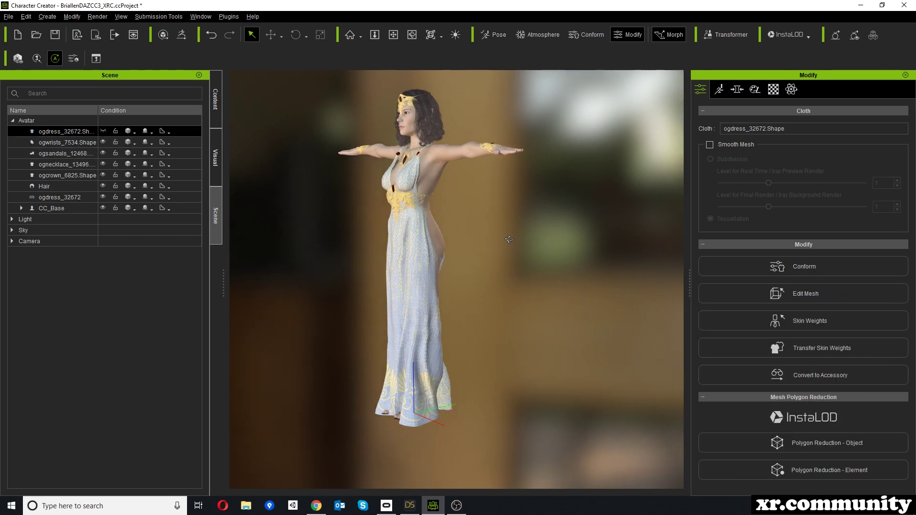
Examine the surface and fit of the ogdress_32672 dress on the avatar from several angles and close up.
right_drag(480, 230, 454, 199)
right_drag(530, 241, 458, 305)
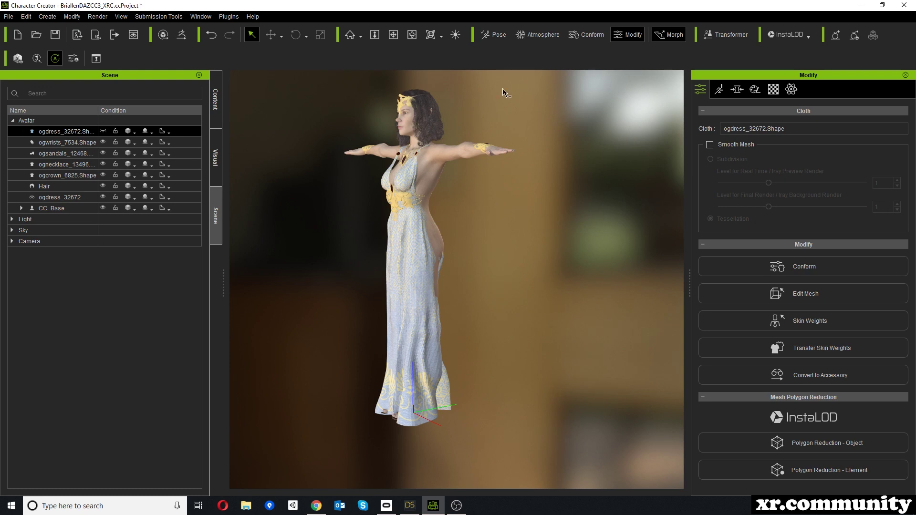
click(66, 131)
right_drag(455, 293, 417, 303)
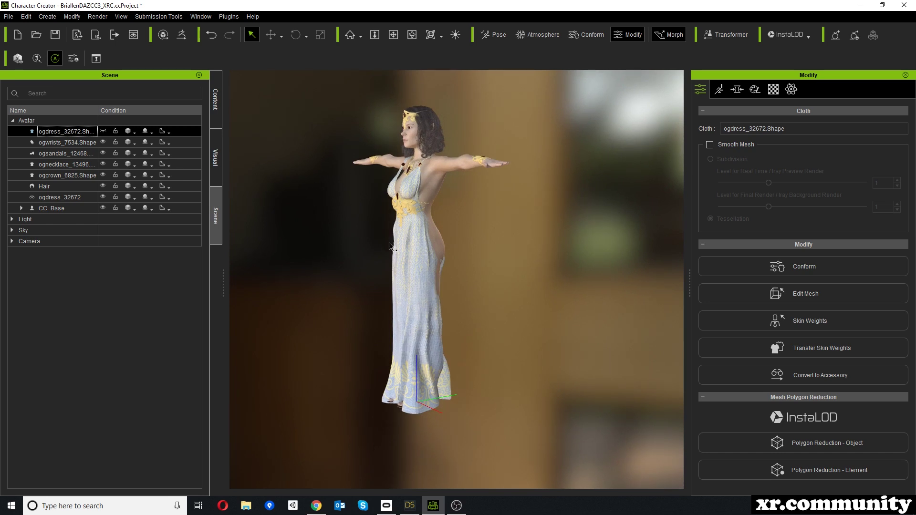
scroll(389, 243, up, 2)
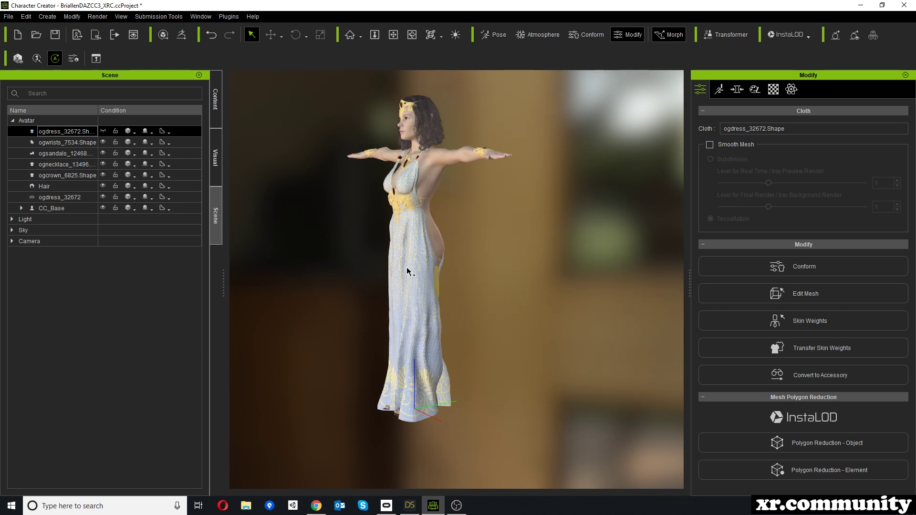
scroll(418, 358, up, 1)
scroll(419, 358, up, 2)
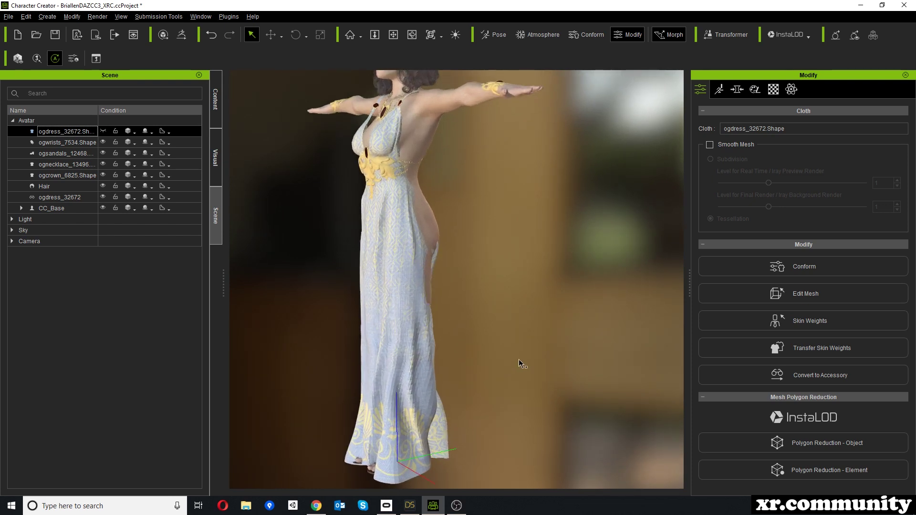
scroll(452, 297, up, 3)
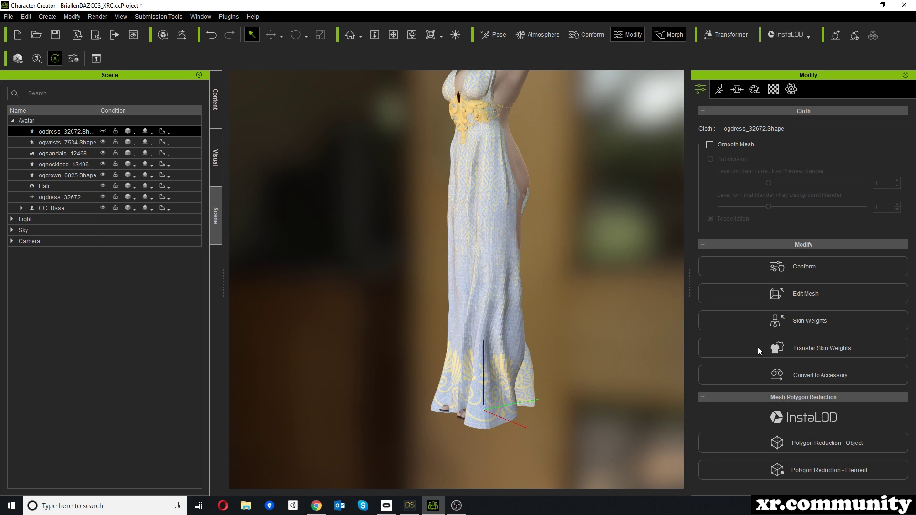
Enable Smooth Mesh with Subdivision for both the ogdress_32672.Shape cloth and the ogdress_32672 accessory.
click(710, 145)
click(710, 159)
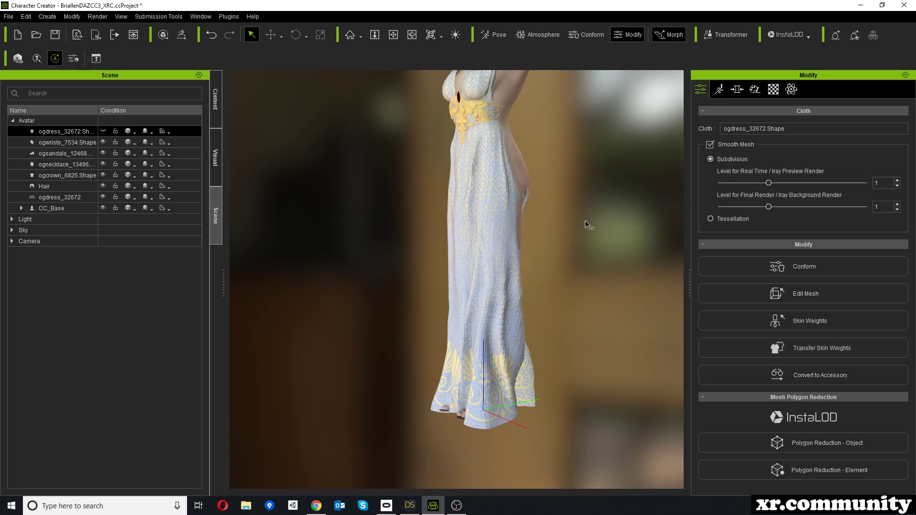
click(57, 197)
click(711, 144)
click(711, 158)
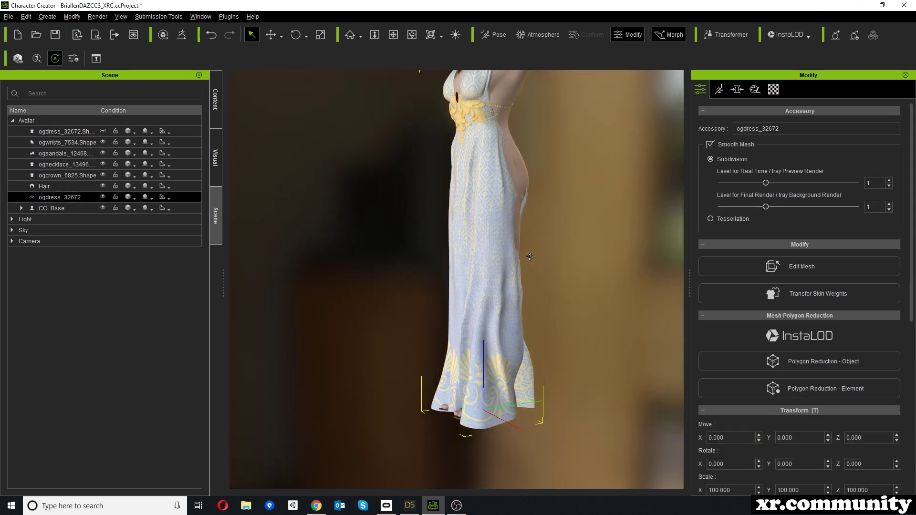
scroll(846, 392, down, 3)
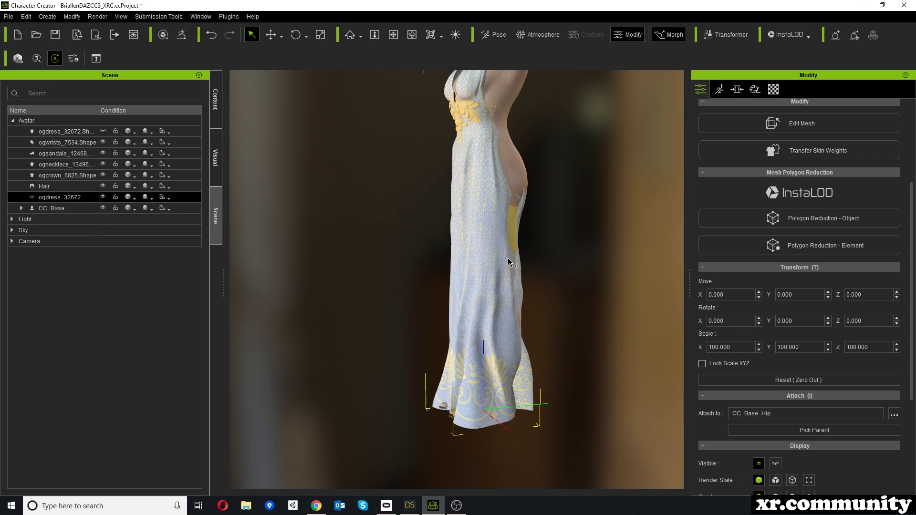
middle_drag(595, 150, 593, 242)
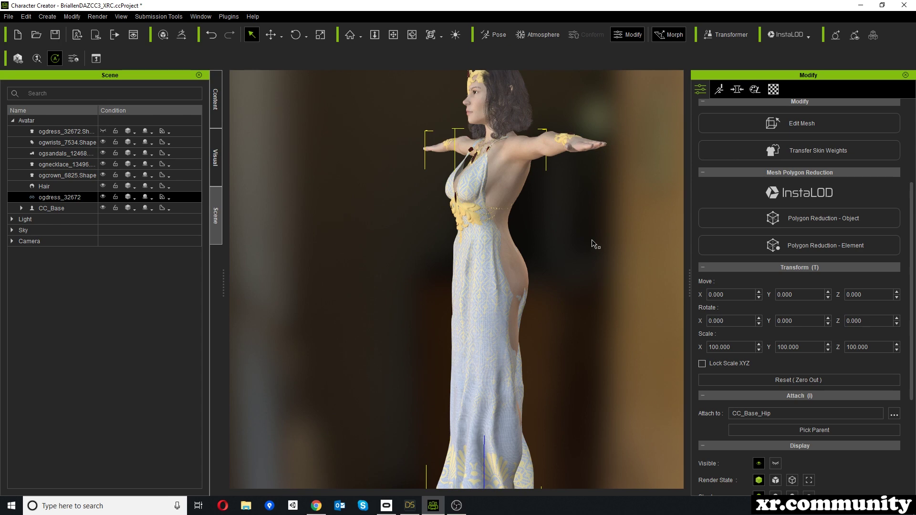
Switch to DAZ Studio and view the figure in the Mabel outfit from a three-quarter angle.
click(409, 505)
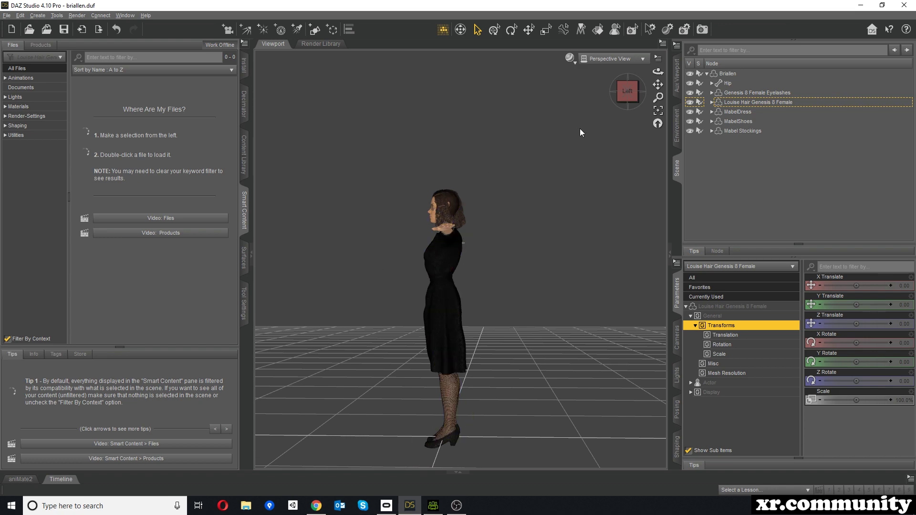
drag(657, 72, 520, 156)
drag(445, 284, 458, 248)
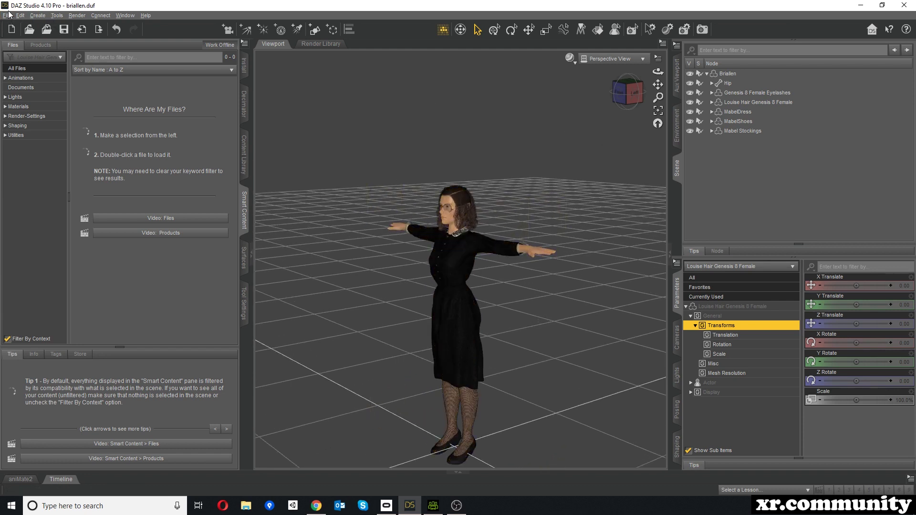
Switch back to Character Creator and load the Mabel-outfit character's FBX from the CC3 Content folder with the Transformer.
click(437, 512)
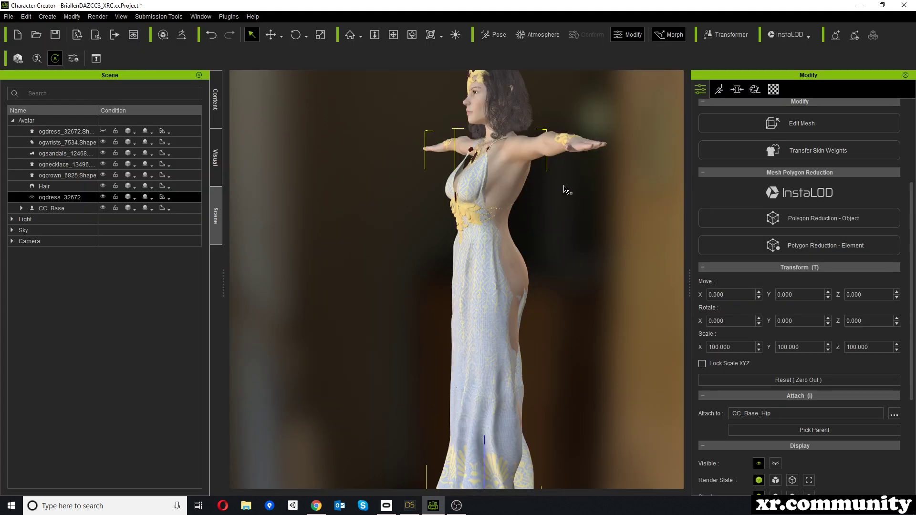
click(728, 36)
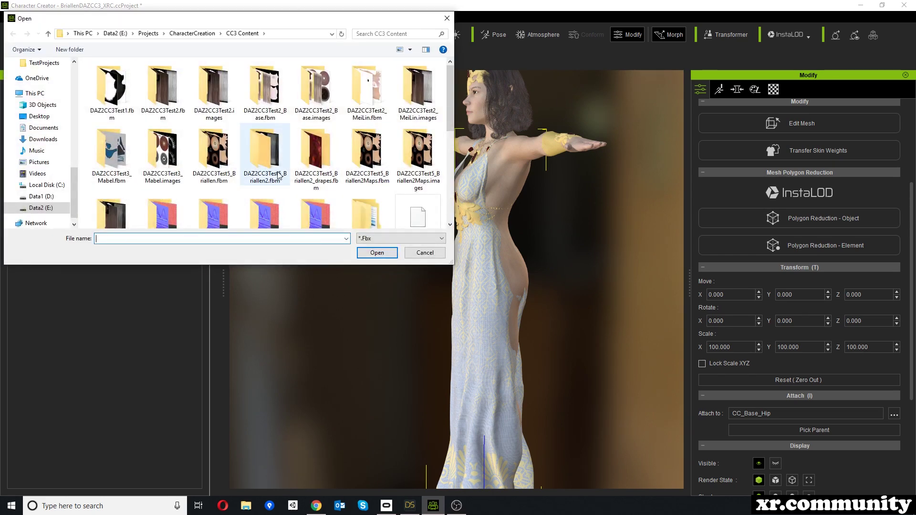
scroll(278, 176, down, 5)
click(319, 156)
click(377, 252)
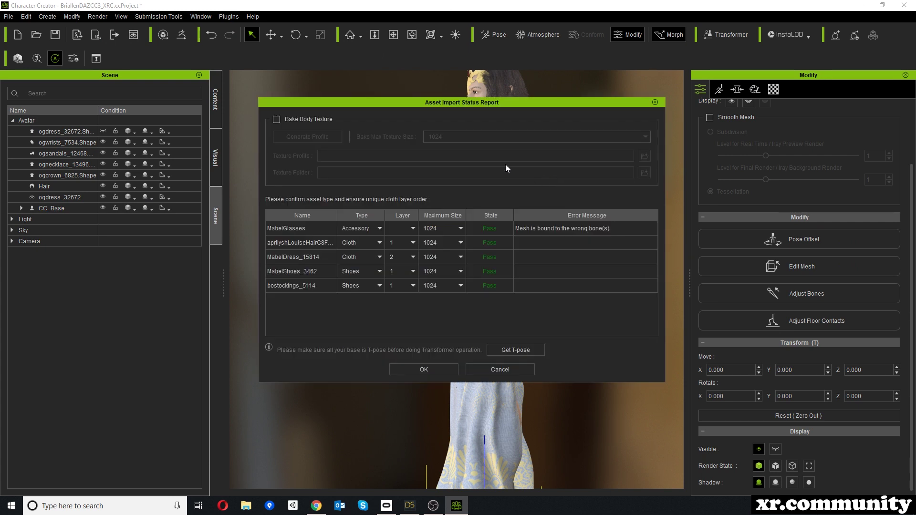
Enable Bake Body Texture for the import and set the maximum bake texture size to 2048.
click(277, 119)
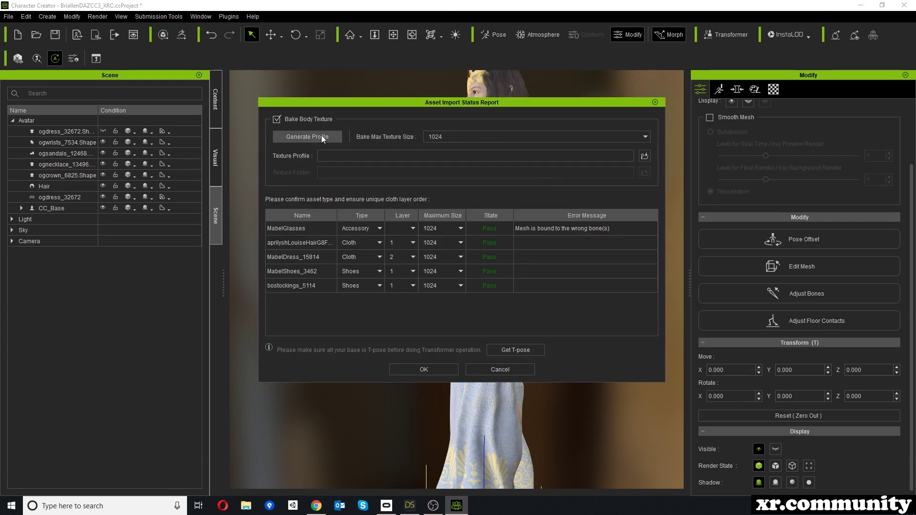
click(625, 136)
click(472, 160)
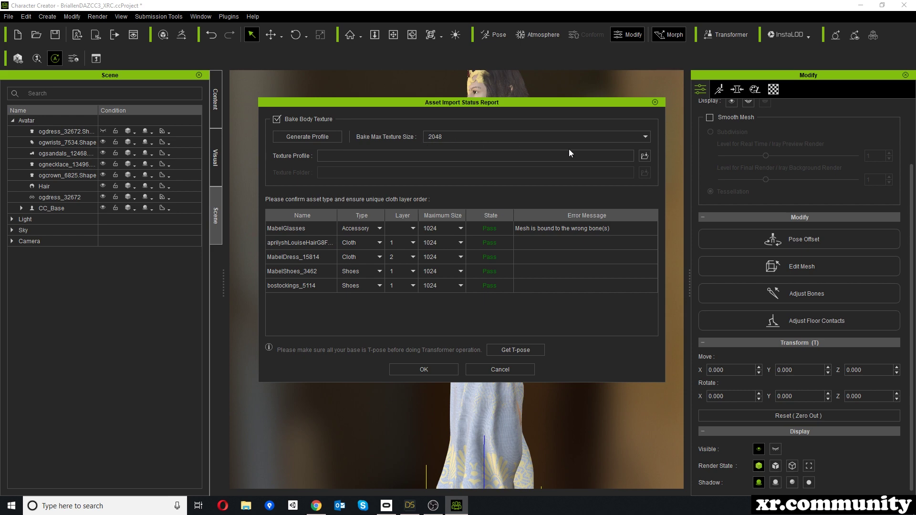
Assign G8Female_TextureProfile.ini as the texture profile and the DAZ2CC3Test6_Mabel.fbm folder as the texture folder.
click(644, 156)
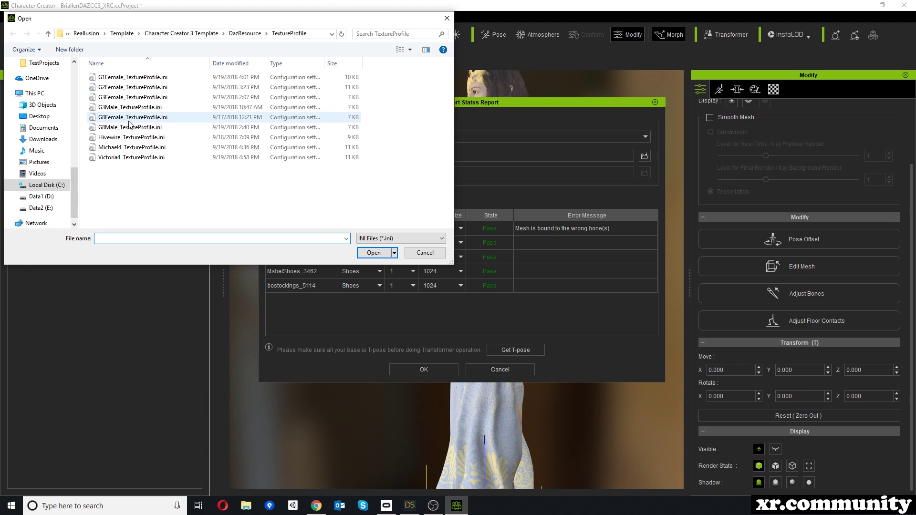
click(130, 117)
click(373, 253)
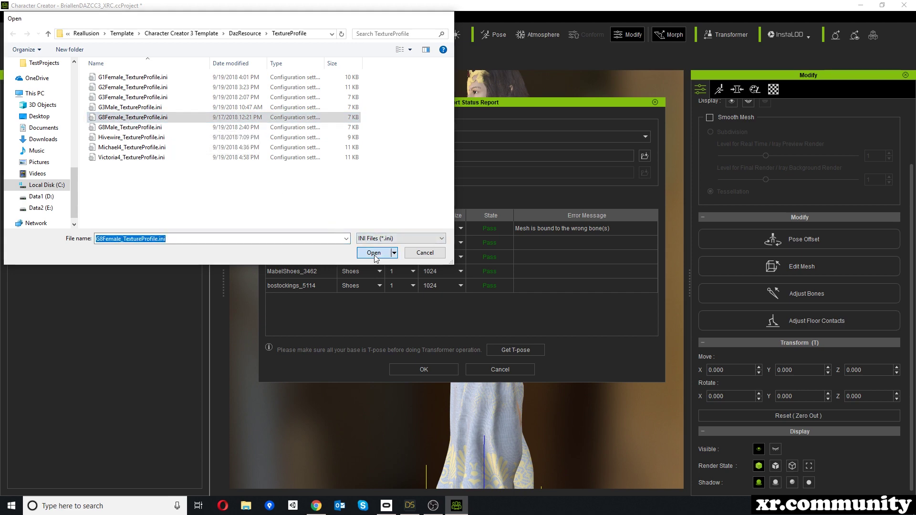
scroll(373, 279, down, 2)
click(373, 279)
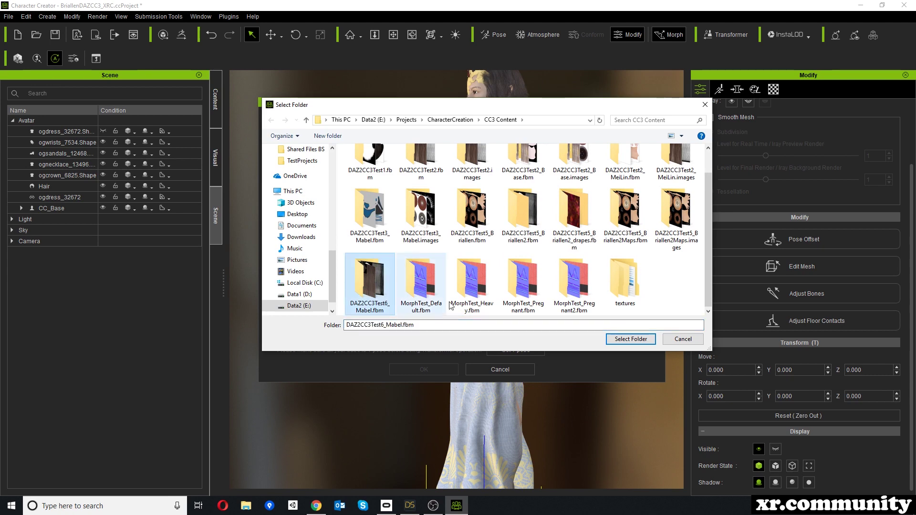
click(631, 338)
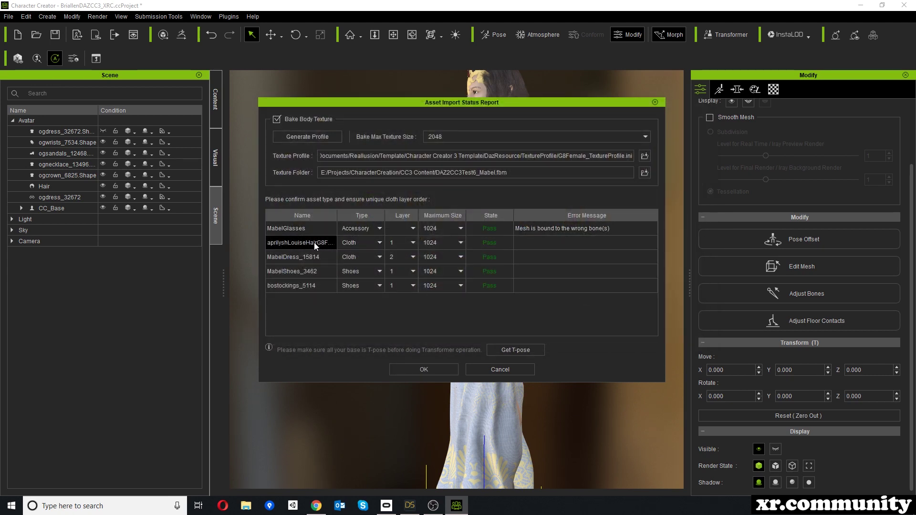
Set the Louise hair asset's type to Hair and bostockings_5114 to Cloth, and complete the character import.
click(363, 242)
click(358, 276)
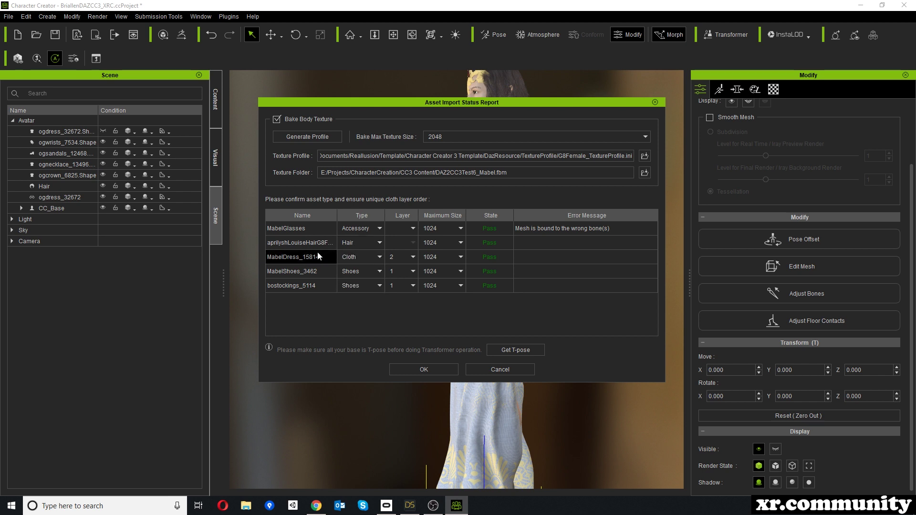
click(349, 286)
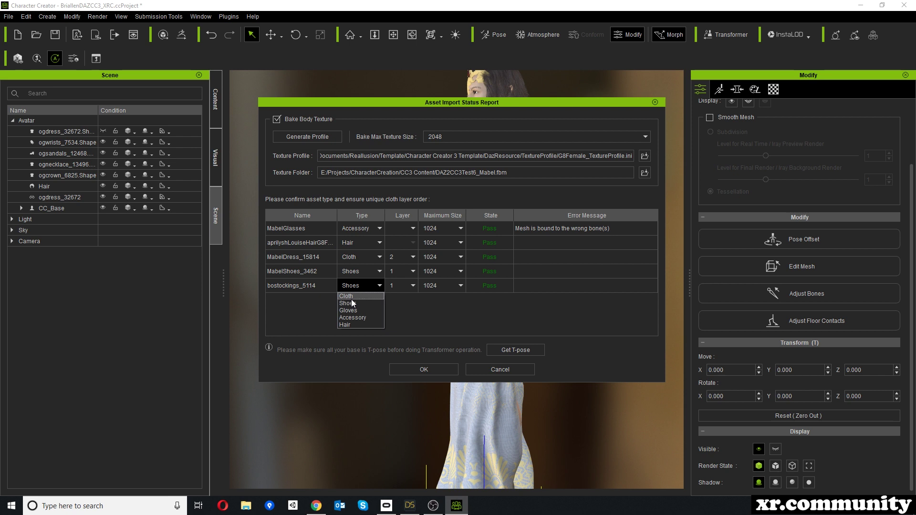
click(353, 297)
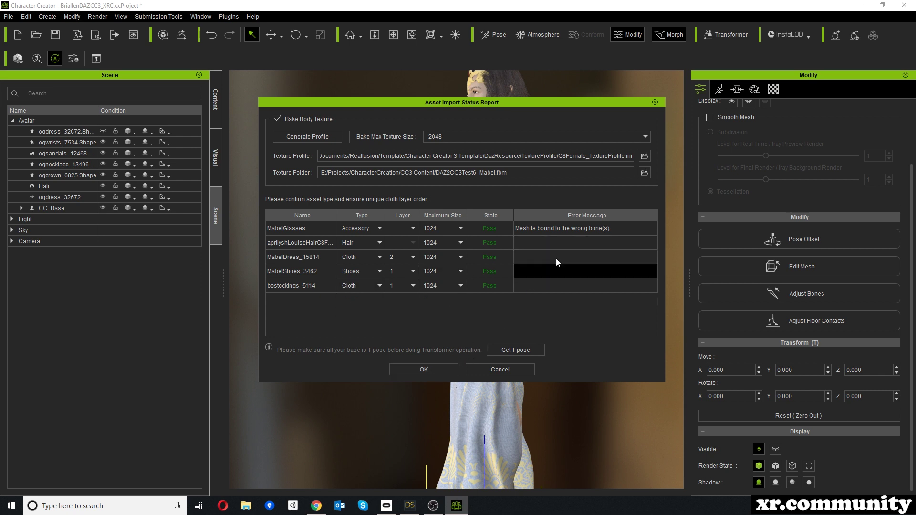
click(555, 230)
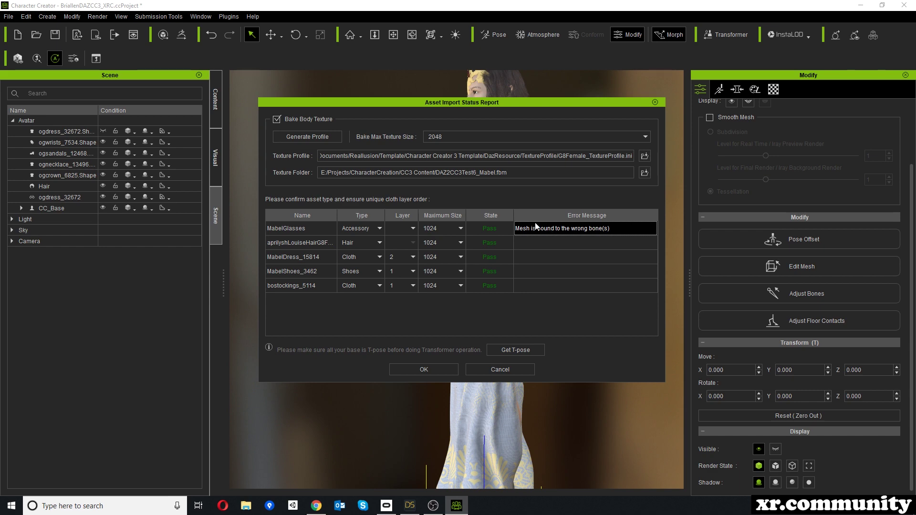
click(412, 372)
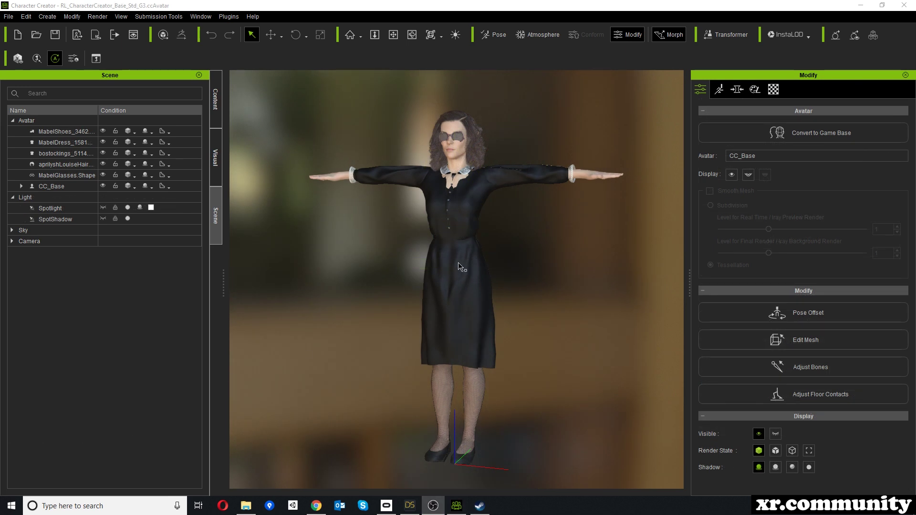
Select the Mabel glasses and move them up and forward on the face to Y 0.086 and Z 0.478.
click(456, 141)
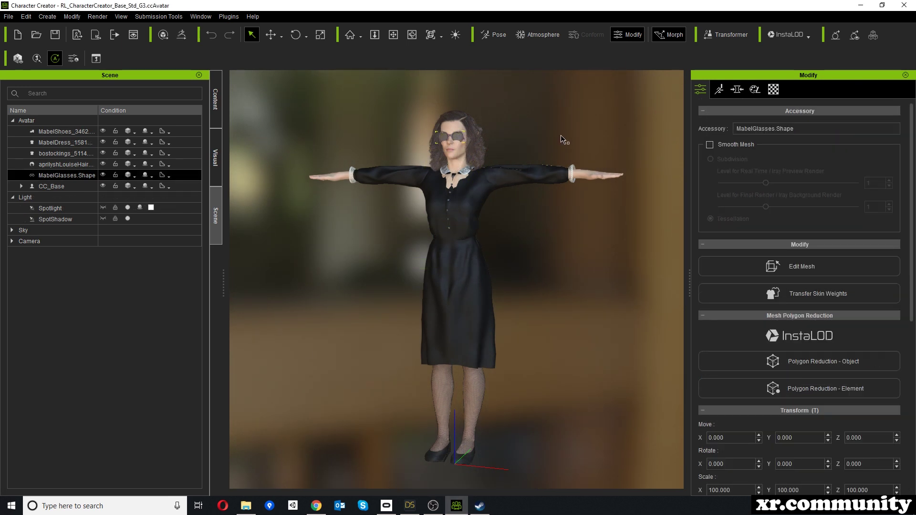
right_drag(574, 116, 522, 203)
scroll(554, 184, up, 5)
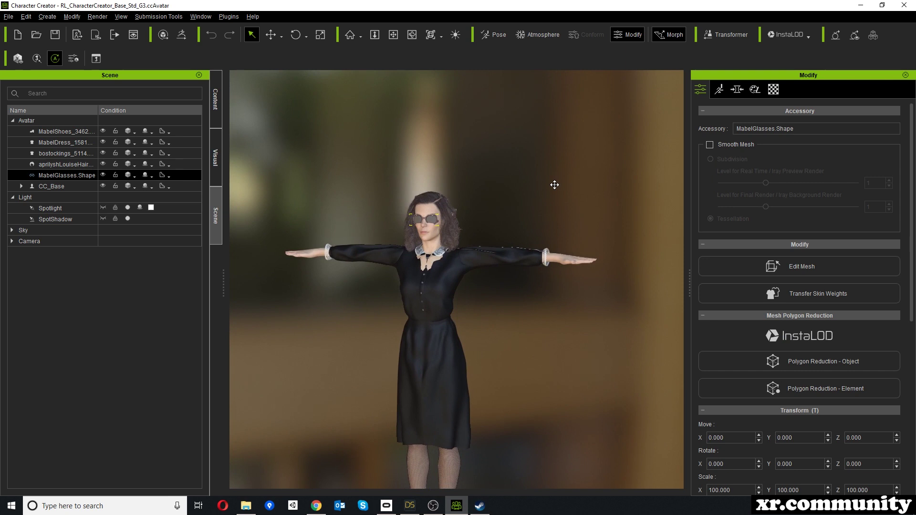
scroll(432, 172, up, 5)
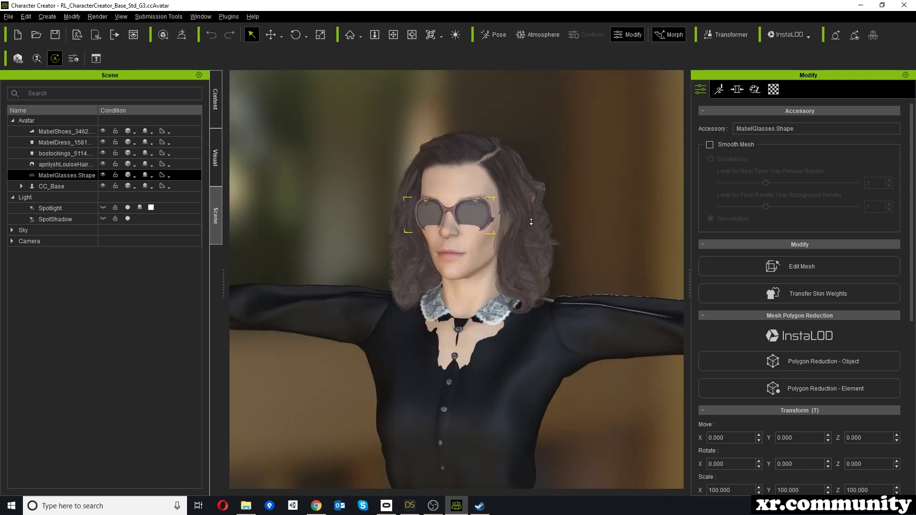
right_drag(531, 222, 482, 226)
key(w)
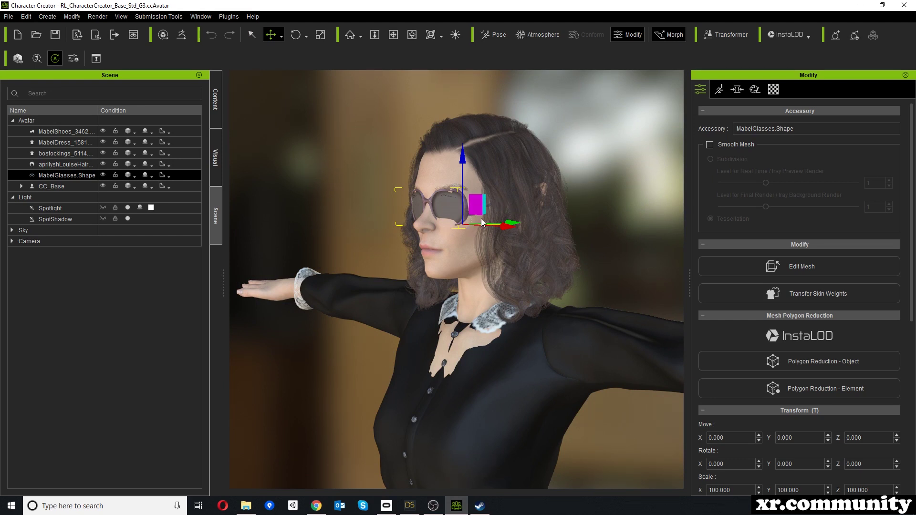
right_drag(503, 223, 515, 225)
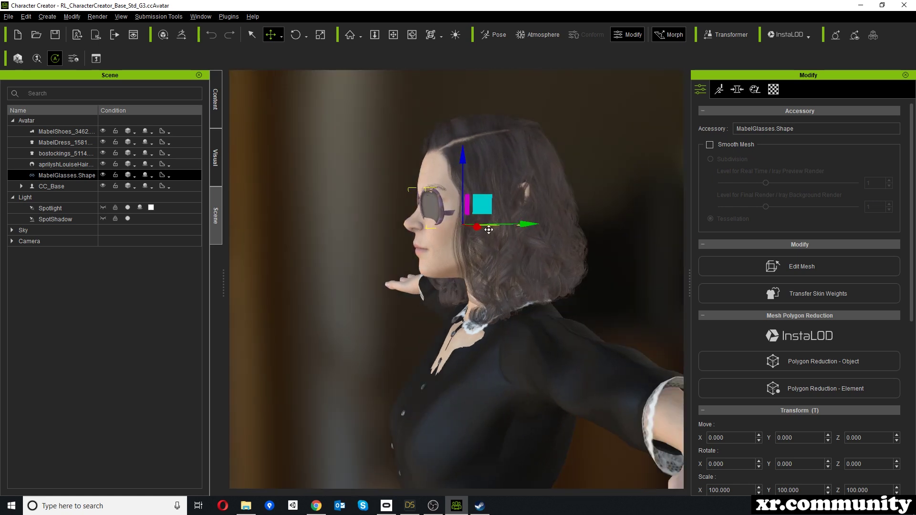
drag(519, 223, 519, 224)
drag(460, 162, 460, 161)
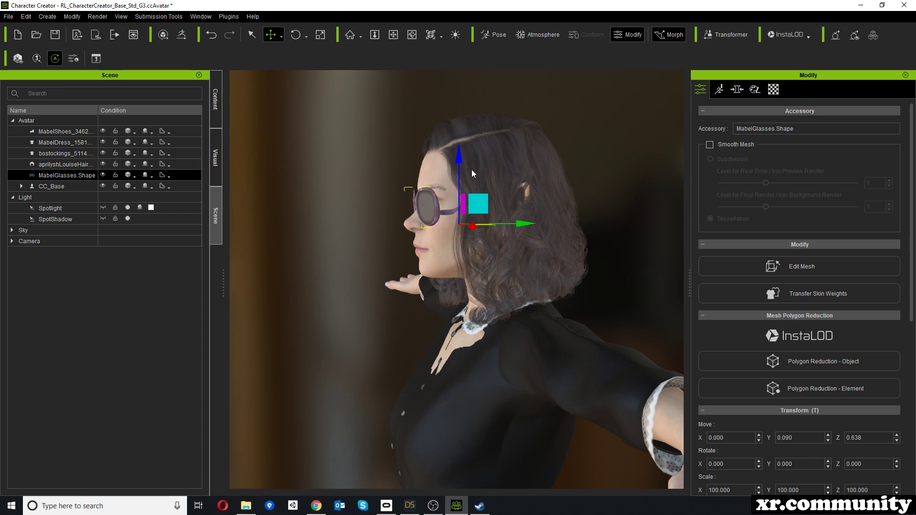
drag(524, 223, 517, 223)
right_drag(517, 223, 637, 180)
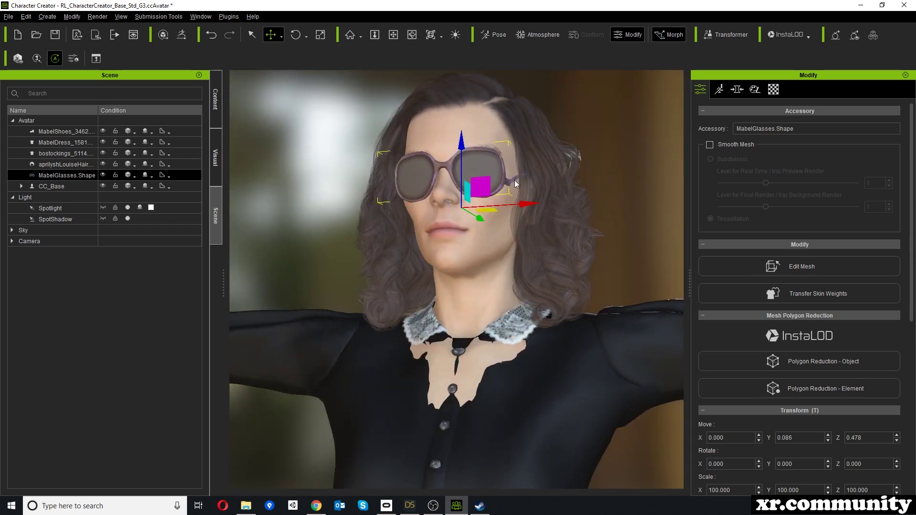
Widen the glasses by scaling them along X to 103.038.
key(r)
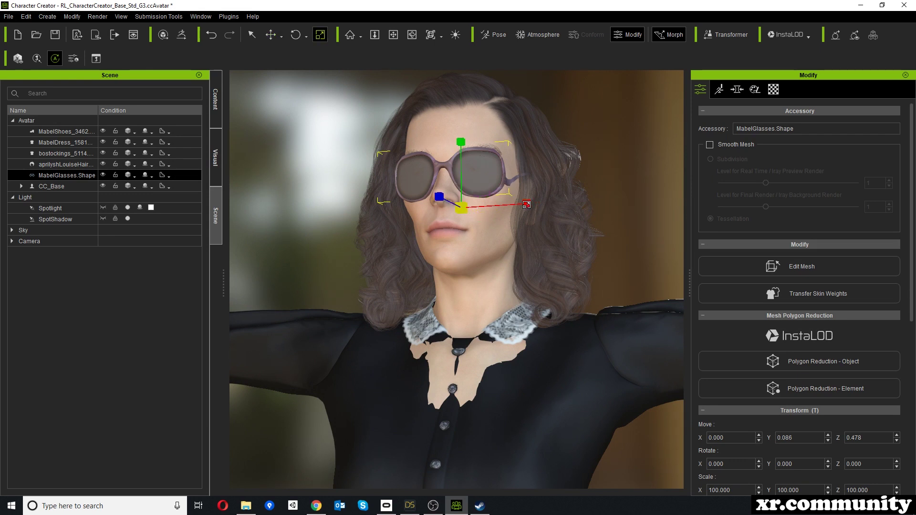
drag(527, 205, 529, 205)
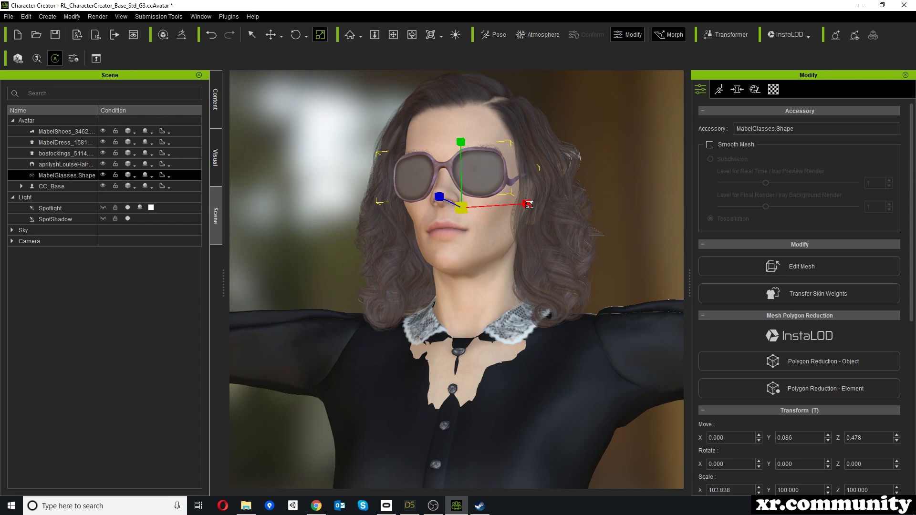
right_drag(496, 274, 450, 211)
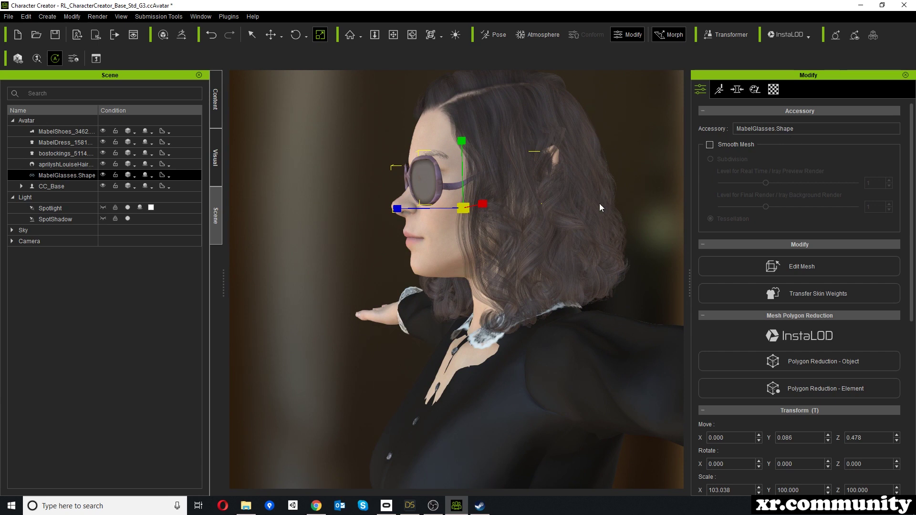
Make the glasses' Lens material semi-transparent by setting its opacity to 64.
scroll(808, 219, down, 3)
scroll(788, 210, up, 3)
click(773, 89)
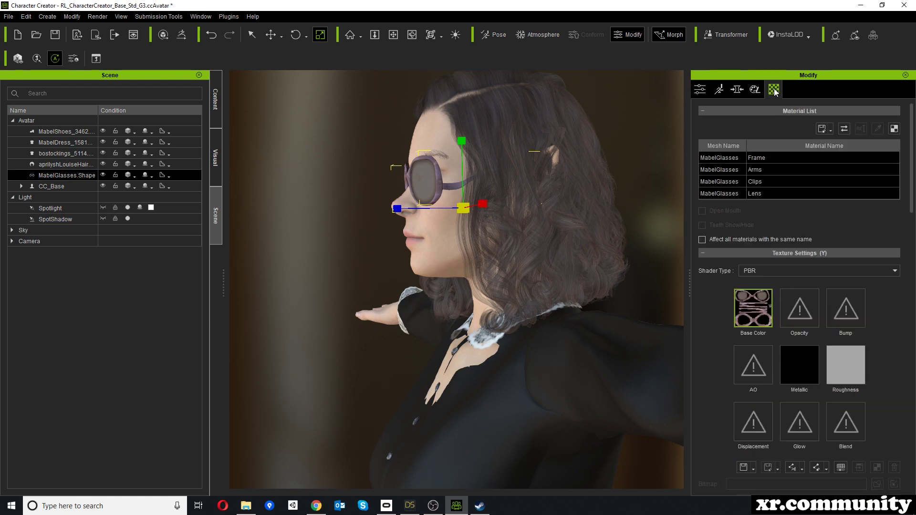
click(762, 195)
scroll(815, 276, down, 5)
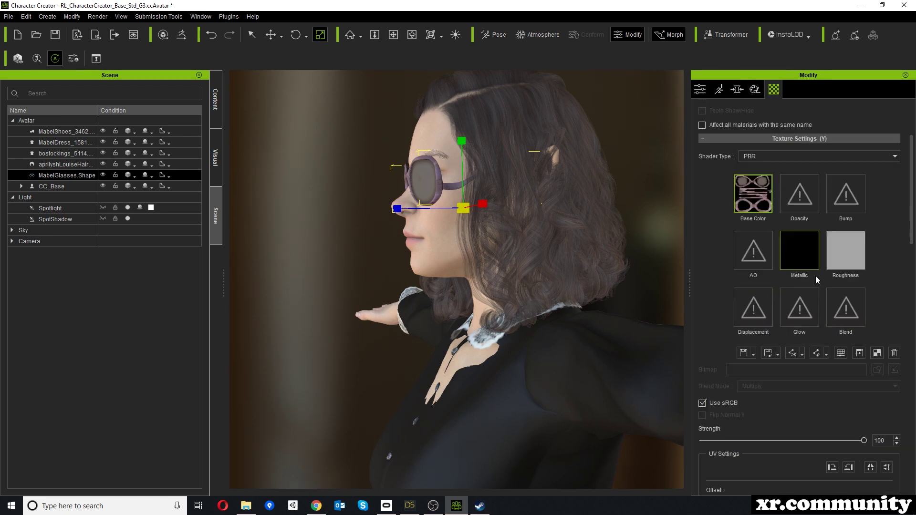
scroll(817, 269, down, 6)
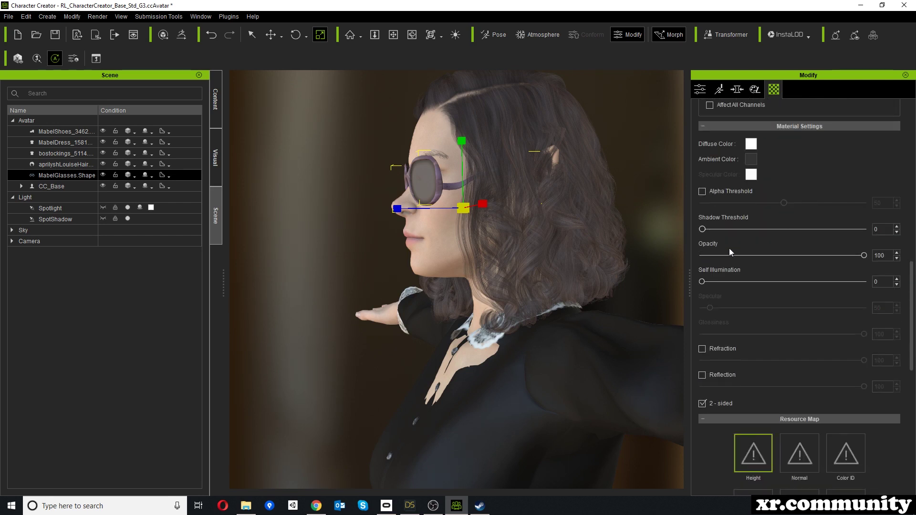
drag(862, 256, 805, 257)
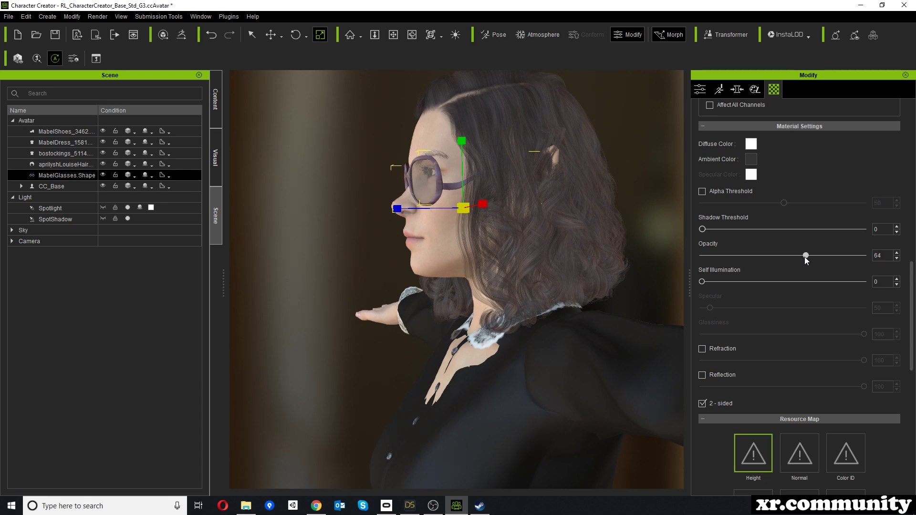
right_drag(377, 187, 496, 190)
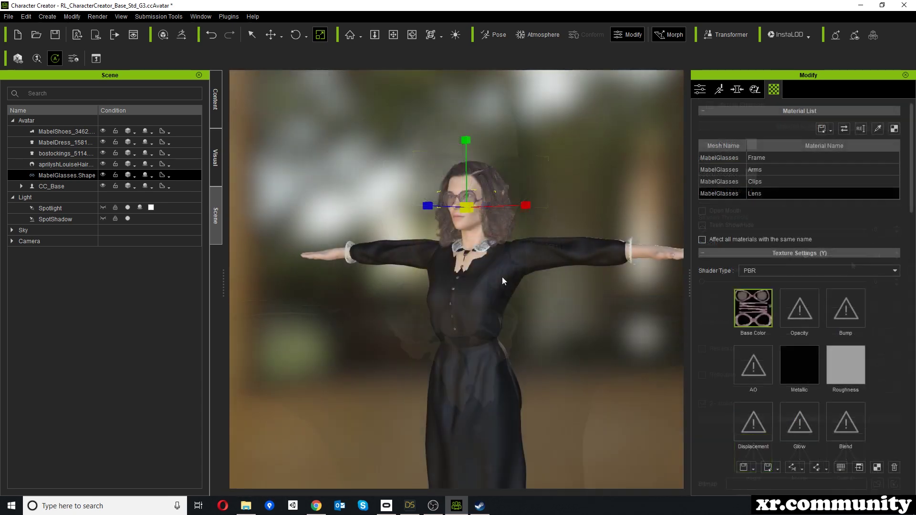
Select the Mabel dress and switch to DAZ Studio to examine the original dress's colour and shading.
click(501, 277)
right_drag(605, 298, 607, 294)
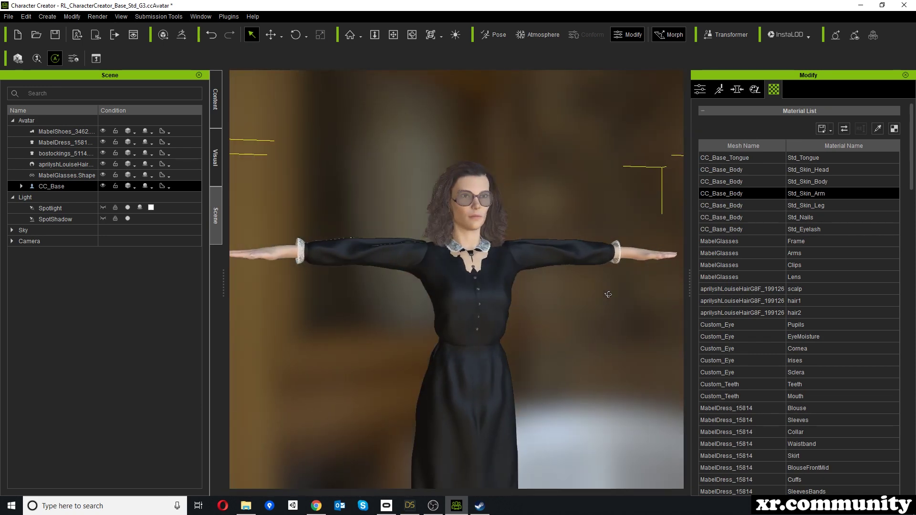
click(56, 142)
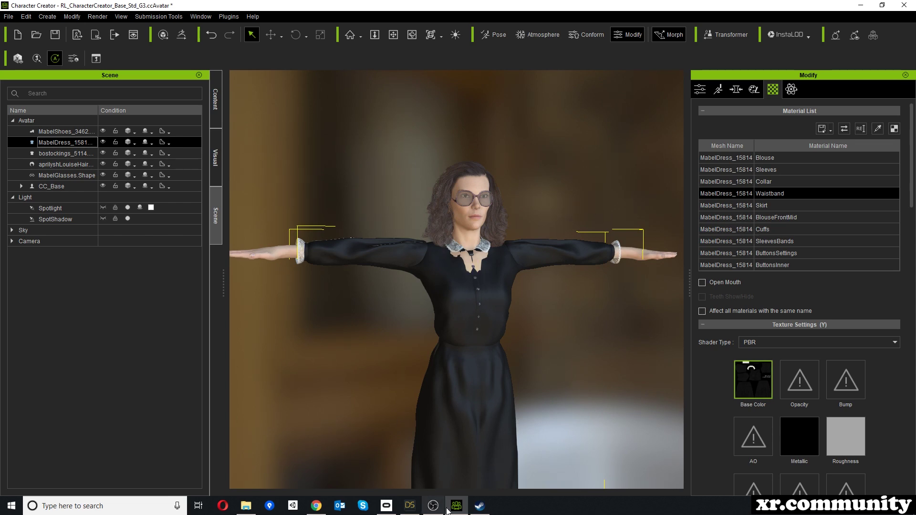
click(409, 506)
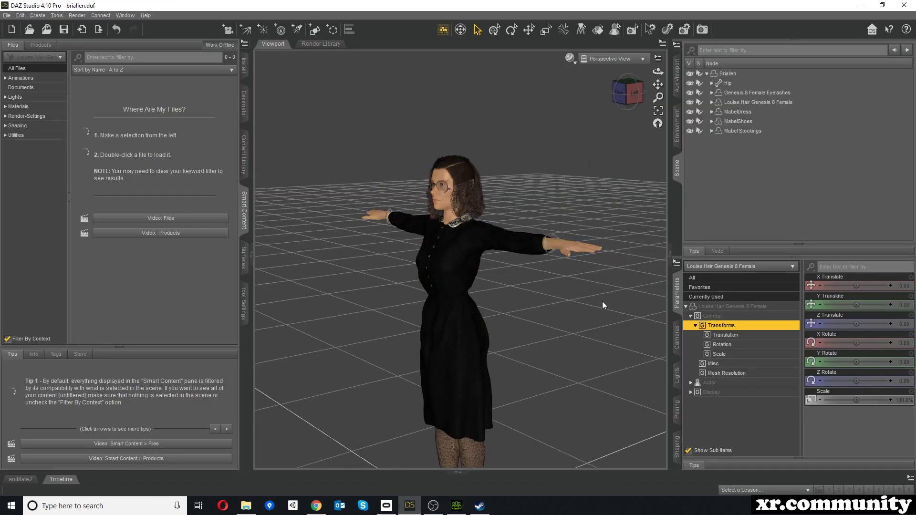
scroll(598, 314, up, 5)
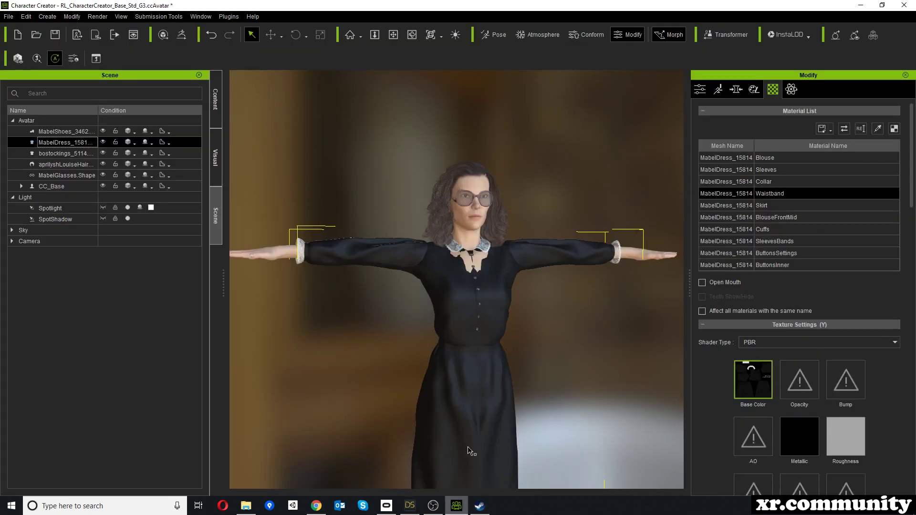
Switch back to Character Creator and set Self Illumination to 100 for all Mabel dress materials, from Blouse to ButtonsInner.
click(457, 506)
click(732, 161)
shift+click(730, 264)
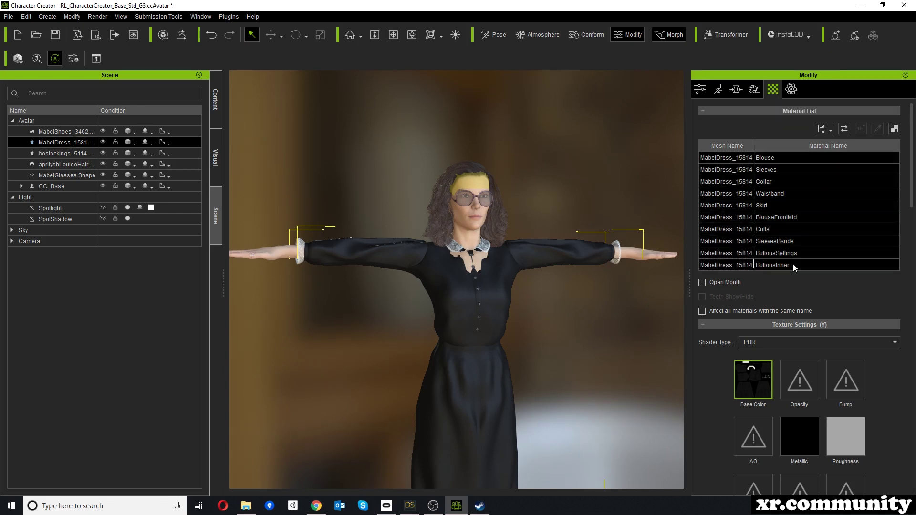
scroll(793, 263, down, 20)
scroll(794, 250, down, 3)
scroll(794, 250, up, 2)
scroll(794, 250, down, 1)
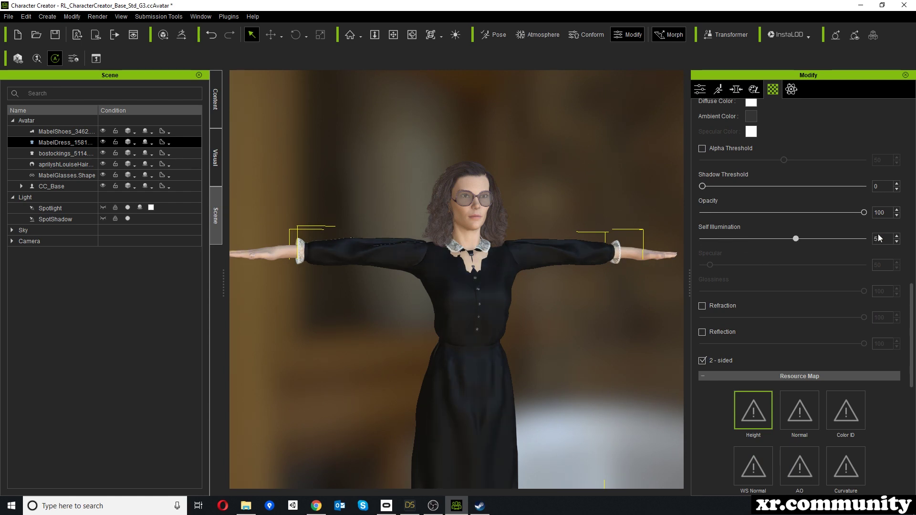
text(100)
key(Return)
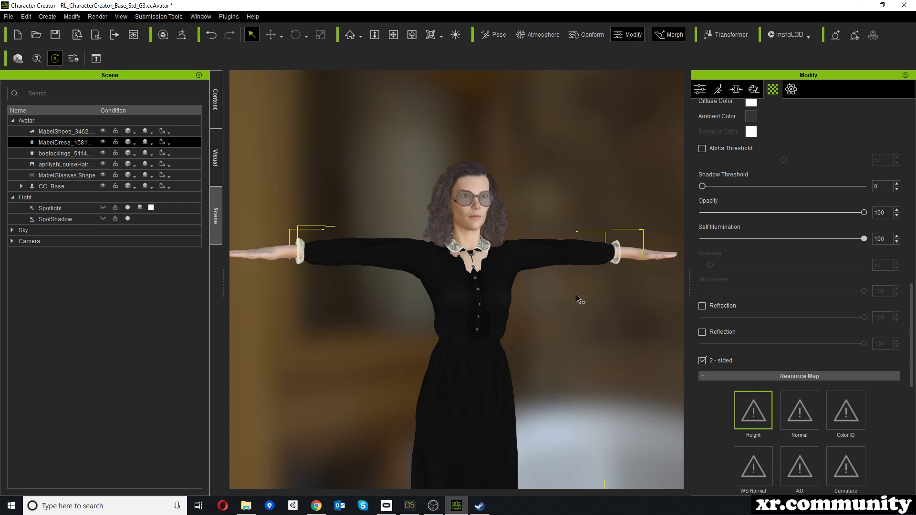
Examine the dress's shading, collar and sleeves from several angles and distances.
scroll(553, 289, up, 5)
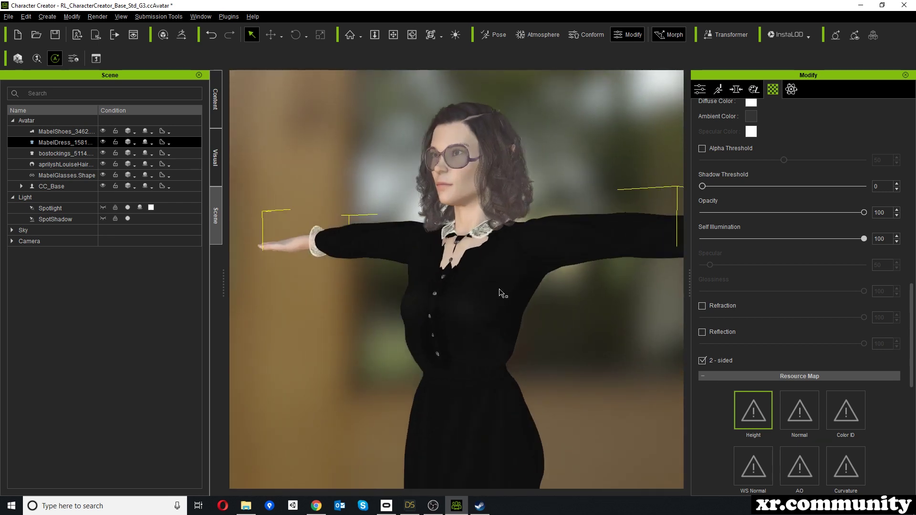
right_drag(553, 289, 513, 285)
scroll(525, 258, down, 5)
right_drag(538, 229, 809, 286)
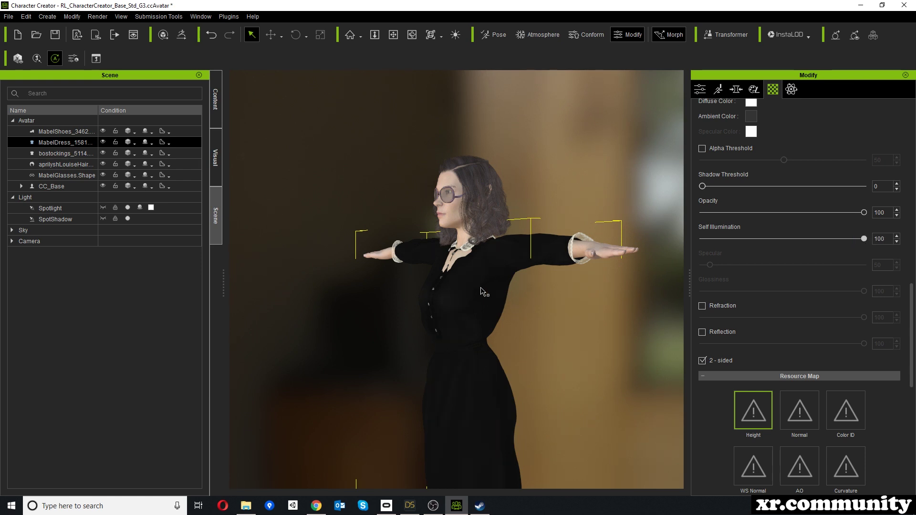
scroll(482, 292, up, 6)
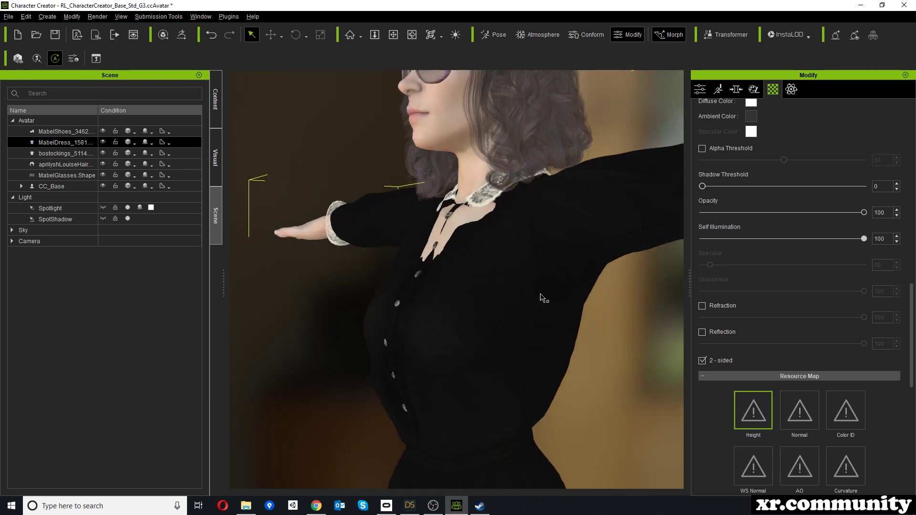
scroll(541, 295, down, 4)
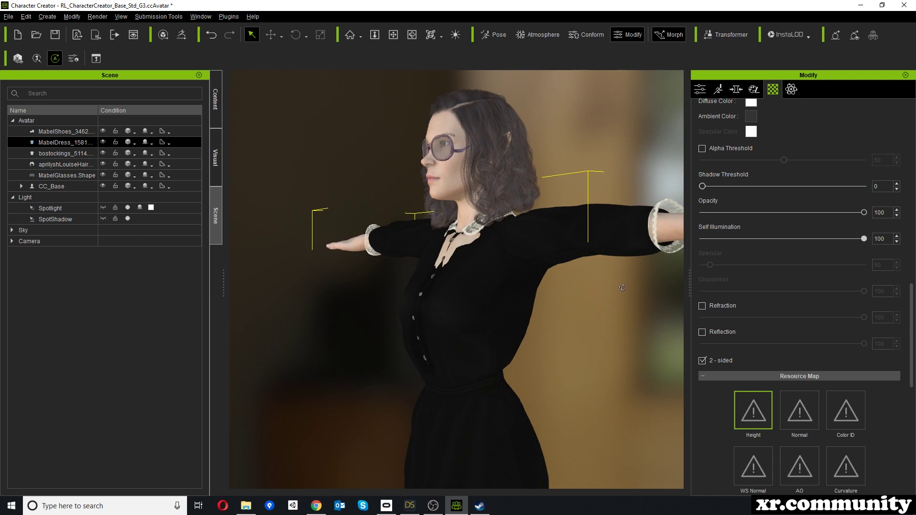
right_drag(622, 288, 780, 292)
right_drag(495, 302, 642, 287)
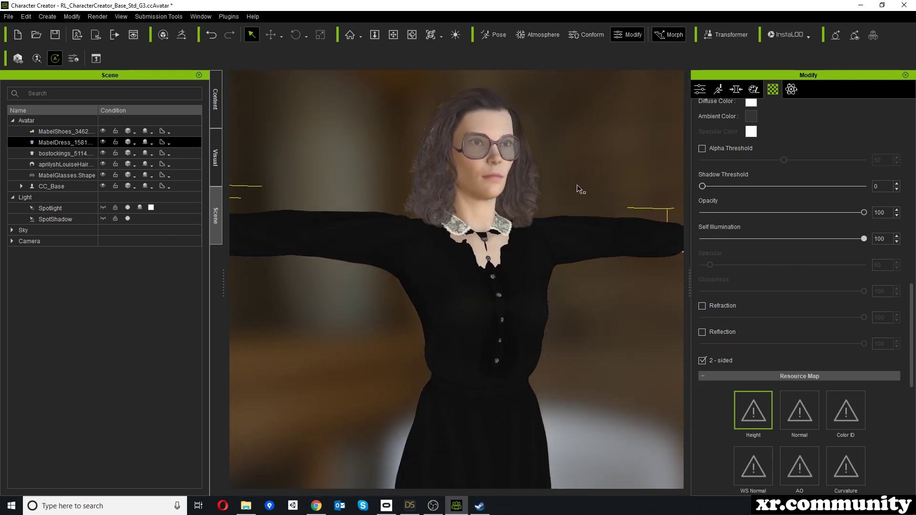
Calculate the dress's collision against the body with Conform, using 1 iteration, subdivision level 2 and margin 0.10.
click(698, 91)
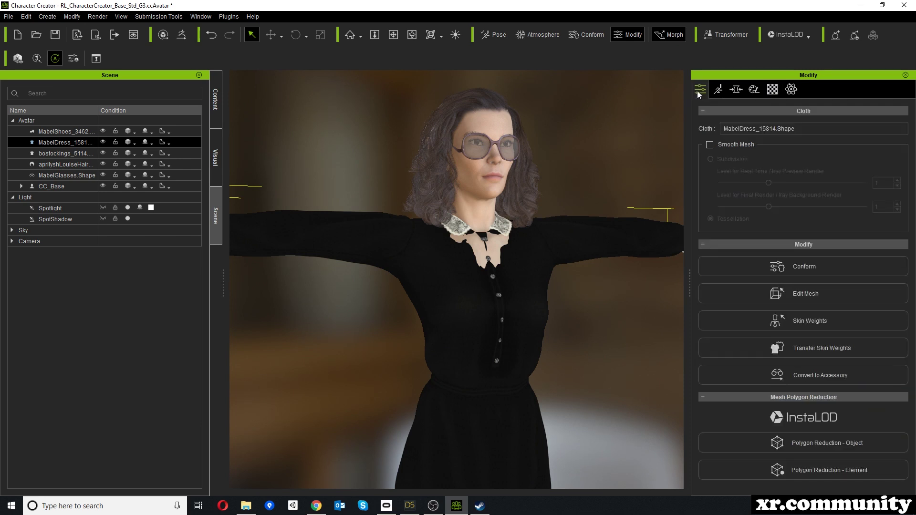
click(799, 263)
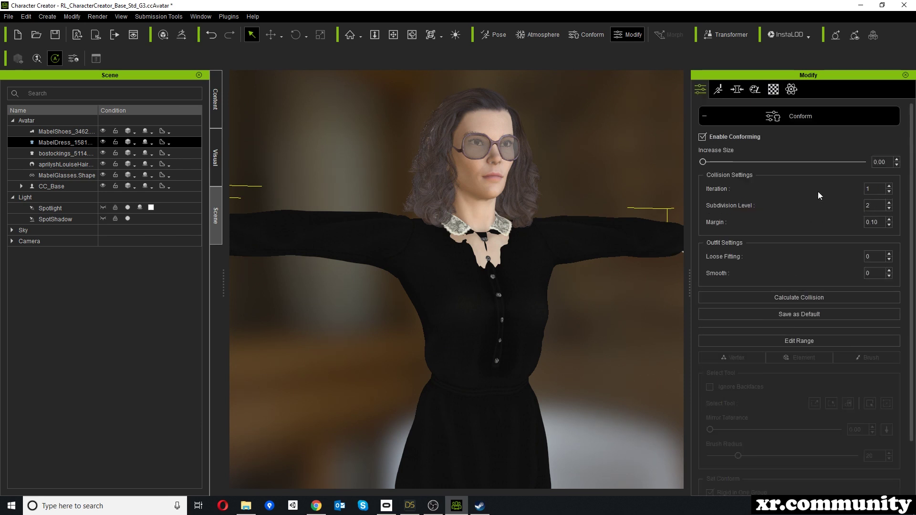
click(803, 297)
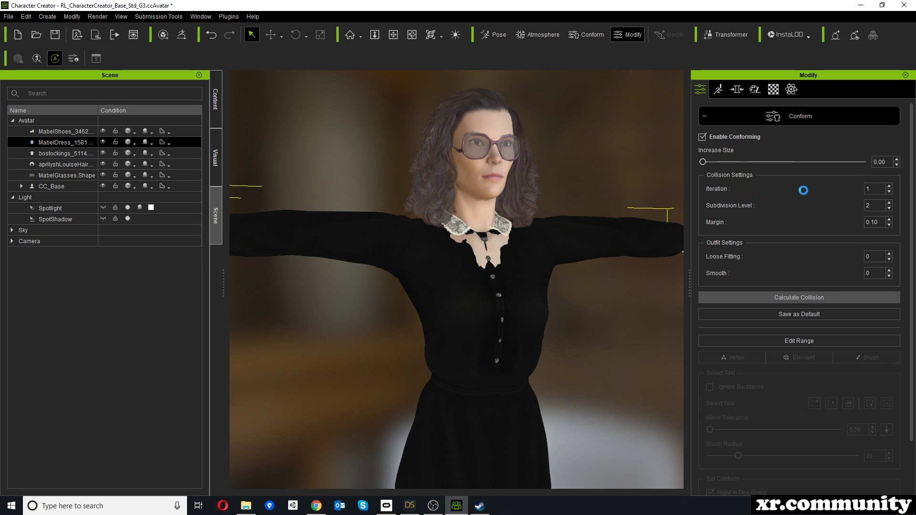
Inspect the conformed dress's skirt, bodice and buttons from several angles, and leave the Conform settings.
right_drag(556, 328, 535, 284)
scroll(532, 262, up, 5)
right_drag(529, 239, 464, 227)
scroll(548, 184, down, 6)
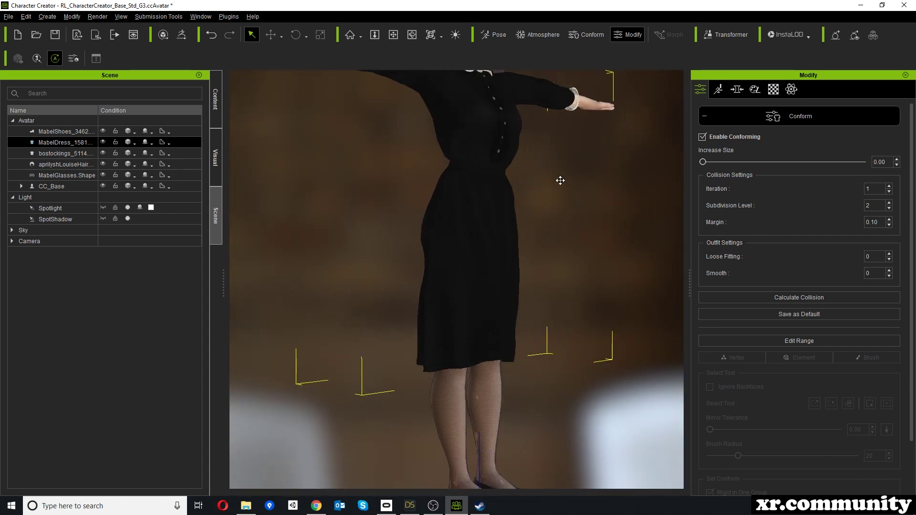
middle_drag(560, 180, 542, 258)
scroll(545, 261, up, 5)
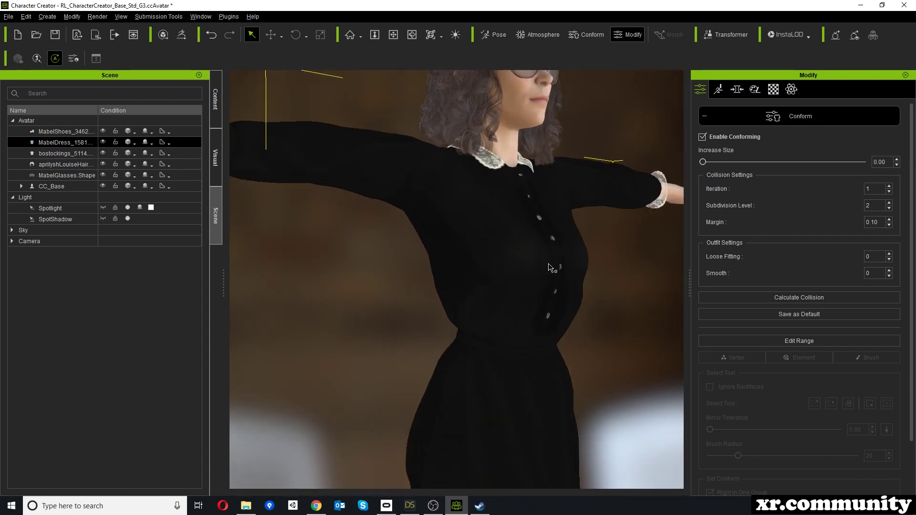
right_drag(623, 300, 385, 168)
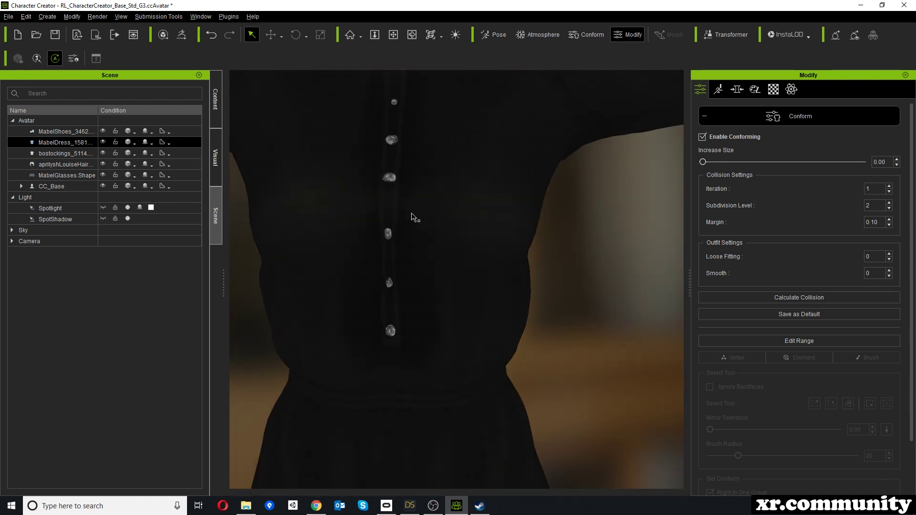
scroll(415, 218, down, 1)
right_drag(445, 276, 613, 264)
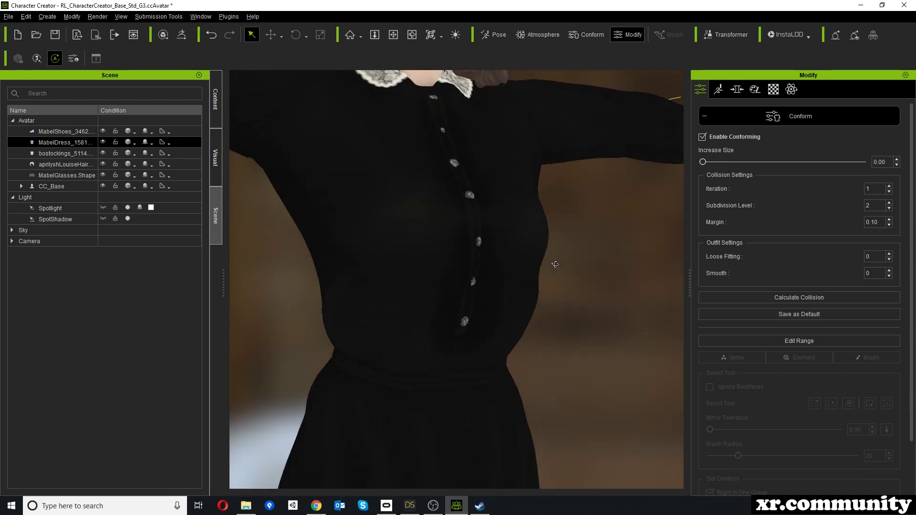
click(786, 114)
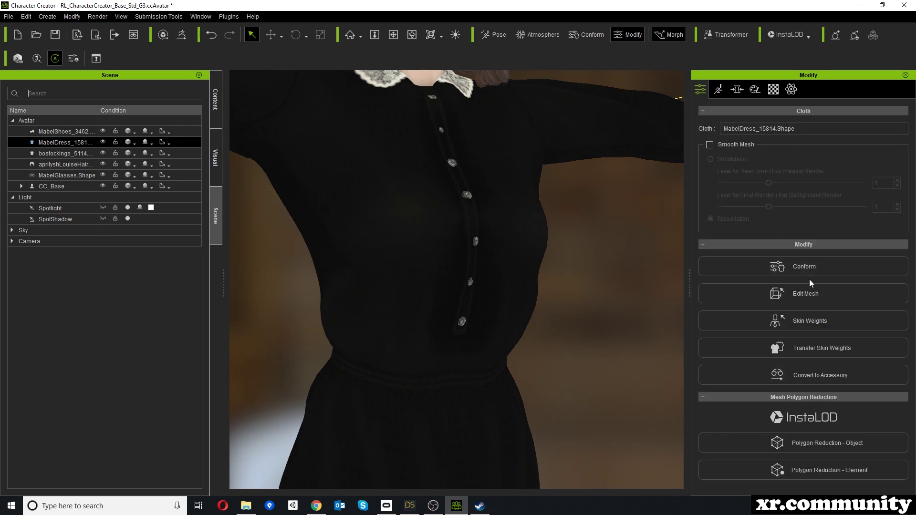
Open the dress in Edit Mesh with Element selection and pick the button standing off the lower bodice front.
click(698, 292)
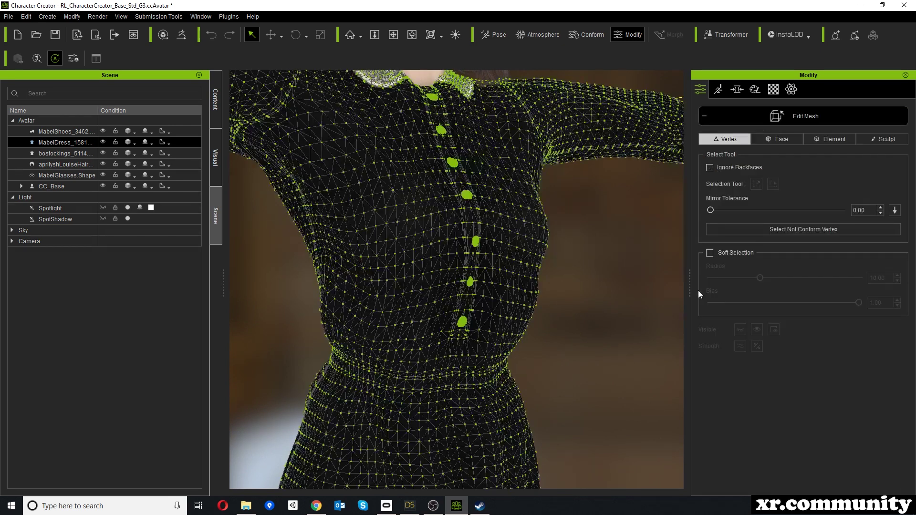
click(831, 139)
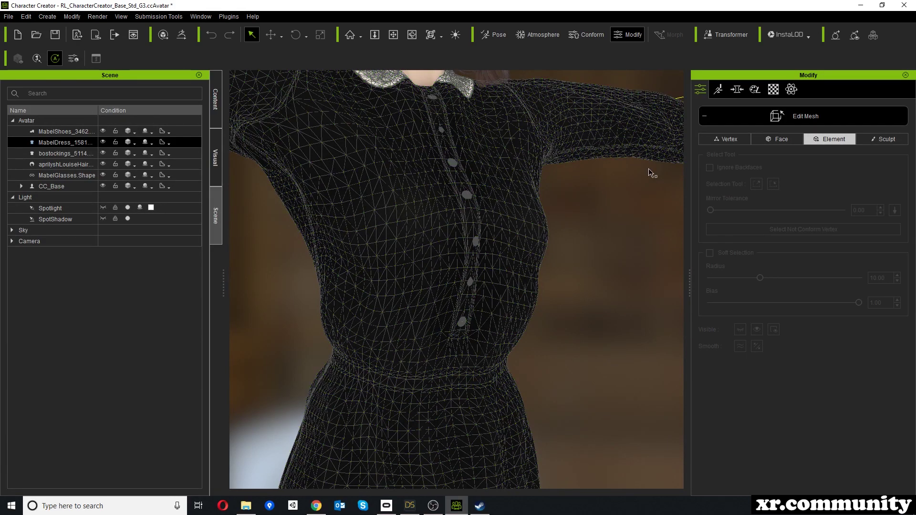
right_drag(567, 226, 560, 261)
scroll(560, 260, up, 3)
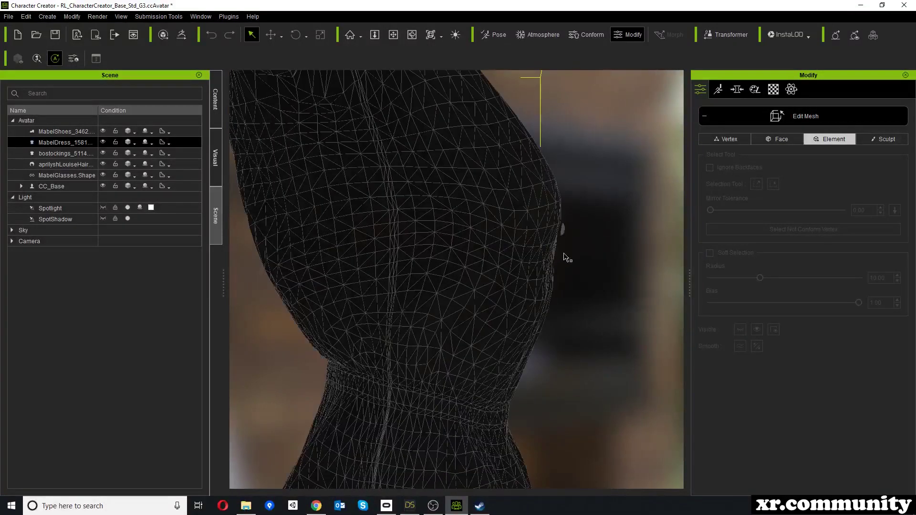
middle_drag(613, 248, 584, 235)
scroll(579, 232, up, 1)
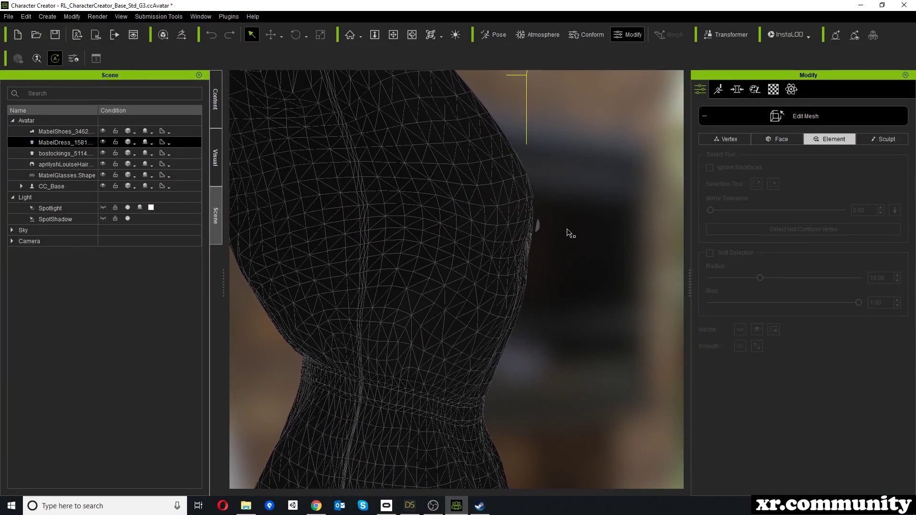
scroll(556, 232, up, 2)
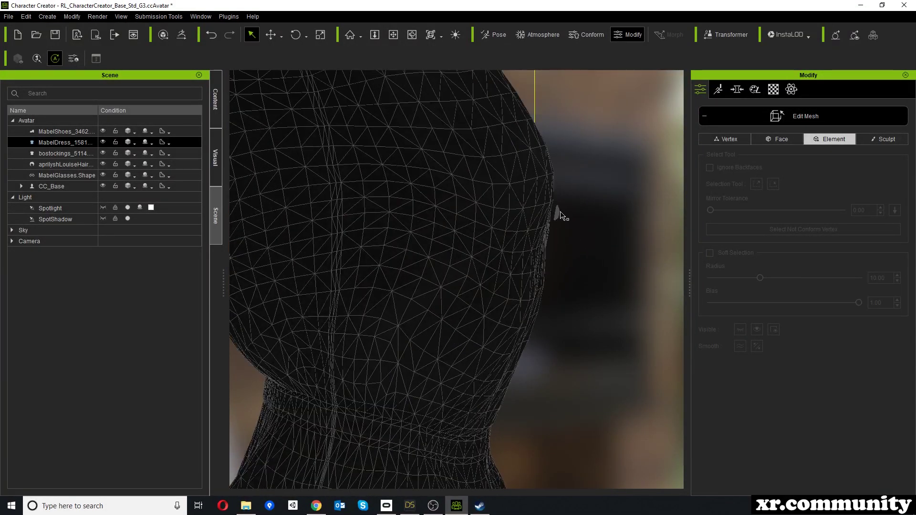
right_drag(604, 222, 483, 225)
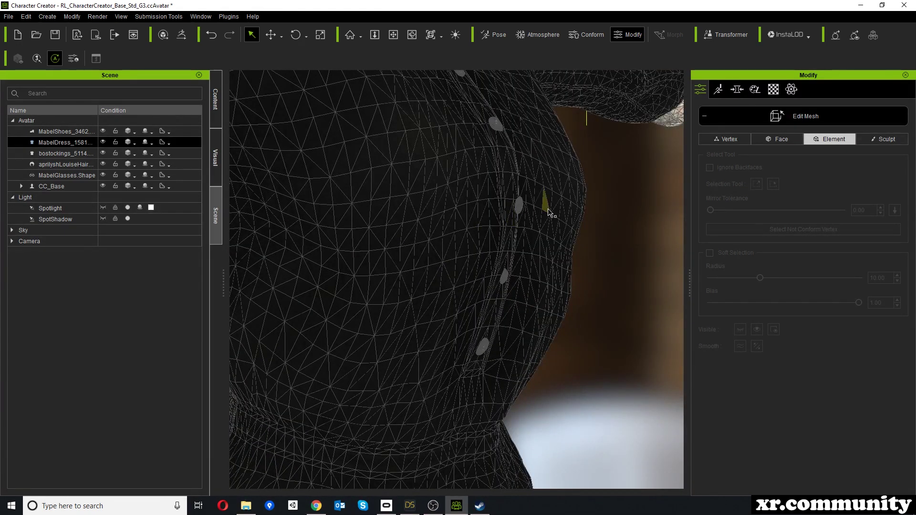
scroll(461, 209, up, 3)
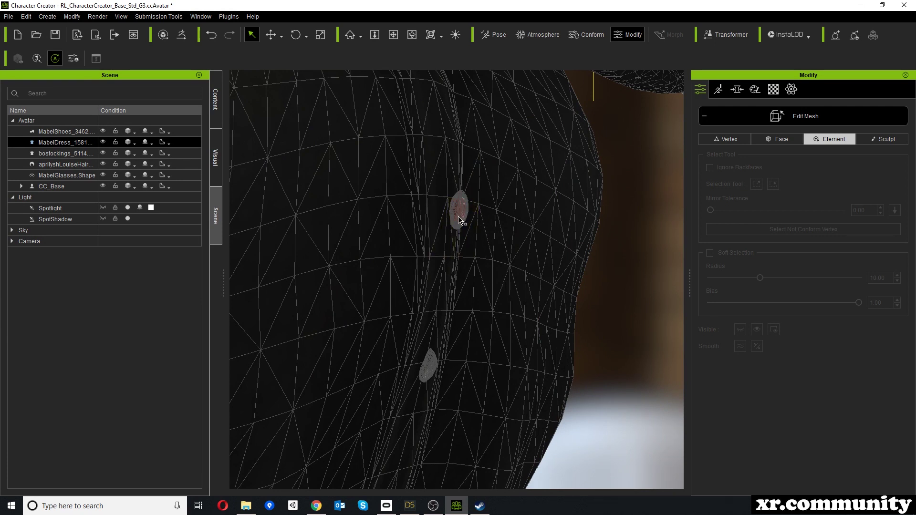
Move the protruding button inward along the Y axis until it rests against the front of the dress.
right_drag(521, 256, 542, 209)
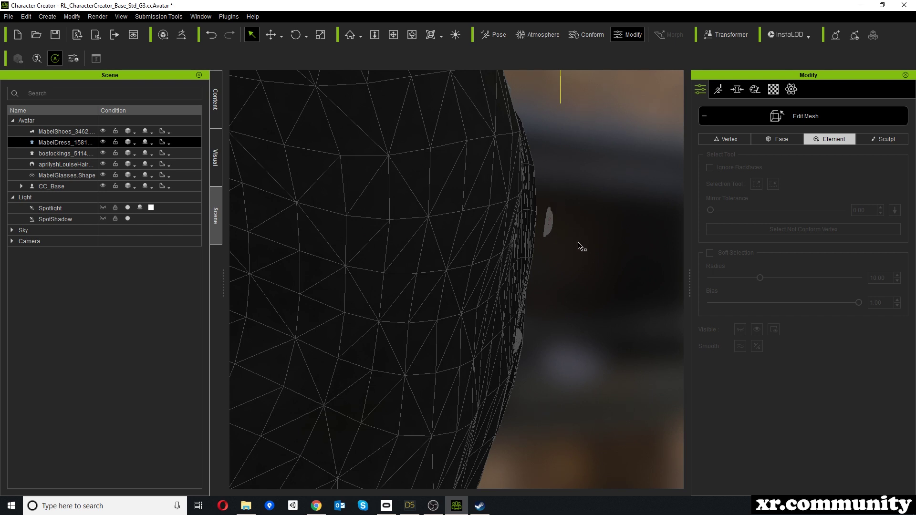
right_drag(593, 219, 588, 215)
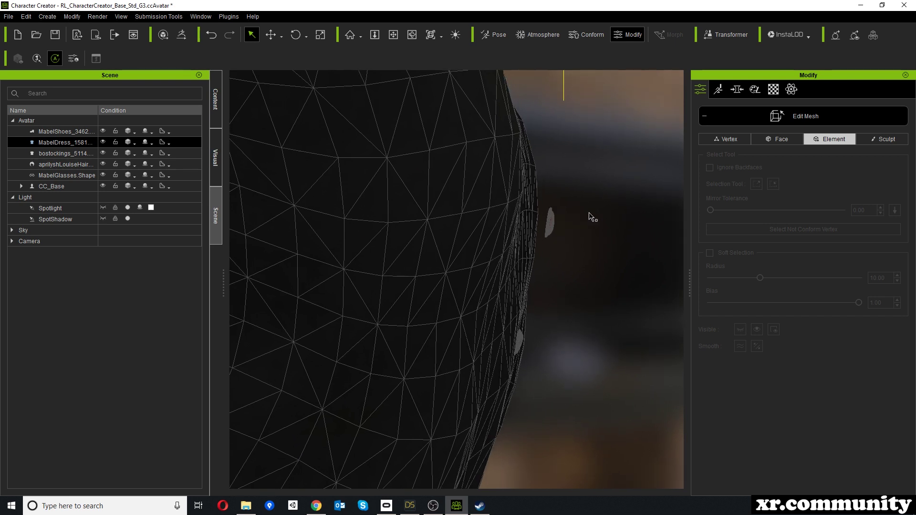
key(w)
drag(486, 226, 476, 226)
right_drag(477, 227, 574, 256)
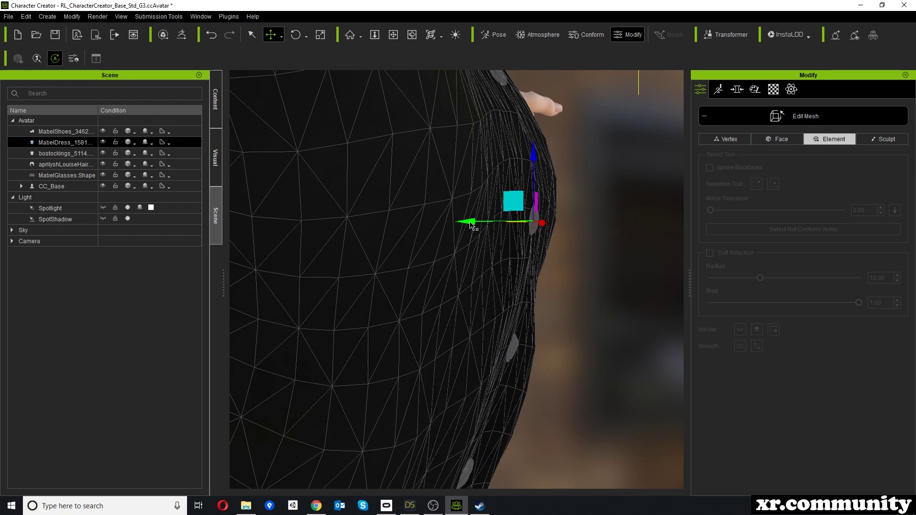
drag(471, 225, 470, 223)
Scale the repositioned button down along the Z axis to give it a rounder outline.
right_drag(595, 246, 502, 240)
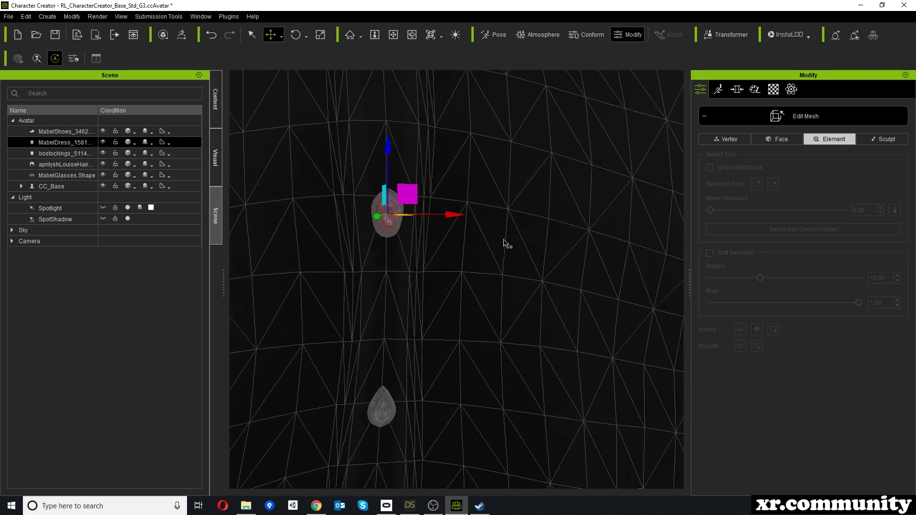
key(r)
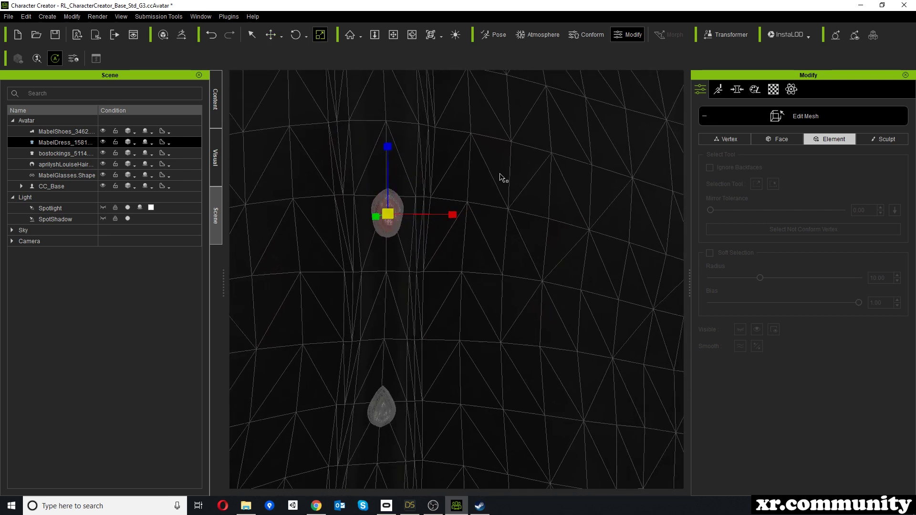
middle_drag(455, 167, 491, 169)
drag(459, 147, 459, 186)
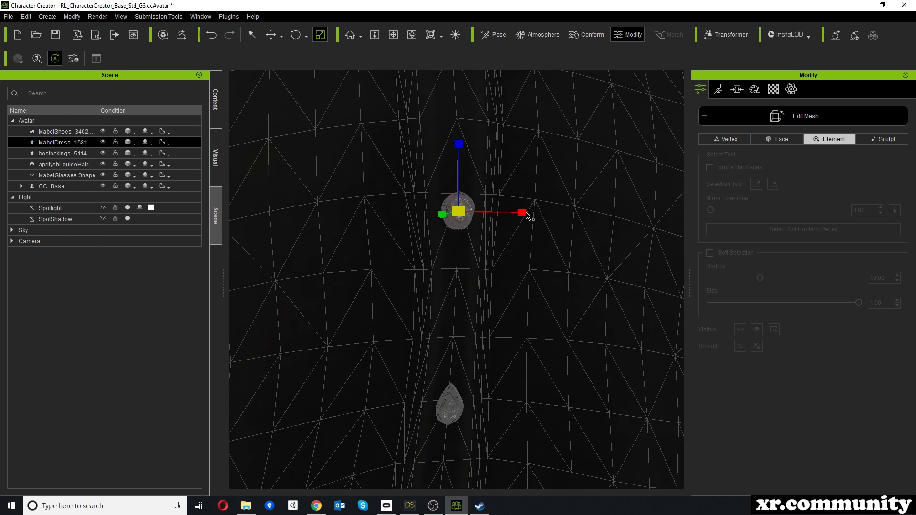
Select the teardrop-shaped button below it and shrink its height along the Z axis.
middle_drag(527, 217, 422, 247)
middle_drag(405, 276, 442, 193)
click(413, 274)
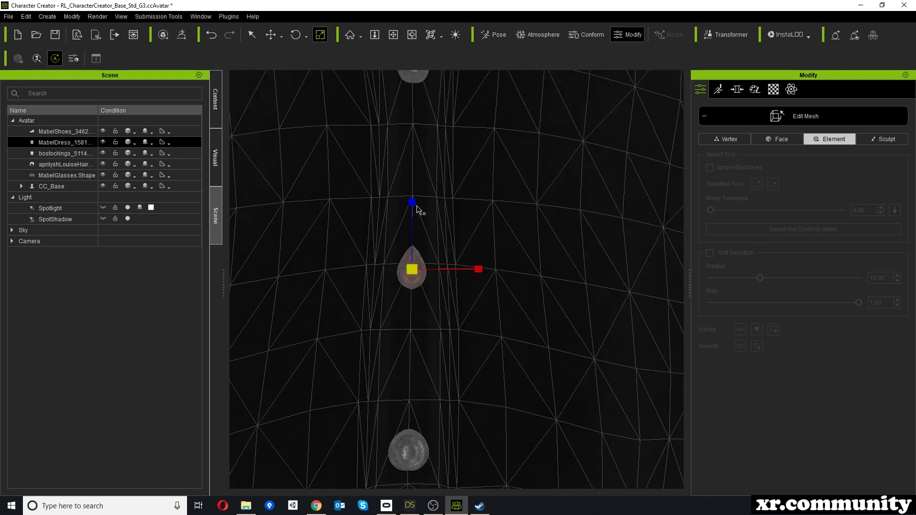
drag(413, 203, 413, 259)
drag(415, 205, 415, 242)
right_drag(394, 317, 399, 299)
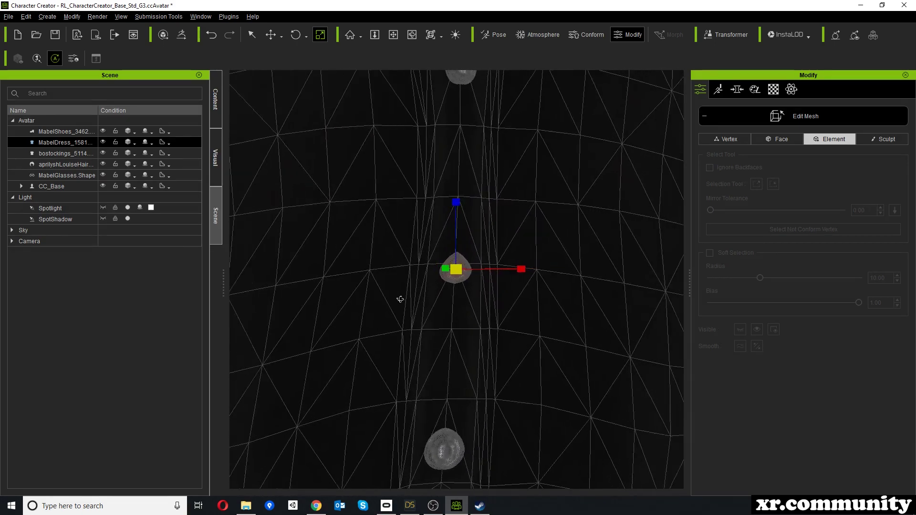
Narrow the two stretched buttons in the middle of the bodice along the X axis, one after the other.
right_drag(468, 342, 431, 286)
click(431, 286)
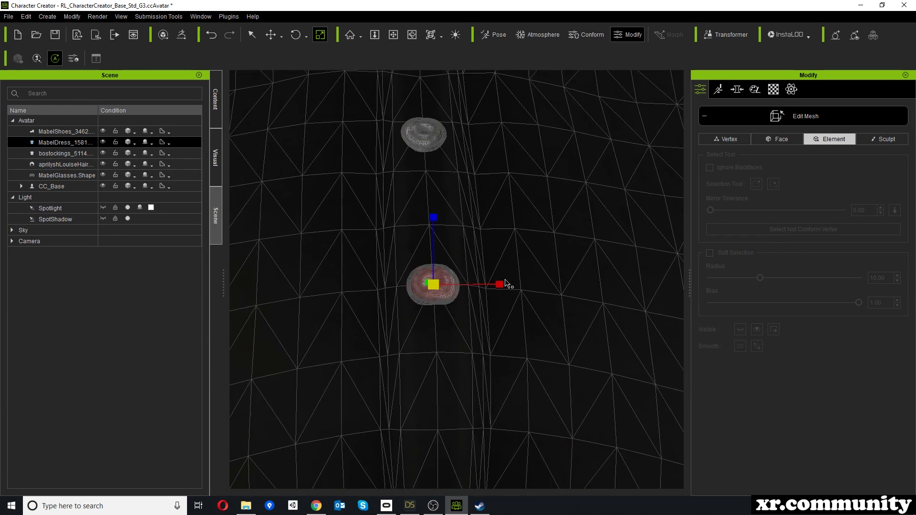
drag(501, 286, 459, 288)
middle_drag(472, 192, 465, 286)
click(430, 267)
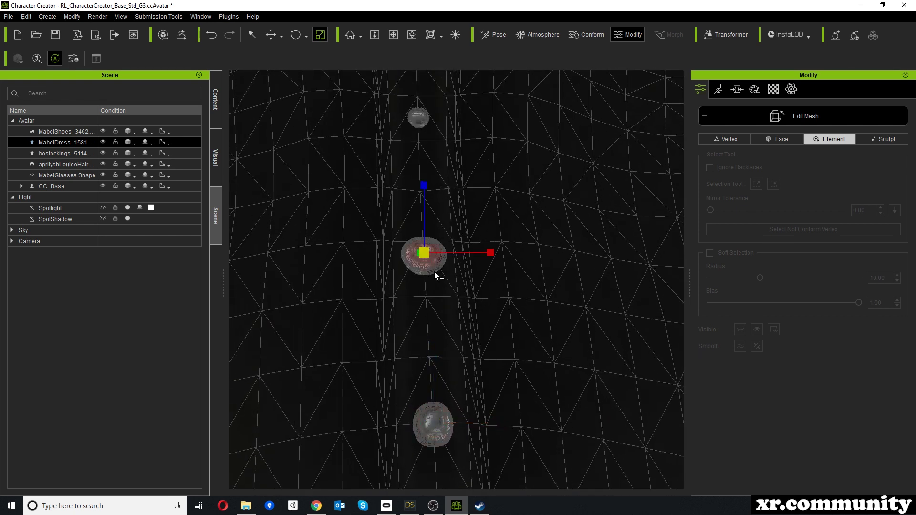
drag(490, 259, 459, 260)
Select the second button below the collar and move it slightly forward along the Y axis, out of the dress fabric.
middle_drag(475, 212, 470, 268)
scroll(469, 278, up, 5)
click(445, 281)
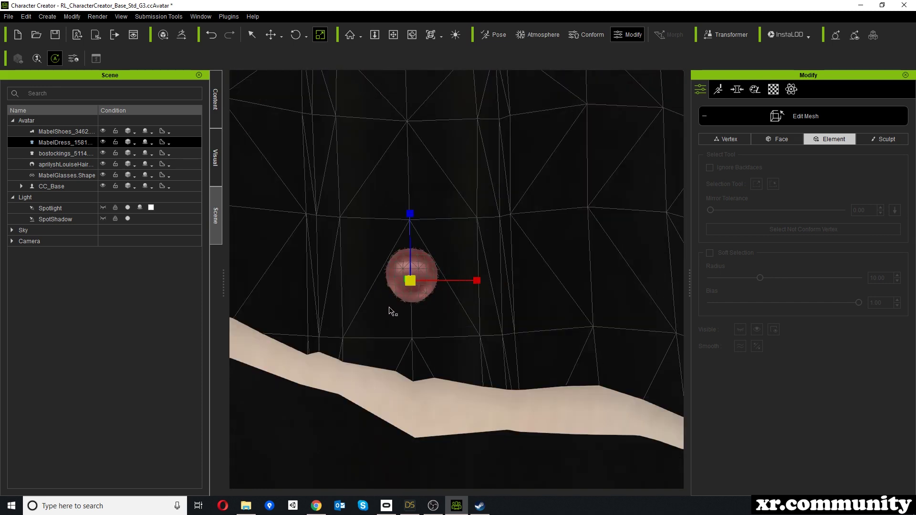
scroll(385, 331, down, 2)
scroll(522, 288, down, 3)
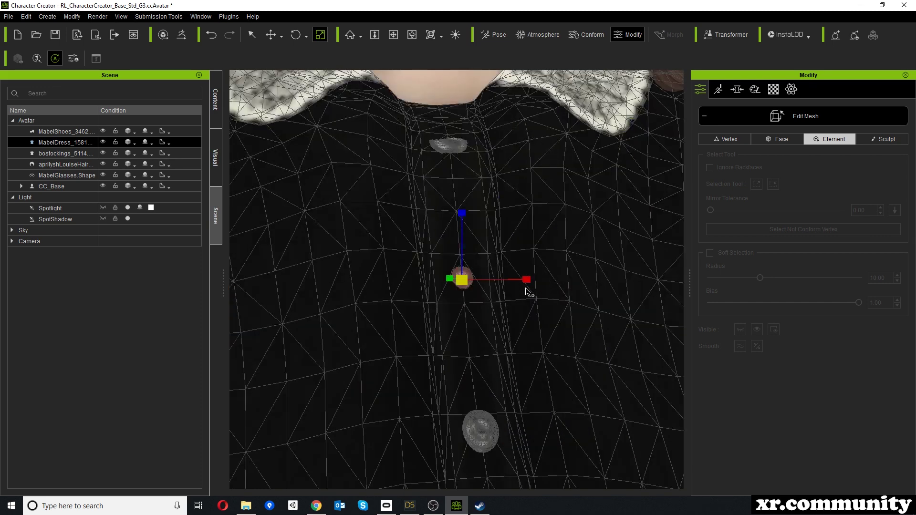
mouse_move(579, 242)
right_down()
mouse_move(608, 231)
mouse_move(584, 246)
right_up()
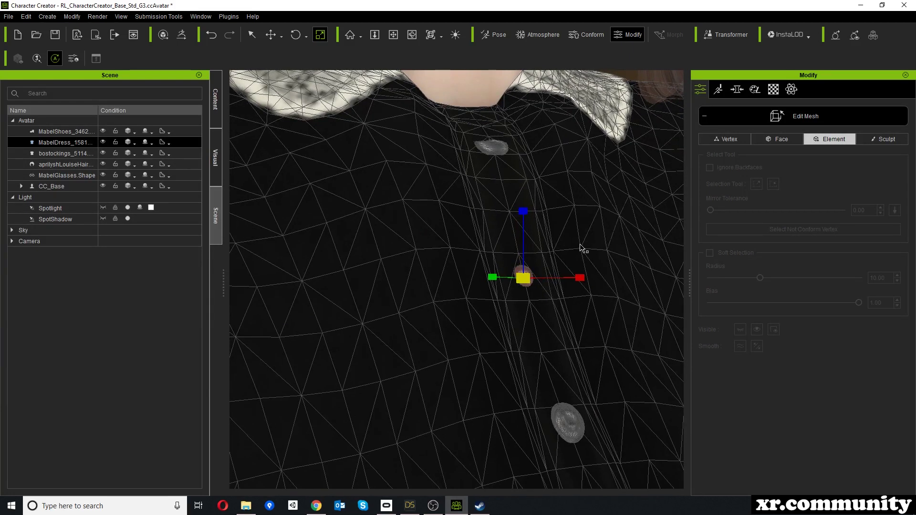
key(w)
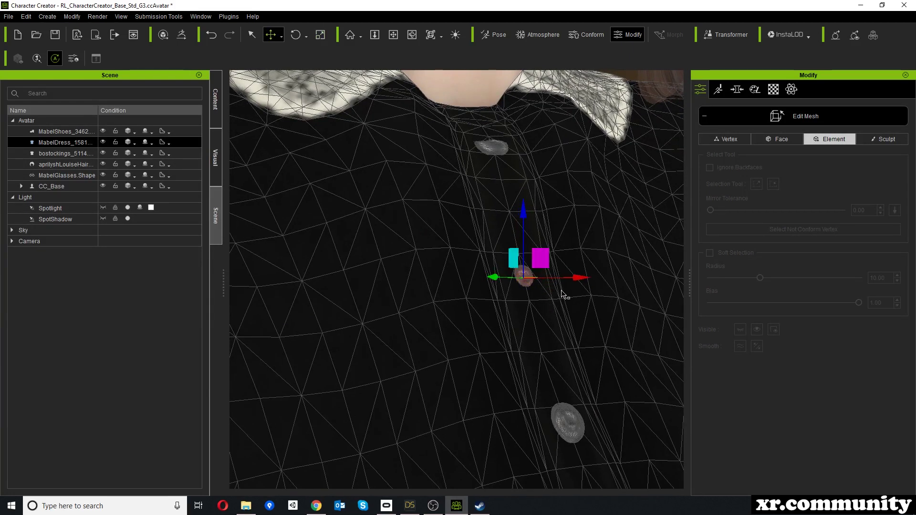
key(e)
key(w)
right_drag(587, 140, 594, 188)
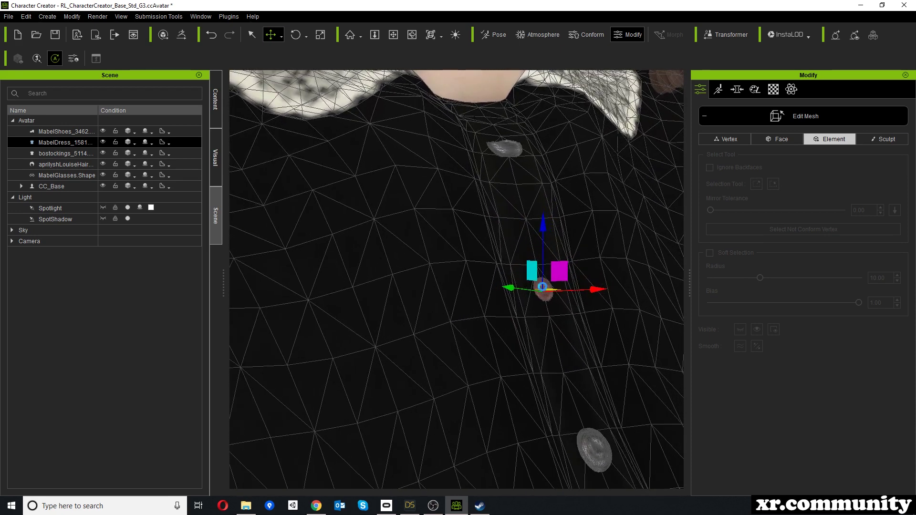
key(ctrl+z)
scroll(559, 313, down, 5)
right_drag(568, 293, 609, 296)
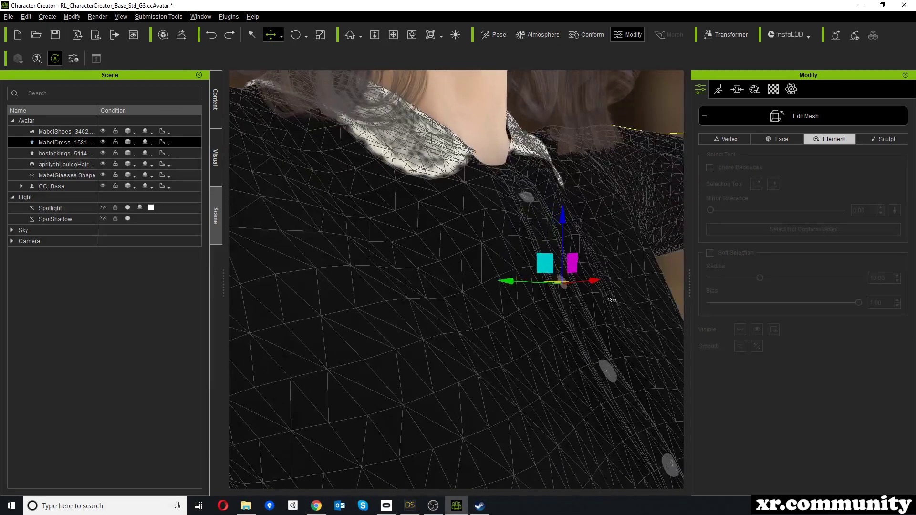
drag(508, 283, 517, 287)
Select the top button under the collar and rotate it about the X axis to face forward.
right_drag(604, 325, 494, 243)
mouse_move(496, 209)
right_down()
mouse_move(535, 206)
mouse_move(507, 206)
right_up()
click(482, 200)
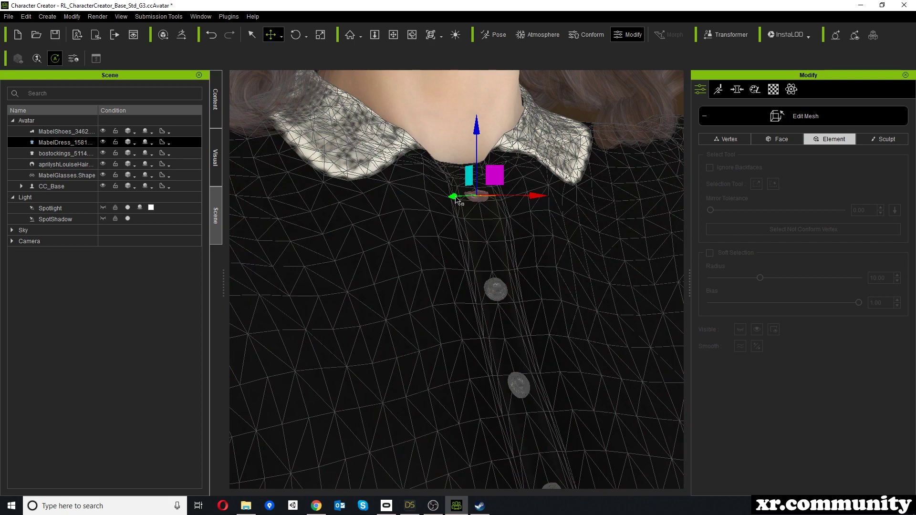
right_drag(545, 238, 538, 268)
scroll(538, 268, up, 4)
key(e)
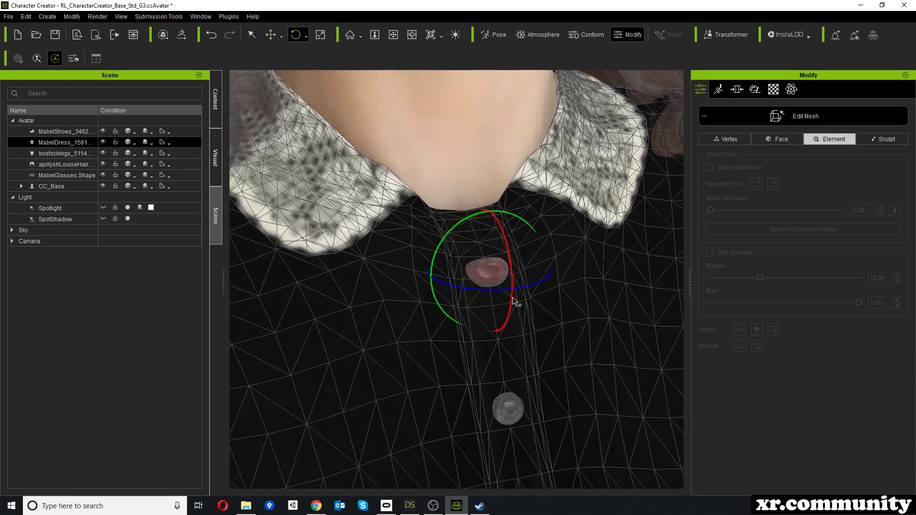
drag(506, 241, 506, 250)
right_drag(603, 288, 523, 289)
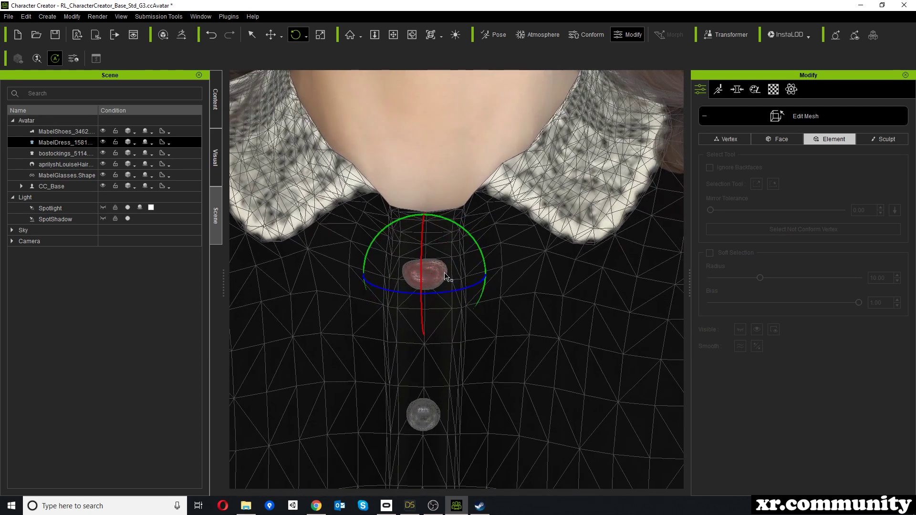
Scale the top button narrower along the X axis and leave mesh editing.
key(r)
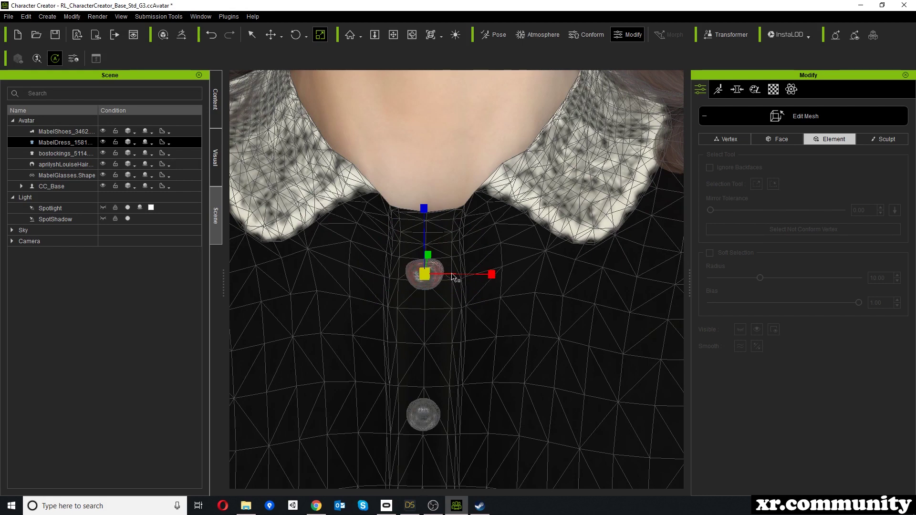
scroll(433, 293, down, 2)
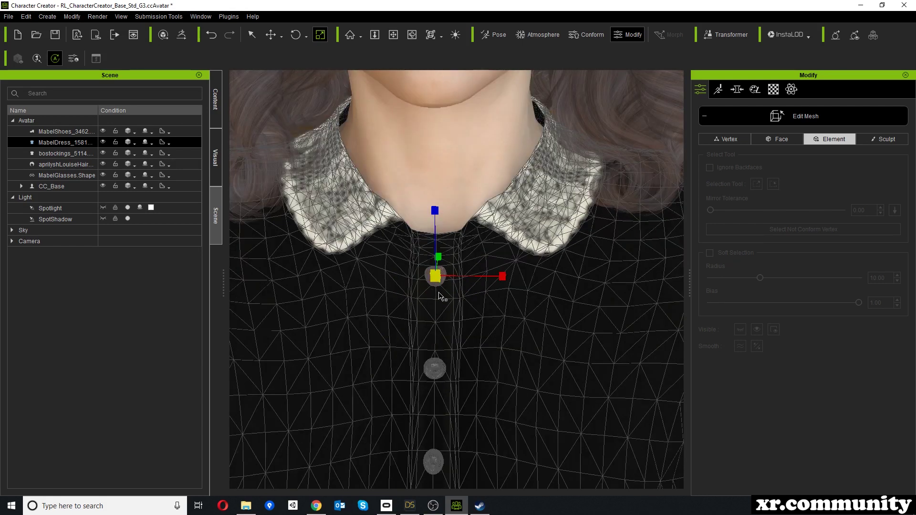
scroll(442, 295, down, 3)
scroll(505, 364, down, 2)
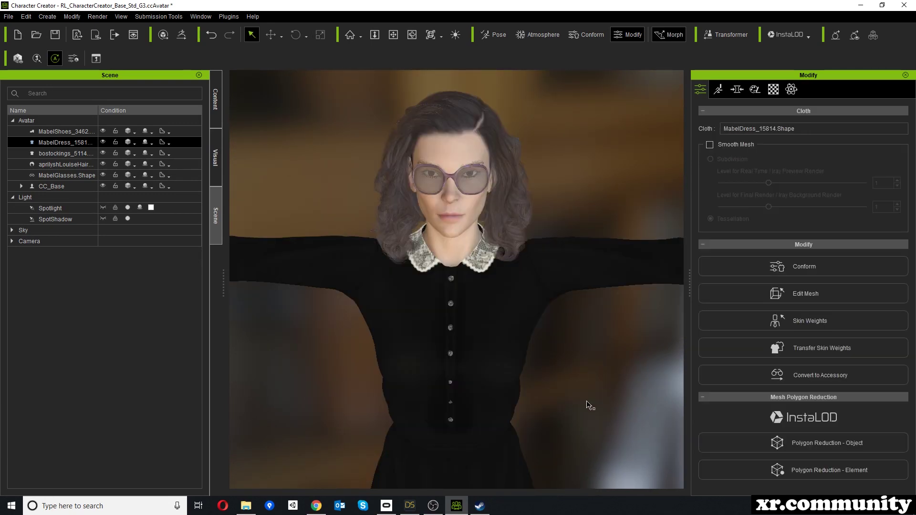
Select the bostockings item and calculate its collision with Conform, using 1 iteration, subdivision level 2 and margin 0.10.
middle_drag(590, 405, 559, 234)
right_drag(559, 234, 482, 199)
click(482, 196)
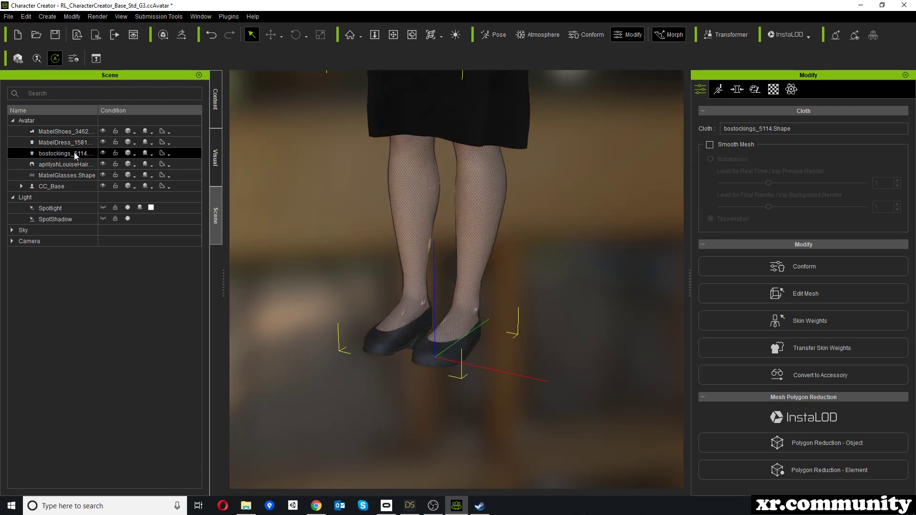
right_drag(582, 216, 315, 212)
right_drag(525, 243, 611, 194)
scroll(490, 176, up, 2)
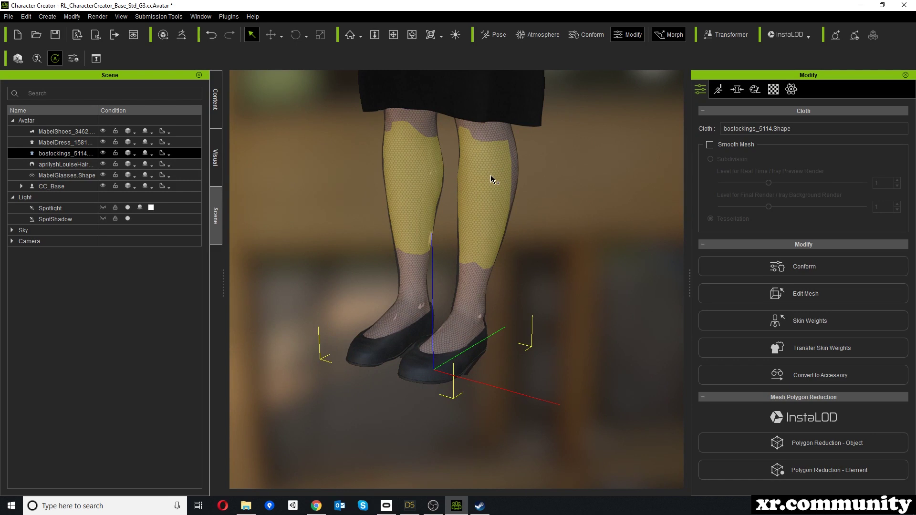
click(788, 265)
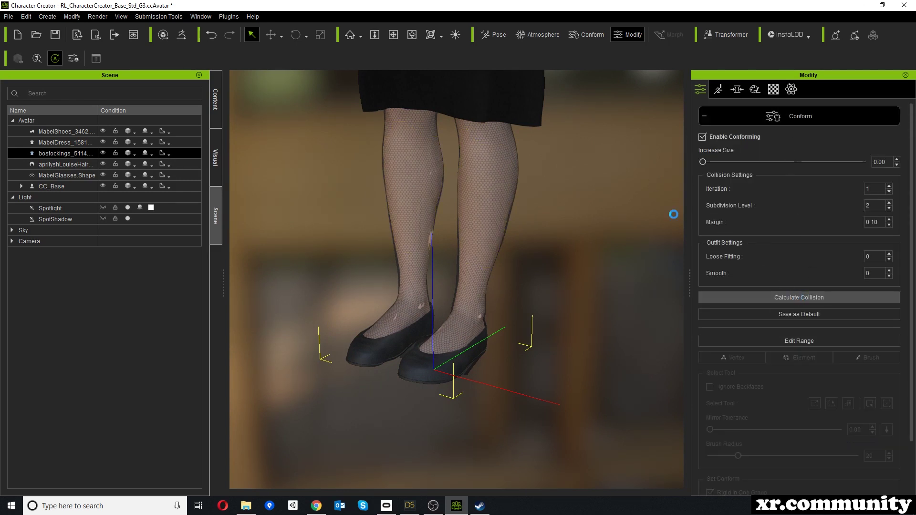
right_drag(566, 194, 548, 208)
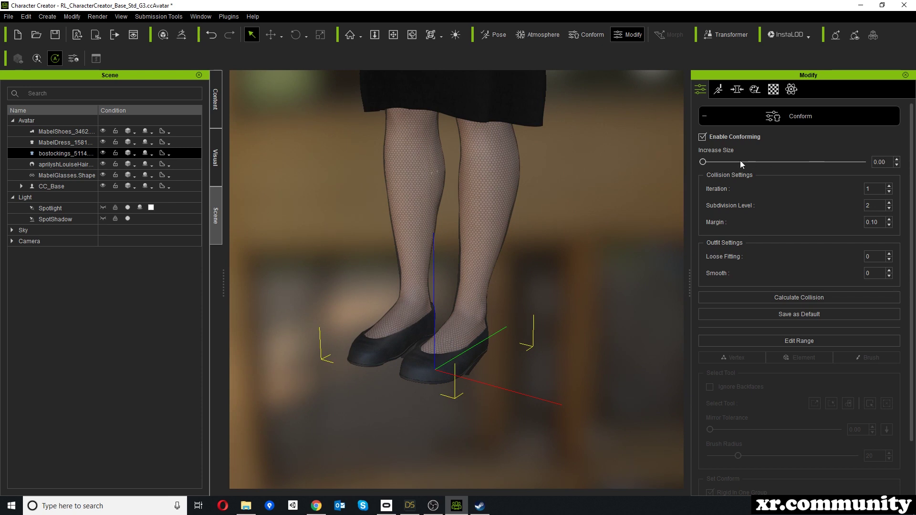
Set the stockings' Increase Size to 0.05 and check their fit around the legs.
drag(704, 163, 706, 164)
right_drag(587, 211, 532, 246)
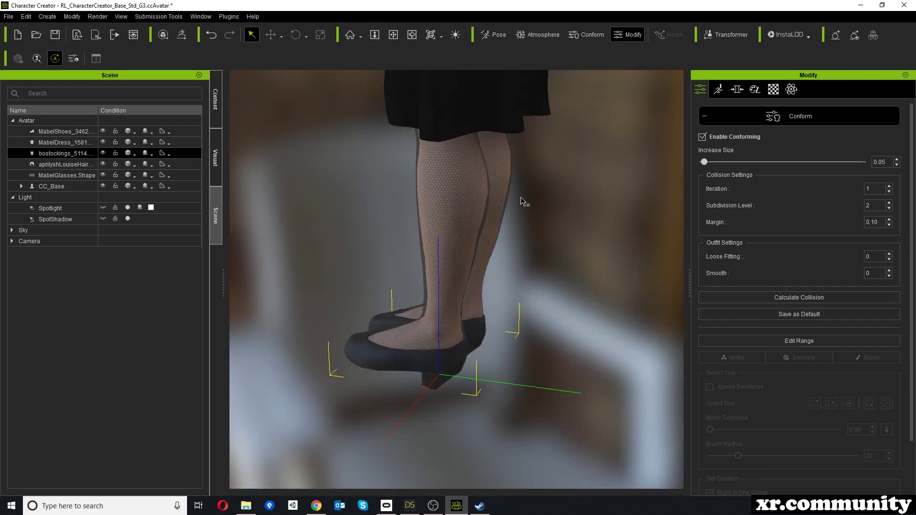
scroll(525, 199, down, 3)
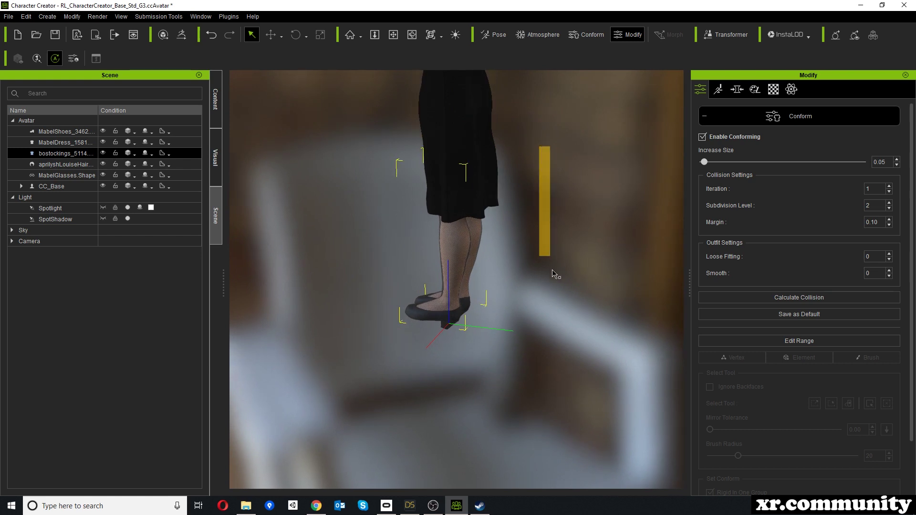
Deselect the stockings and examine the feet and shoes from the side for a mismatch with the heels.
click(551, 216)
right_drag(552, 217, 548, 188)
scroll(553, 248, down, 5)
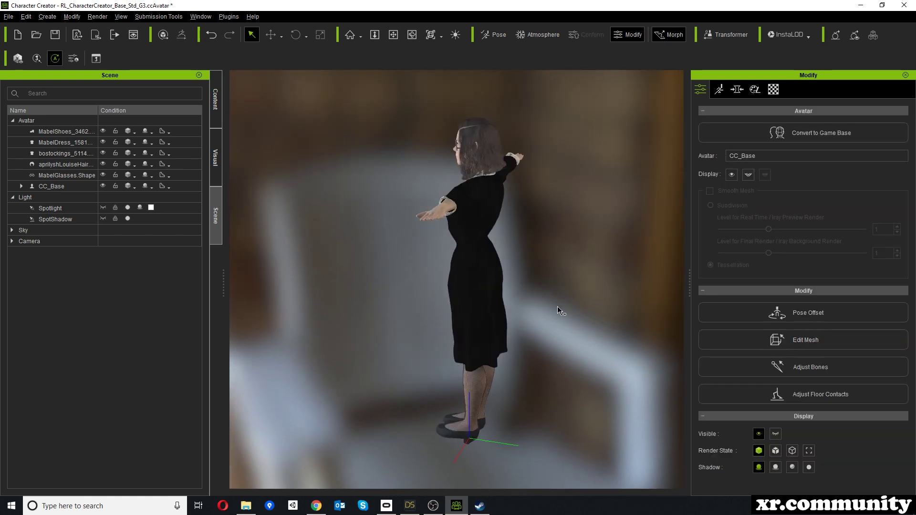
right_drag(559, 307, 629, 253)
middle_drag(554, 302, 548, 190)
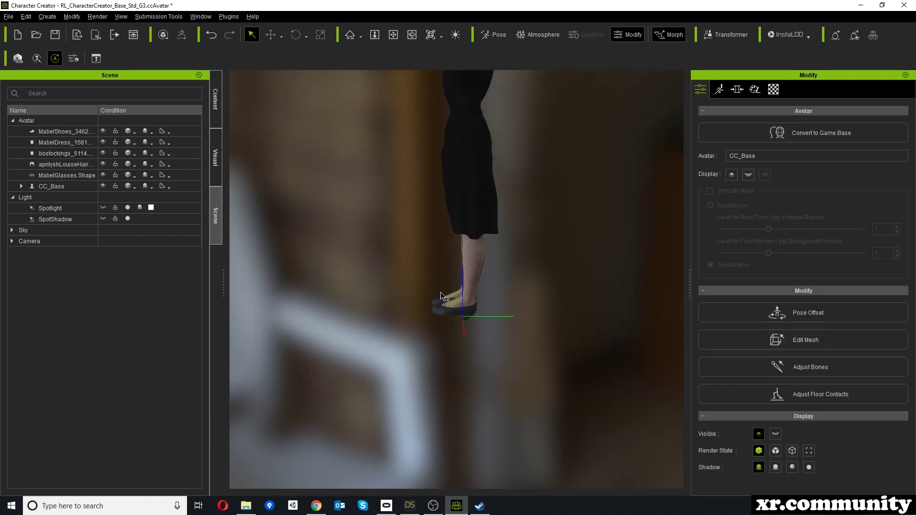
right_drag(460, 359, 452, 234)
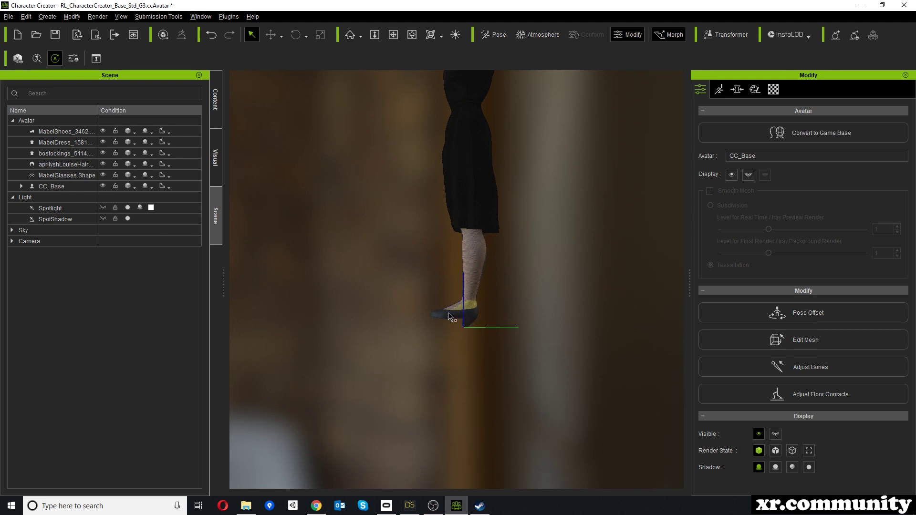
scroll(471, 317, up, 2)
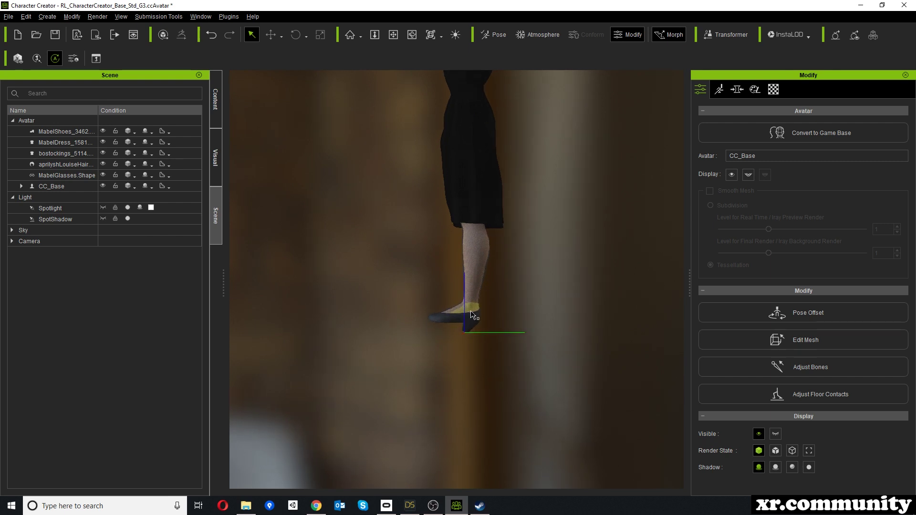
mouse_move(528, 280)
right_down()
mouse_move(500, 351)
mouse_move(522, 328)
mouse_move(517, 349)
mouse_move(524, 339)
mouse_move(522, 292)
right_up()
Open Edit Pose with Mirror enabled and rotate the right foot so that the toes point downward.
click(487, 248)
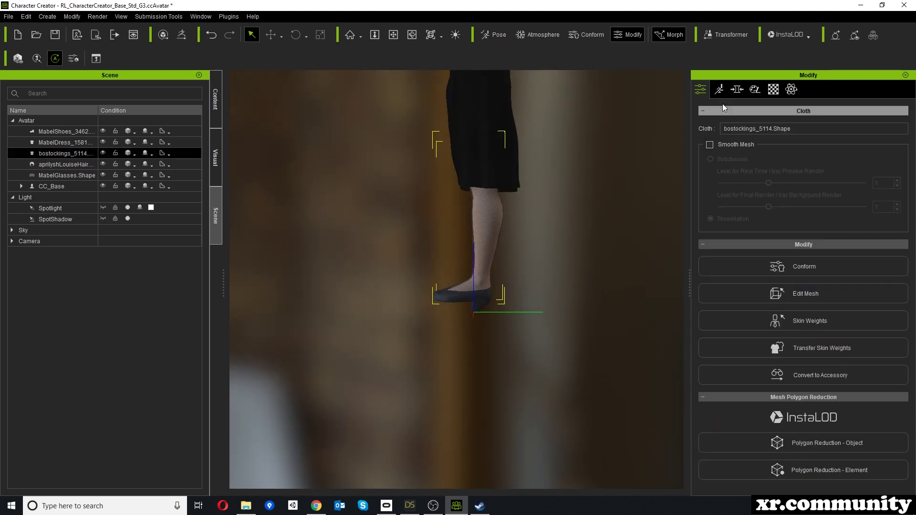
click(719, 90)
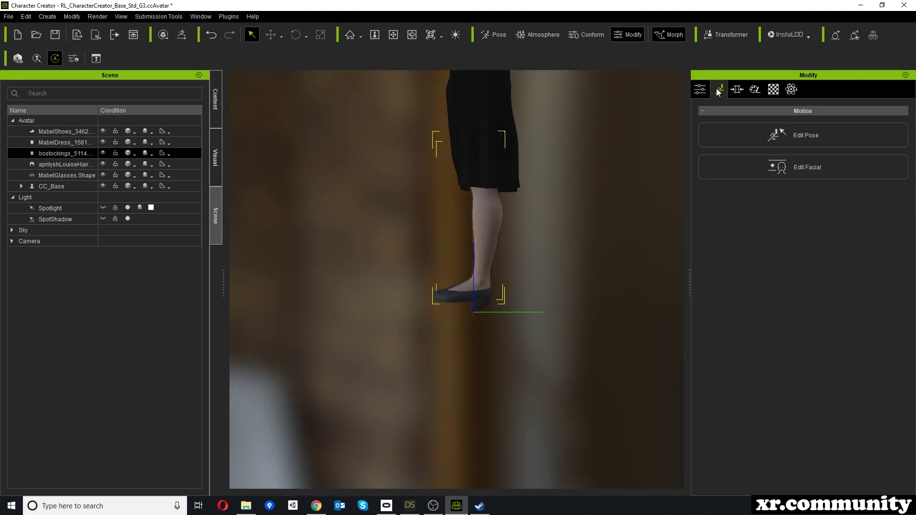
click(748, 135)
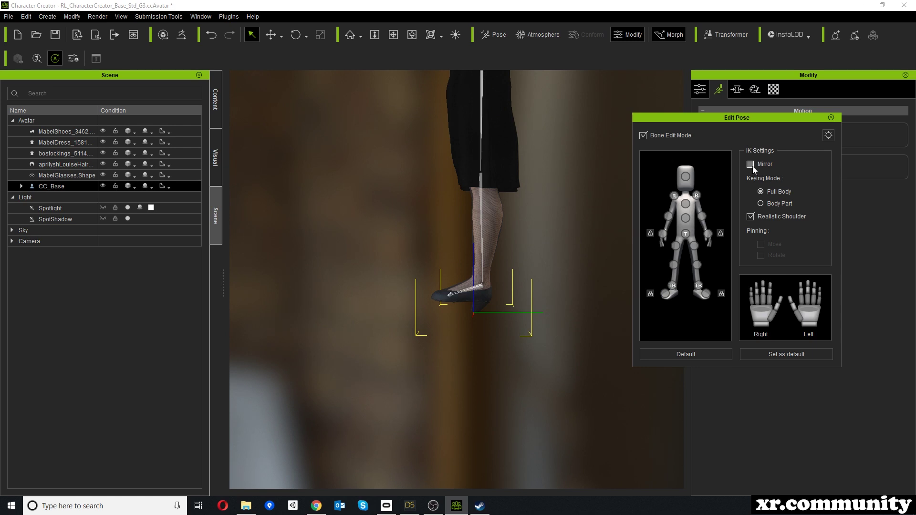
click(672, 287)
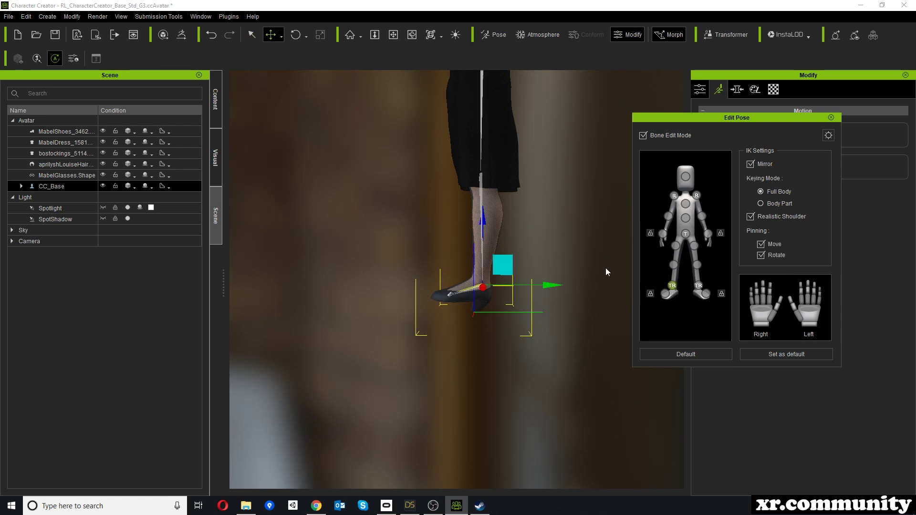
key(e)
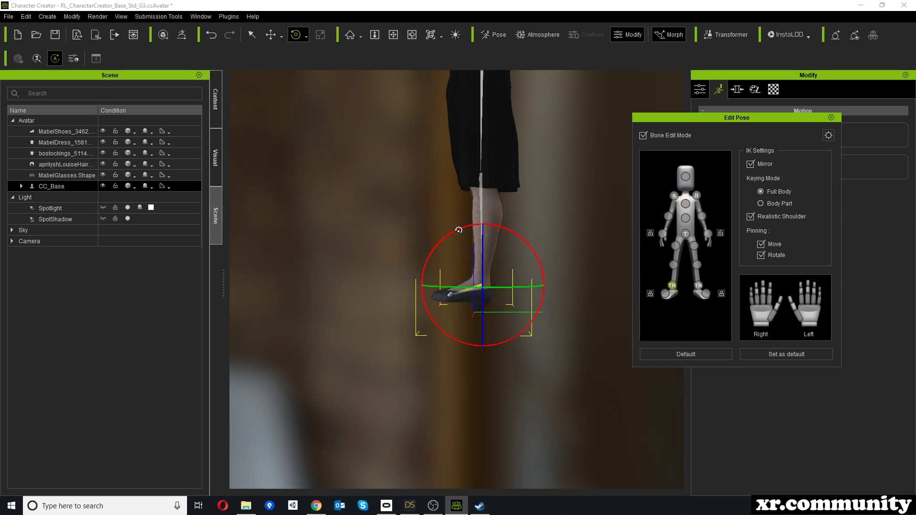
drag(459, 229, 475, 311)
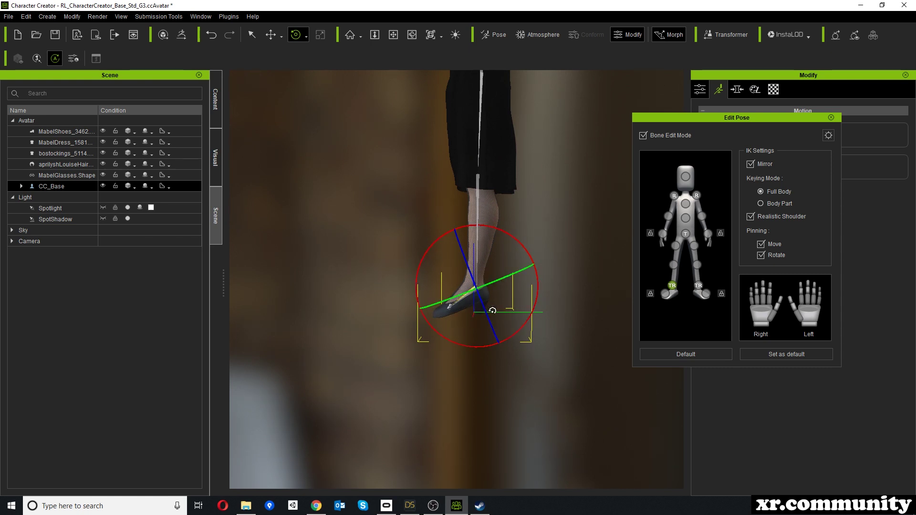
Rotate the right toe bone upward until the front of the shoe lies flat, with Mirror enabled.
click(665, 294)
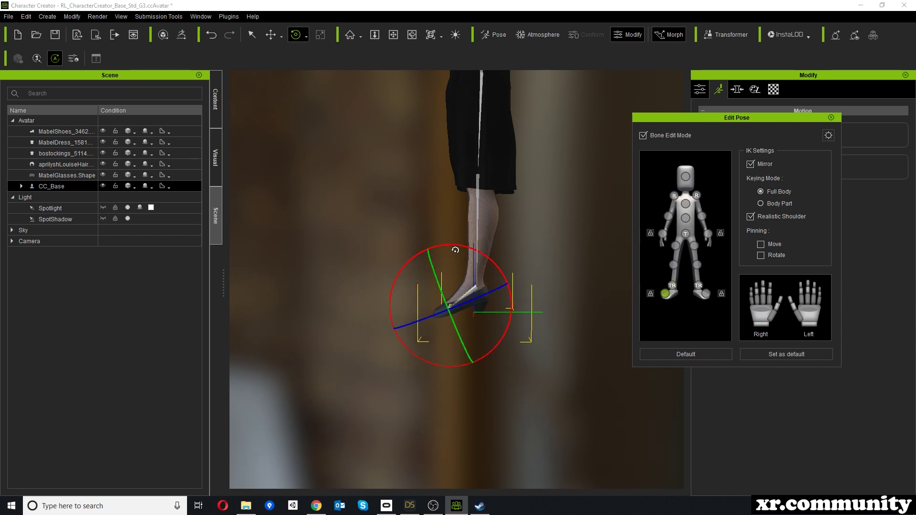
drag(447, 245, 457, 247)
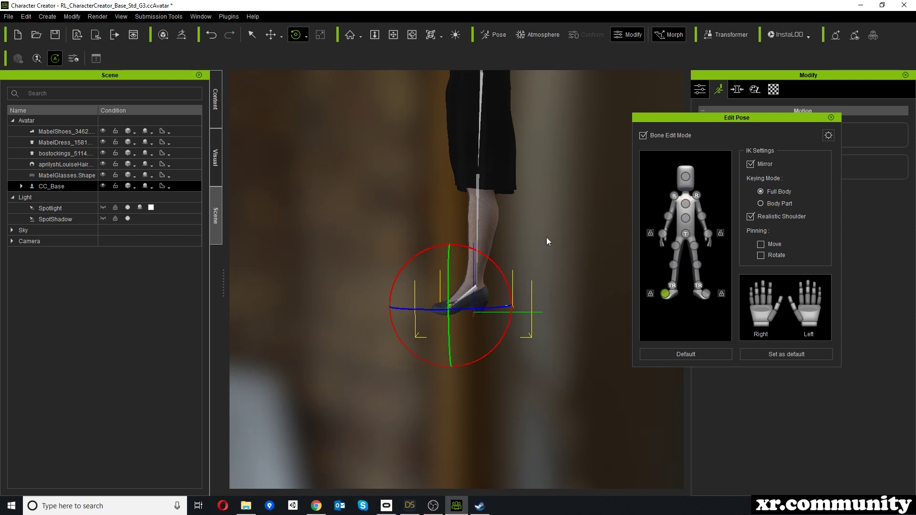
right_drag(541, 245, 538, 203)
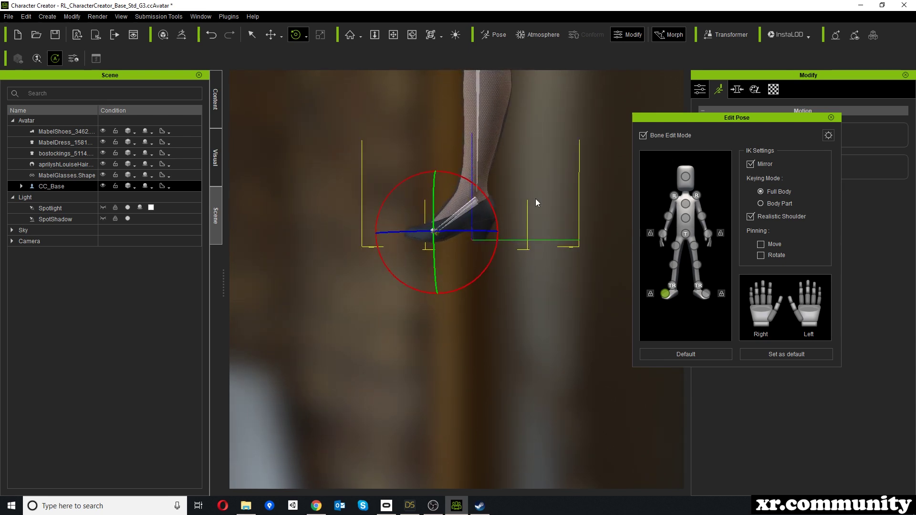
middle_drag(546, 180, 534, 217)
Rotate the right foot around its blue axis from a front view with Mirror enabled, and close Edit Pose.
right_drag(453, 376, 432, 352)
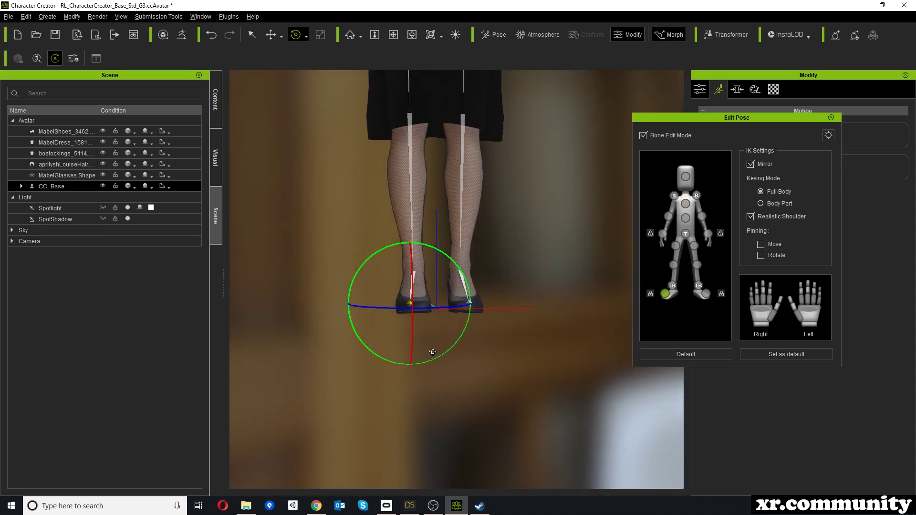
key(q)
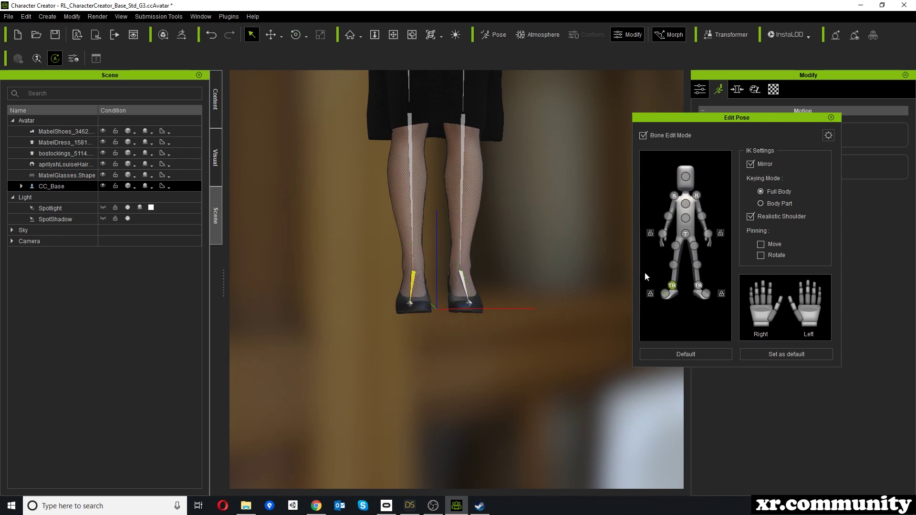
click(674, 286)
key(e)
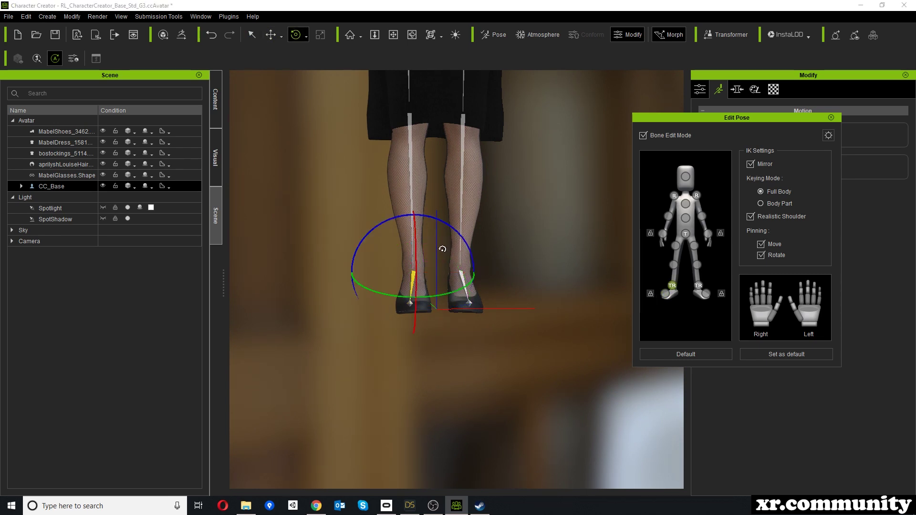
drag(446, 223, 521, 272)
right_drag(522, 272, 553, 300)
click(831, 117)
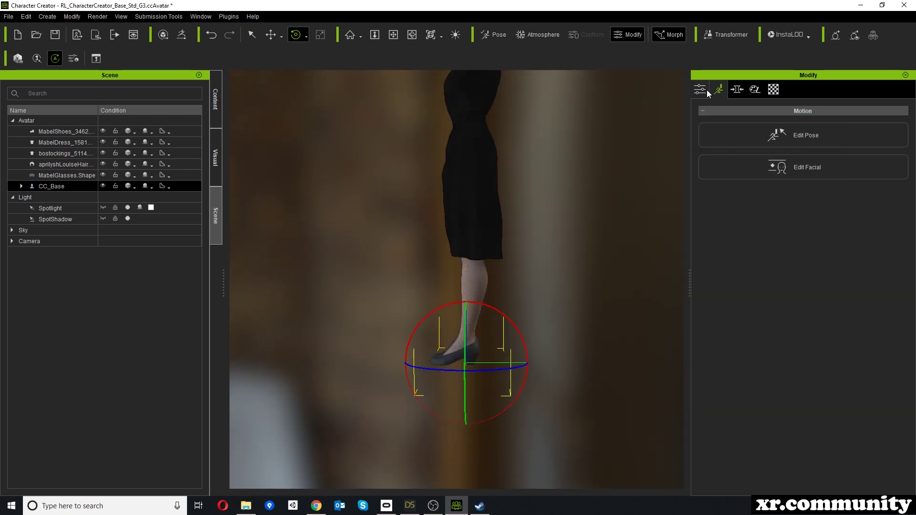
Use Adjust Floor Contacts to move the foot contact plane slightly upward at the shoes, and leave the floor contact setup.
click(706, 90)
scroll(788, 224, down, 3)
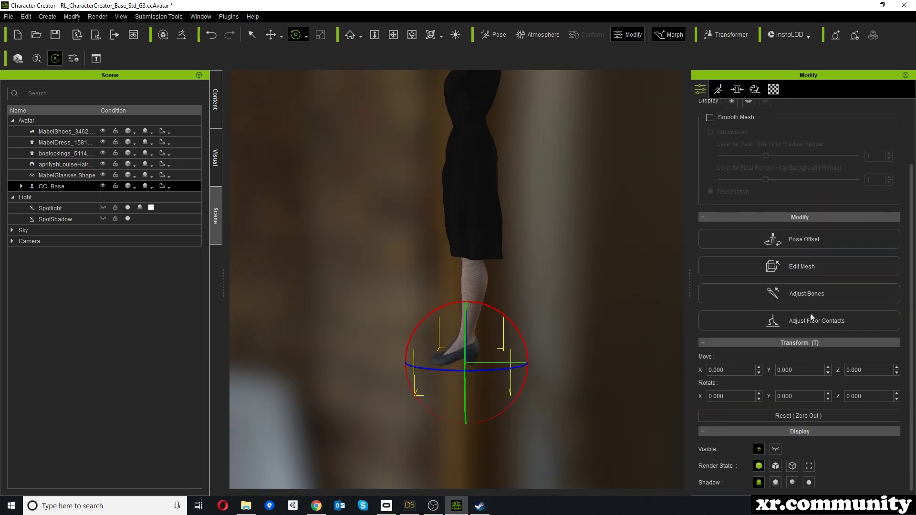
click(807, 321)
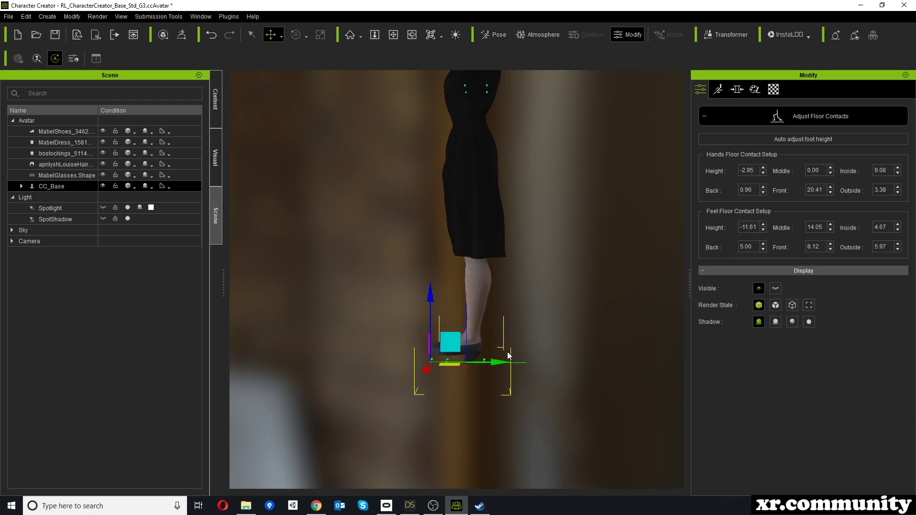
scroll(485, 367, up, 1)
middle_drag(583, 289, 577, 174)
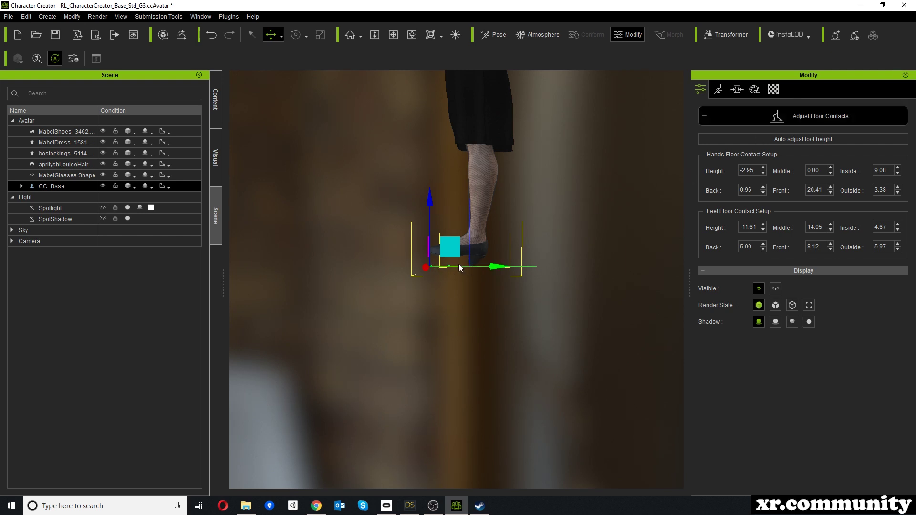
alt+drag(504, 311, 467, 266)
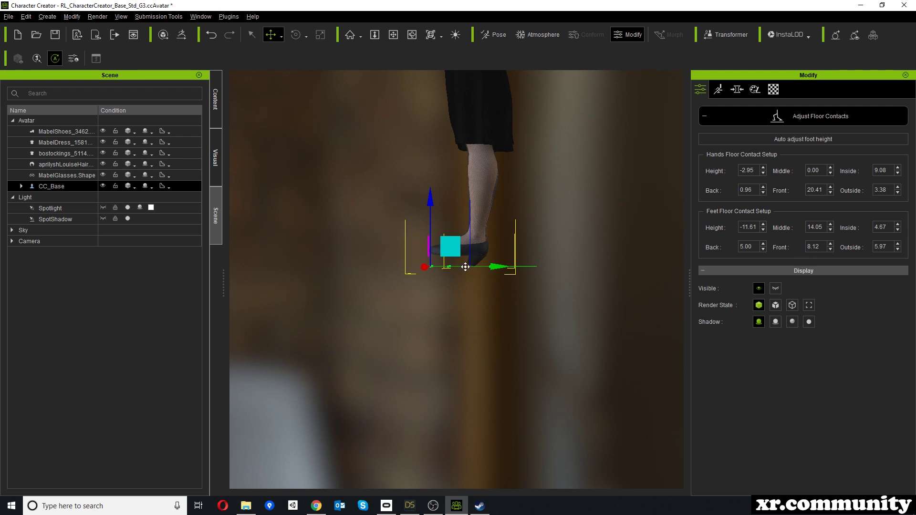
drag(430, 201, 430, 197)
click(799, 113)
right_drag(596, 255, 480, 282)
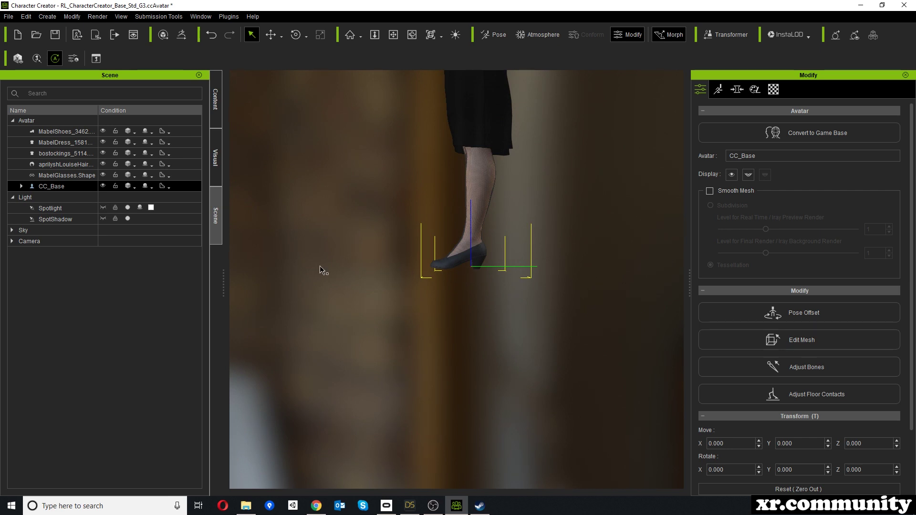
Save the full avatar's current pose as "Pose" in the custom MotionPlus library.
click(216, 101)
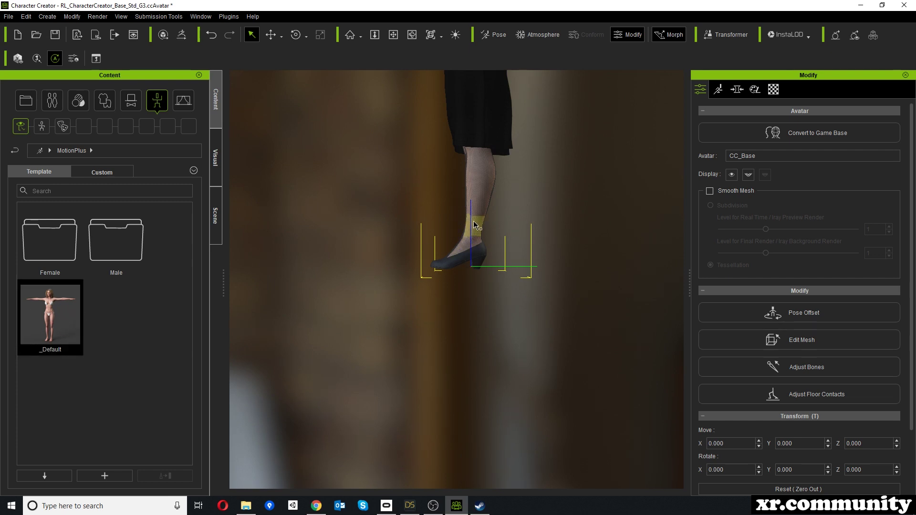
click(107, 171)
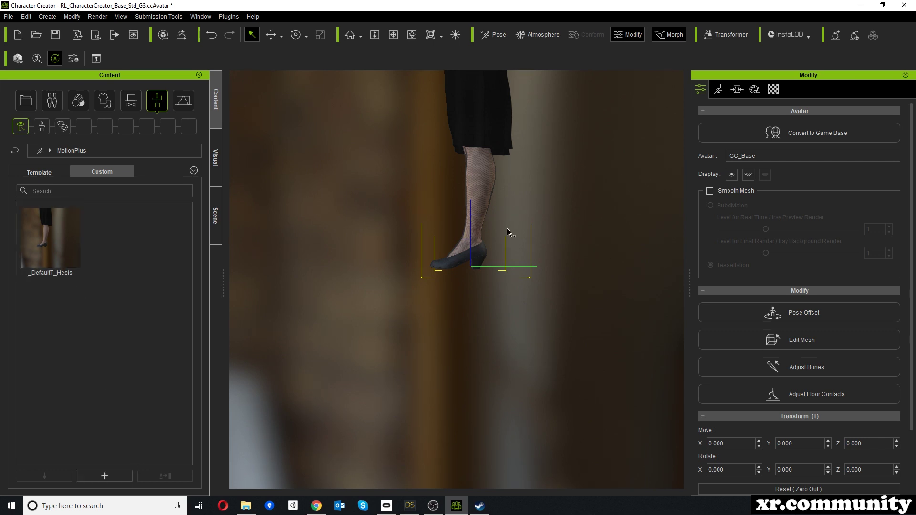
scroll(530, 138, down, 4)
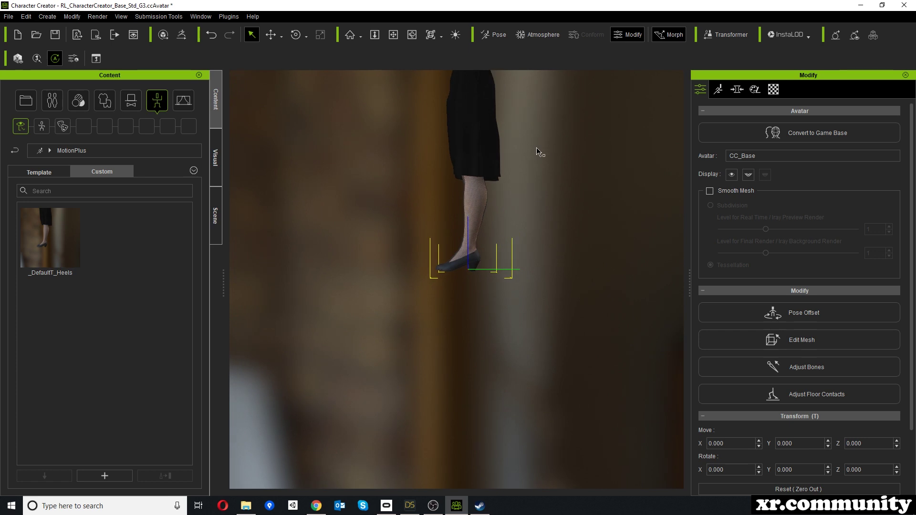
middle_drag(537, 151, 542, 214)
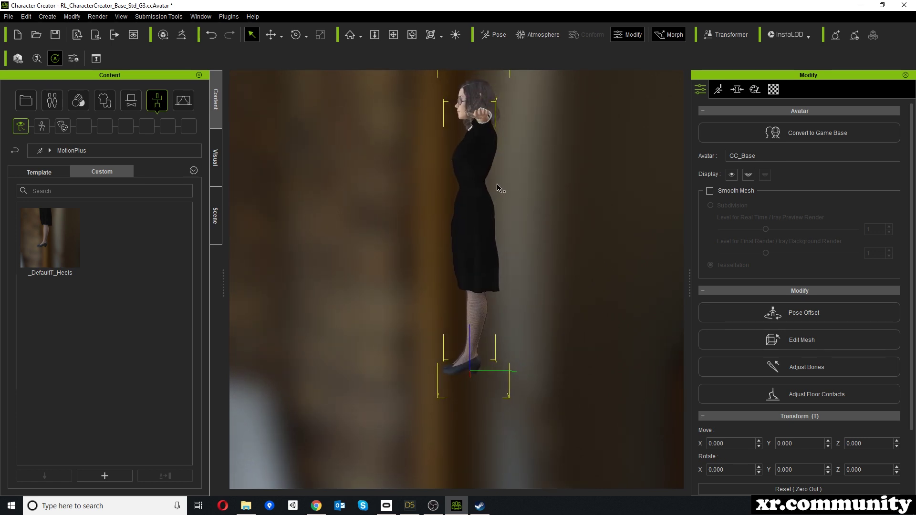
click(103, 477)
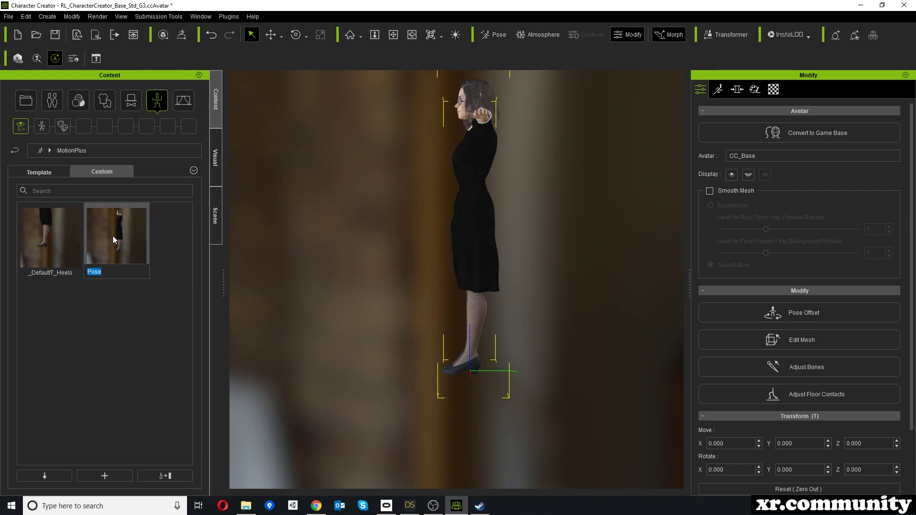
key(Return)
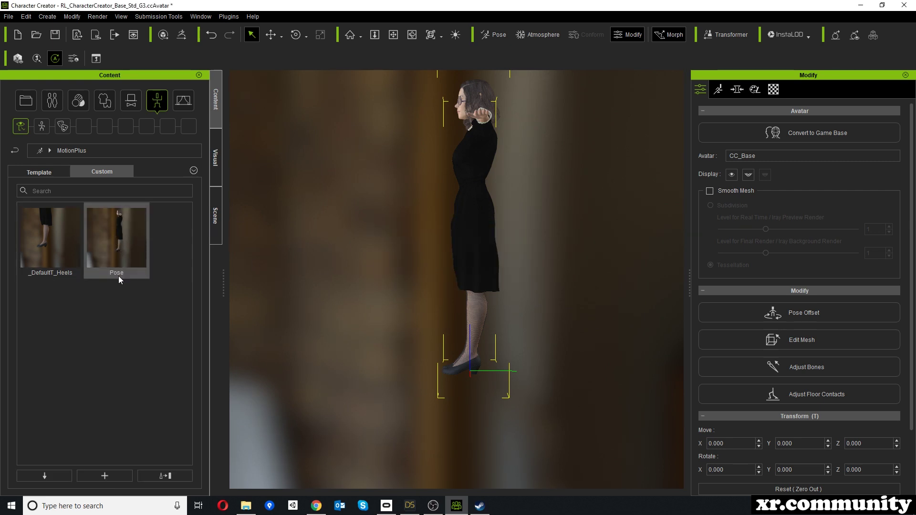
Delete the saved "Pose" item from the custom MotionPlus library.
right_click(121, 248)
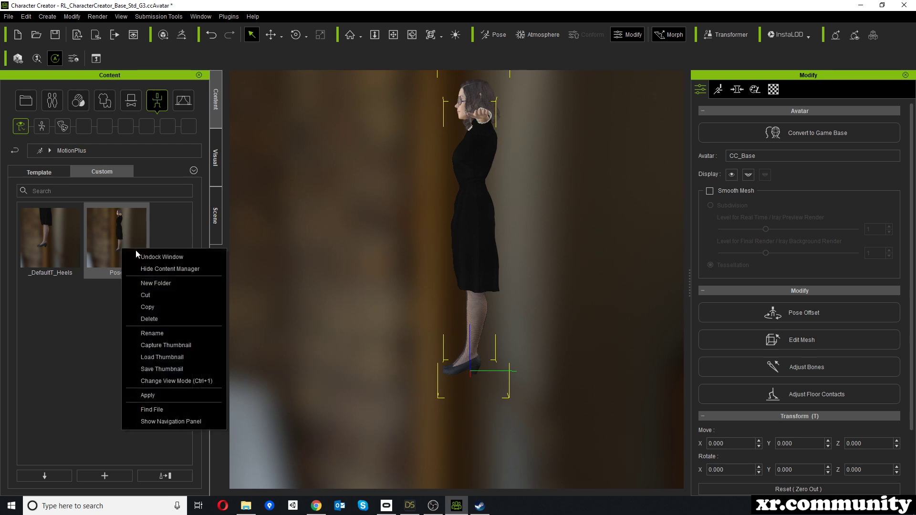
click(144, 320)
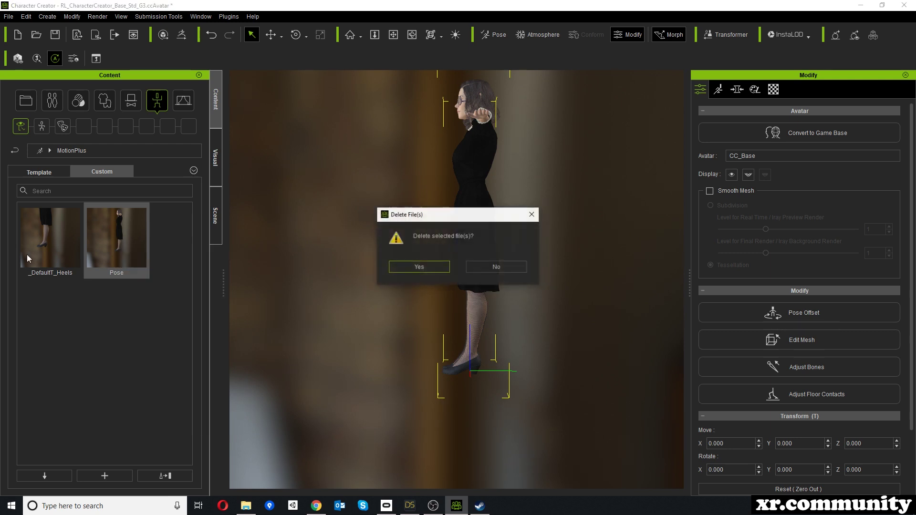
click(431, 270)
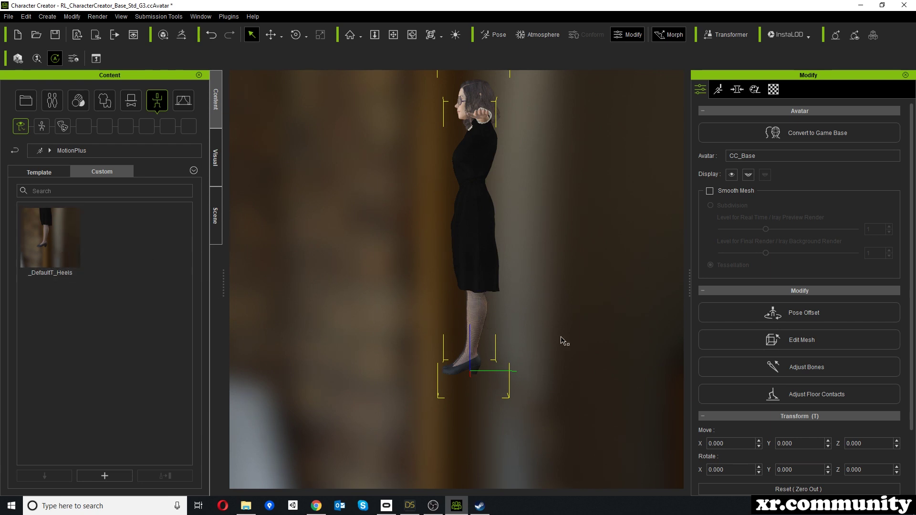
Examine the stockings and heeled shoes closely from behind for skin poking through.
right_drag(449, 333, 343, 263)
right_drag(301, 297, 374, 310)
scroll(540, 345, up, 4)
right_drag(541, 344, 450, 217)
scroll(520, 241, up, 2)
scroll(496, 275, up, 2)
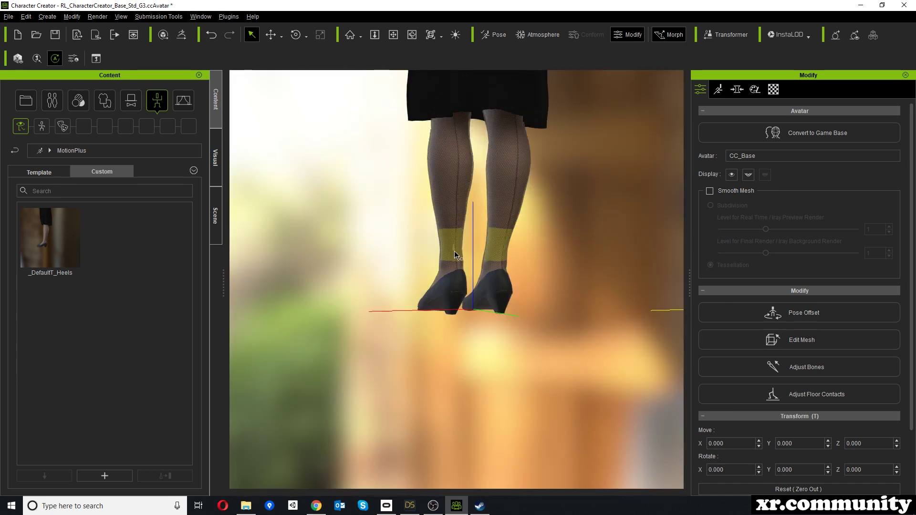
scroll(454, 255, up, 5)
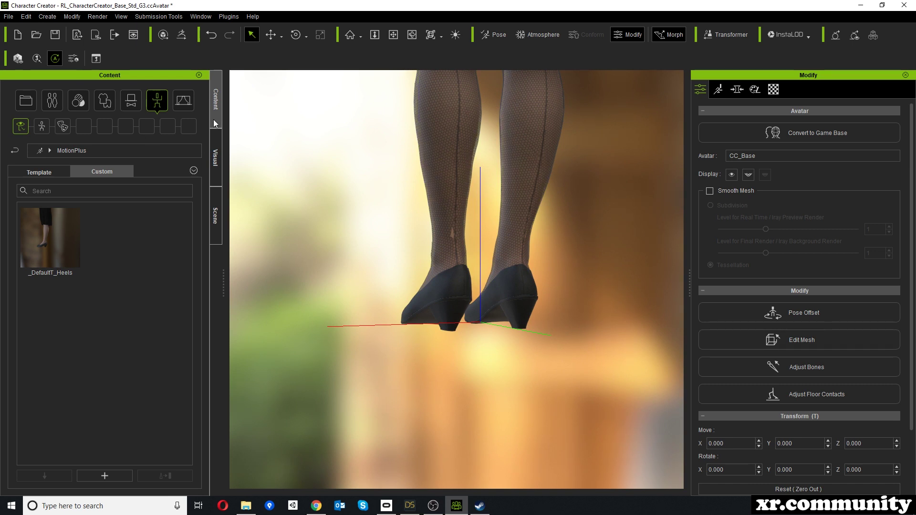
Sculpt the bostockings mesh outward over the skin poking through above the ankle, using intensity 0.09 and radius 20, and leave mesh editing.
click(215, 213)
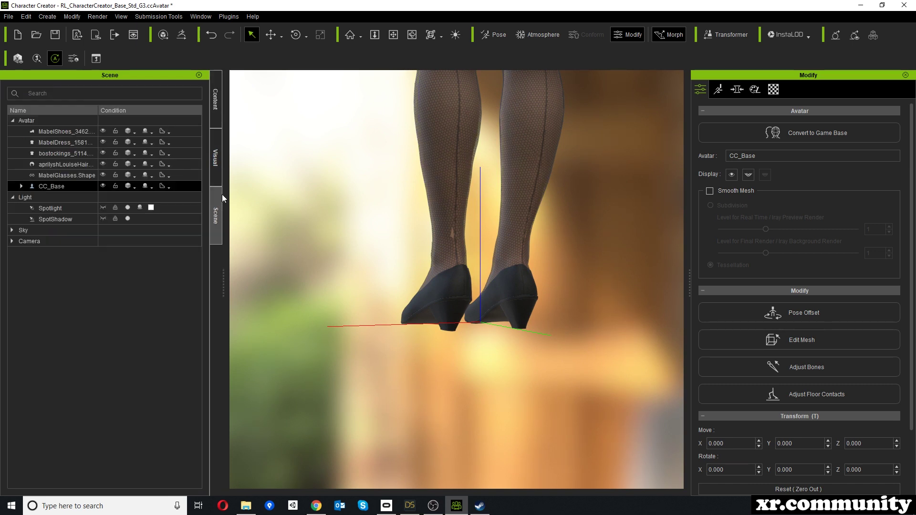
click(56, 153)
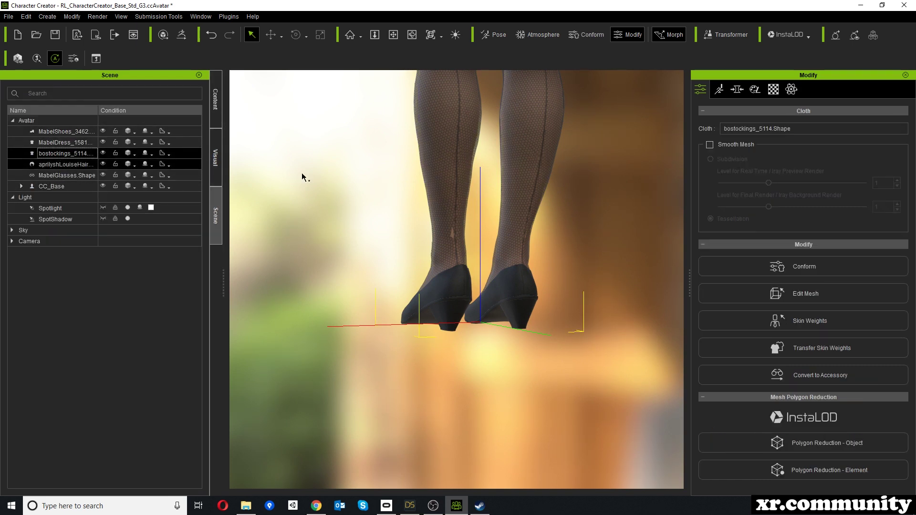
click(797, 295)
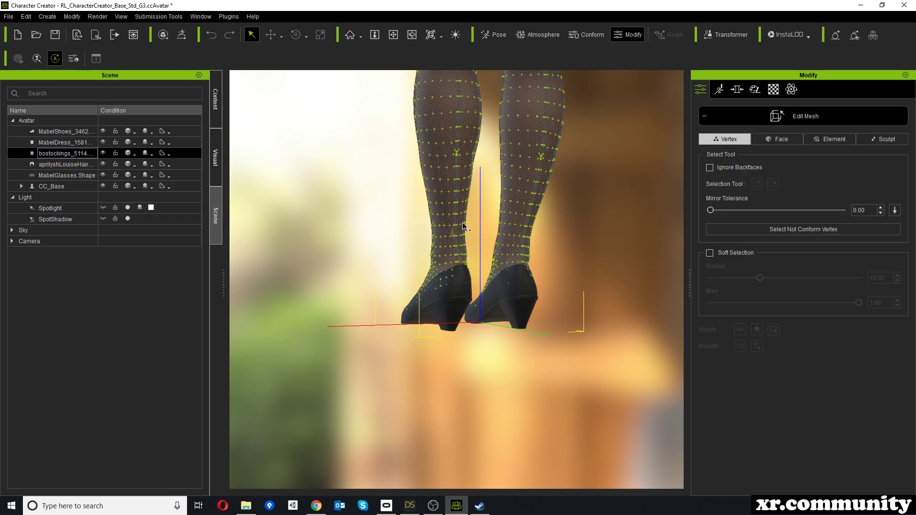
click(897, 141)
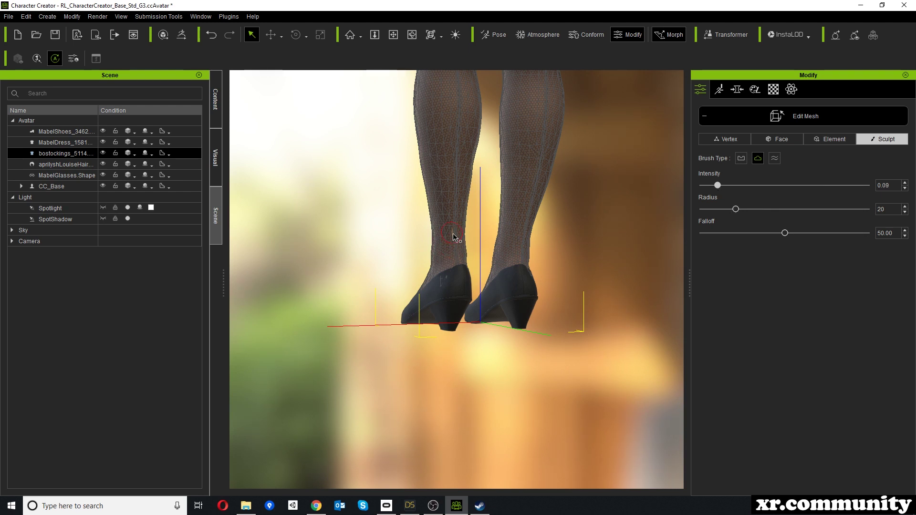
right_drag(604, 243, 517, 245)
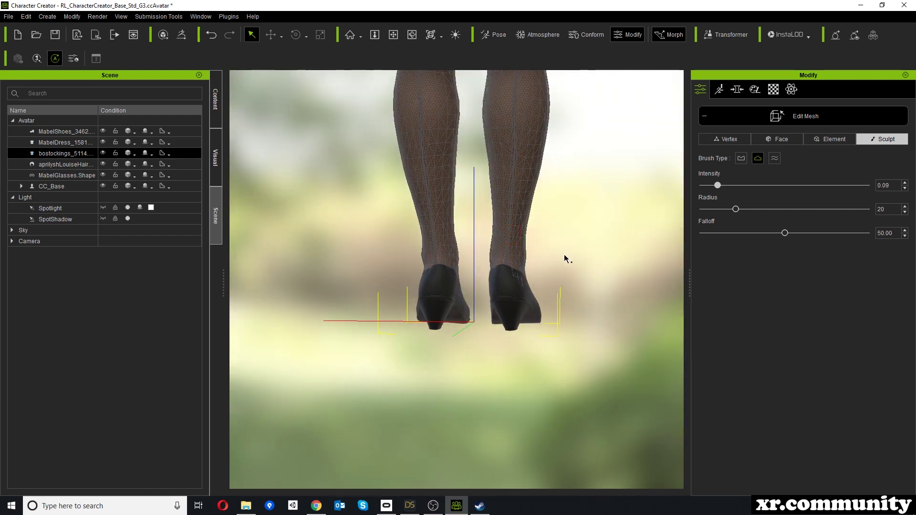
right_drag(566, 254, 506, 203)
scroll(511, 206, down, 2)
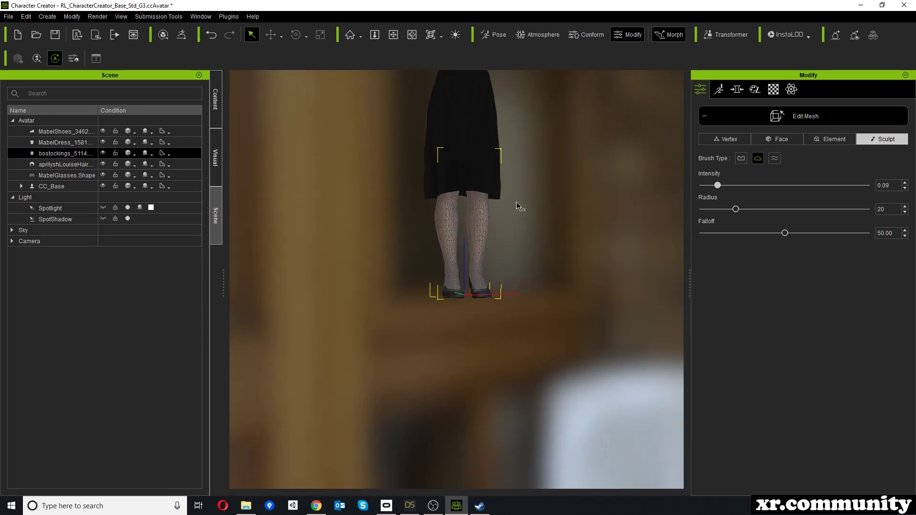
scroll(432, 288, up, 3)
right_drag(458, 351, 574, 310)
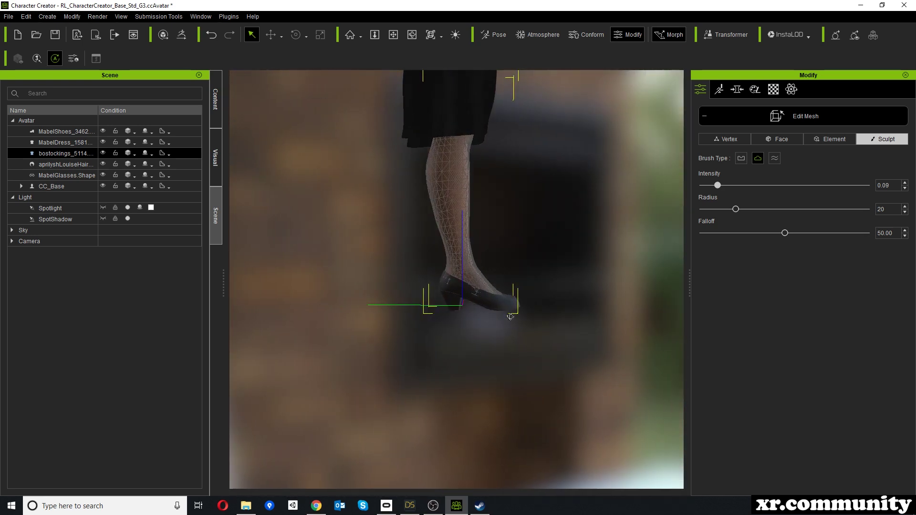
click(782, 121)
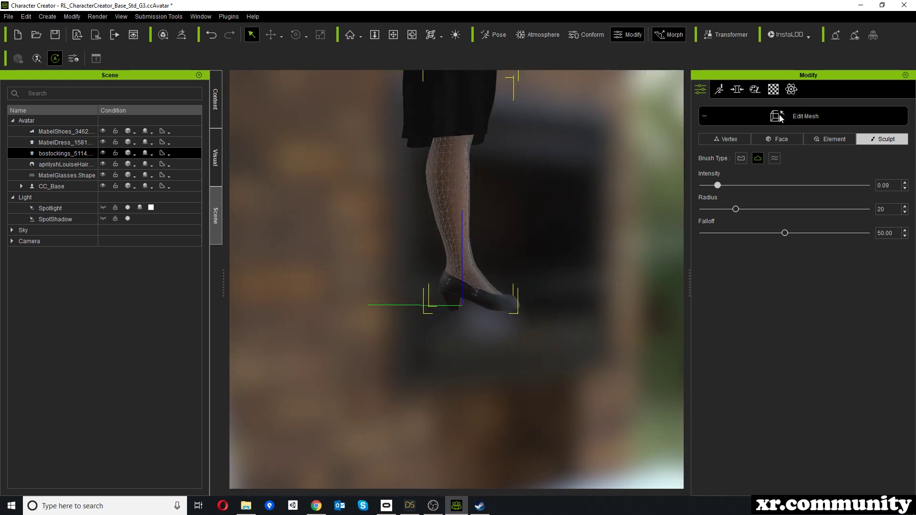
Select the shoes, examine their fit and the full avatar from several sides with the Conform settings open, and close those settings.
click(485, 304)
right_drag(525, 315, 451, 367)
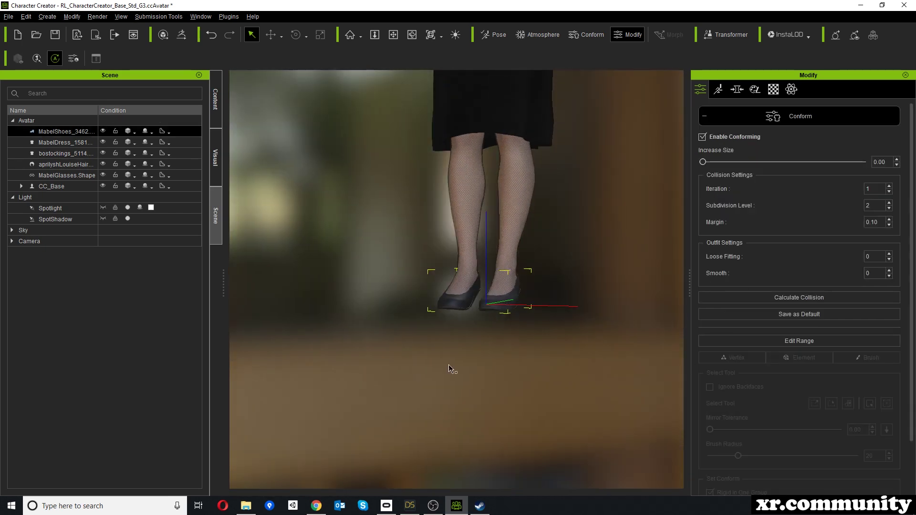
right_drag(452, 370, 458, 320)
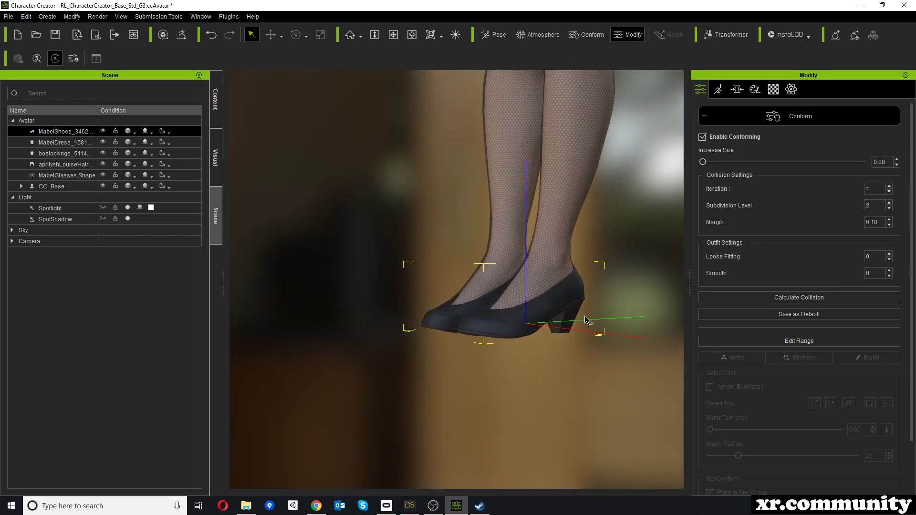
scroll(444, 327, up, 3)
scroll(522, 312, down, 5)
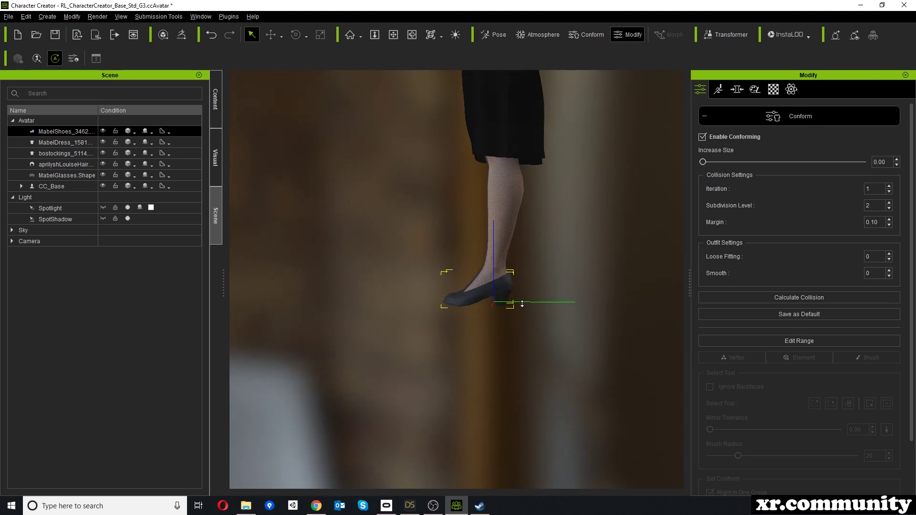
middle_drag(544, 174, 530, 263)
right_drag(322, 301, 549, 295)
scroll(417, 310, down, 2)
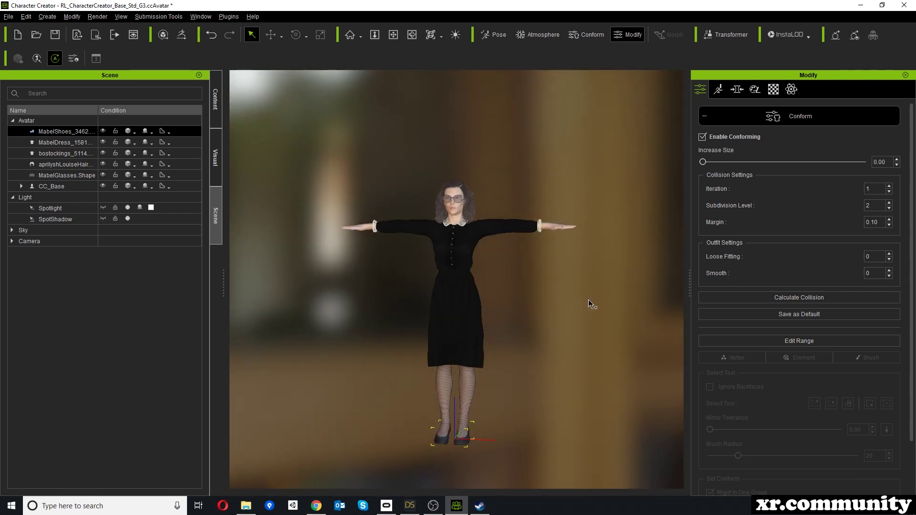
click(807, 116)
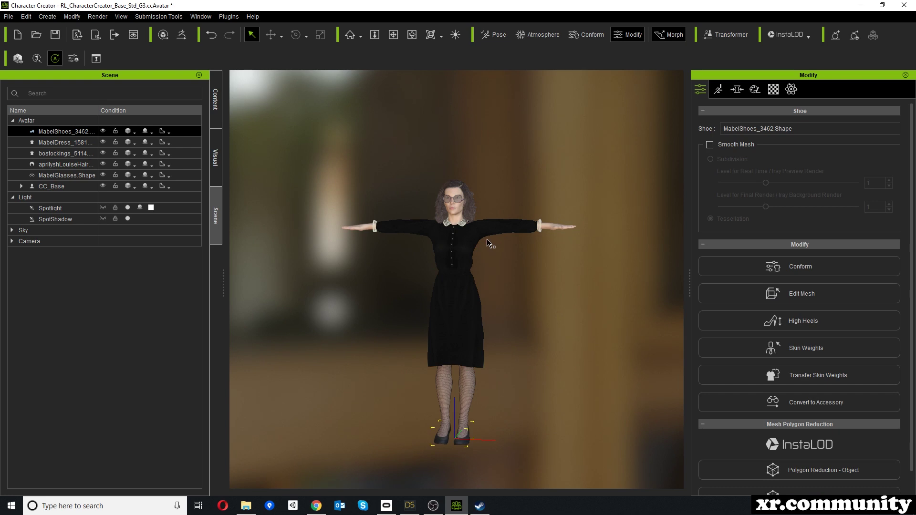
Apply the Look Up pose from the female MotionPlus template poses to the avatar.
right_drag(544, 302, 306, 296)
click(217, 96)
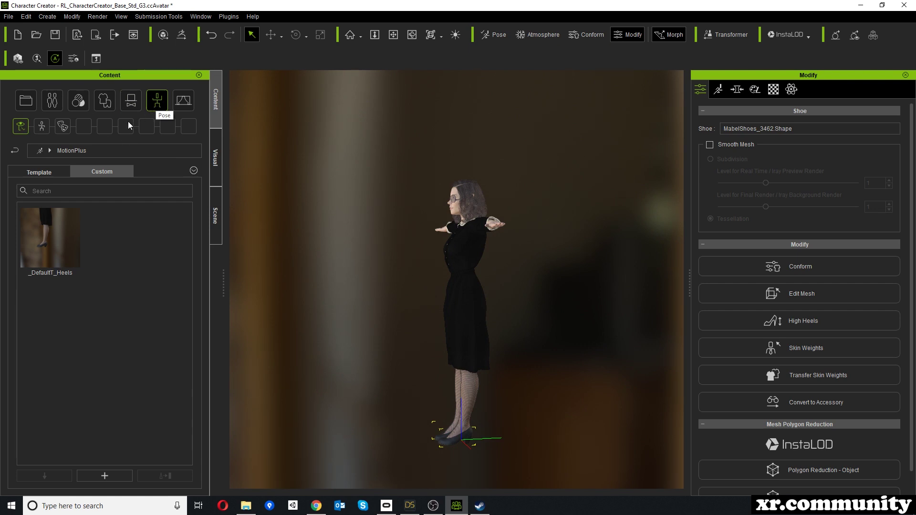
click(47, 174)
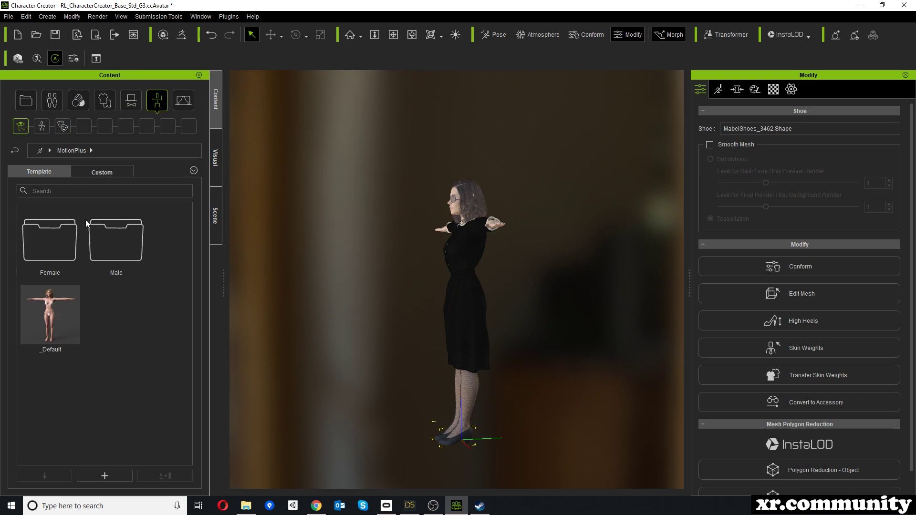
double_click(48, 241)
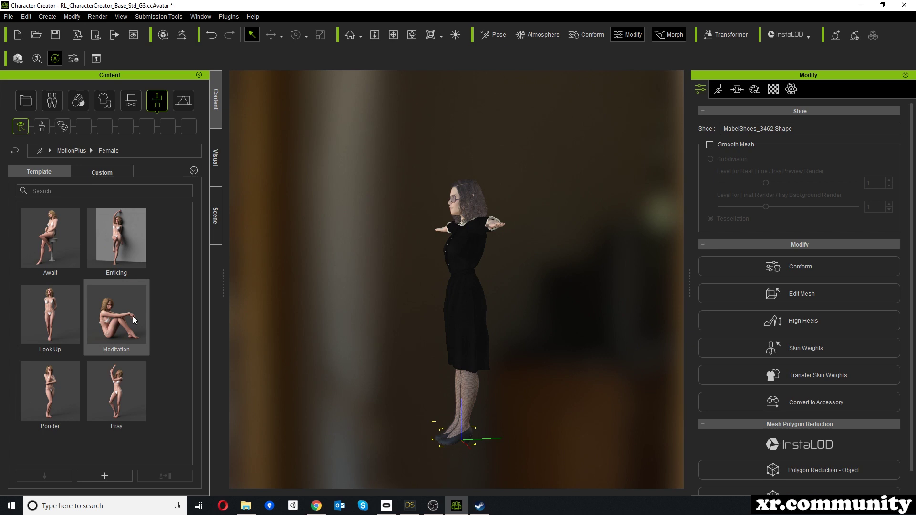
double_click(55, 319)
Examine the posed avatar's stockings, shoes, dress shoulders and armpits from behind, the sides and the front for skin poking through.
right_drag(361, 302, 497, 449)
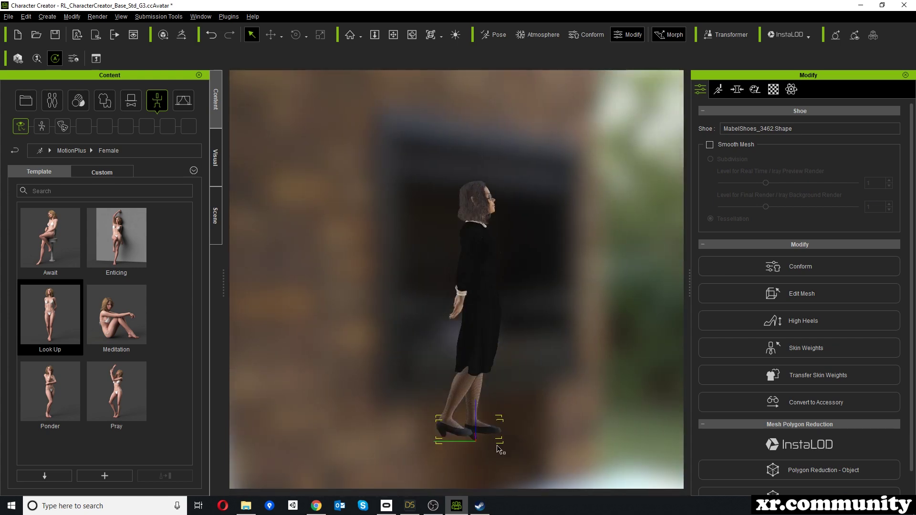
right_drag(548, 425, 514, 415)
right_drag(487, 448, 457, 418)
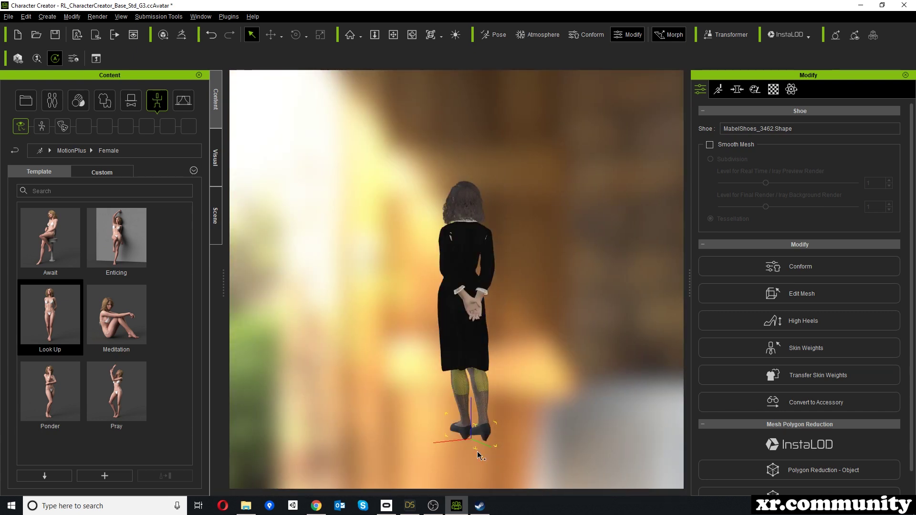
scroll(472, 430, up, 2)
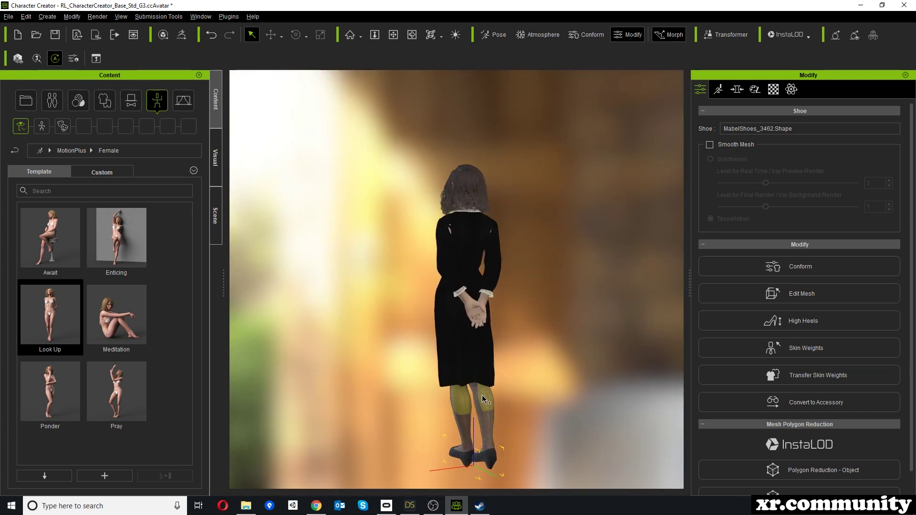
scroll(461, 218, up, 1)
right_drag(461, 218, 502, 211)
right_drag(448, 223, 472, 229)
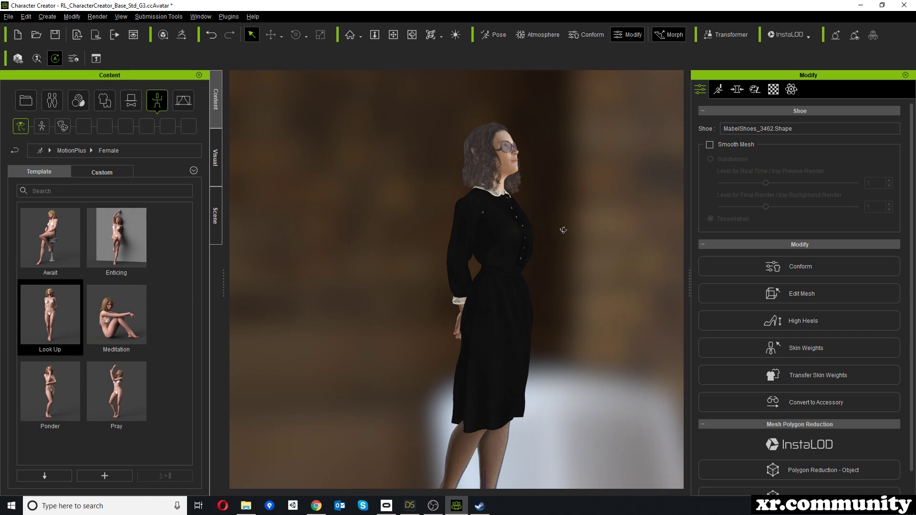
right_drag(563, 230, 455, 241)
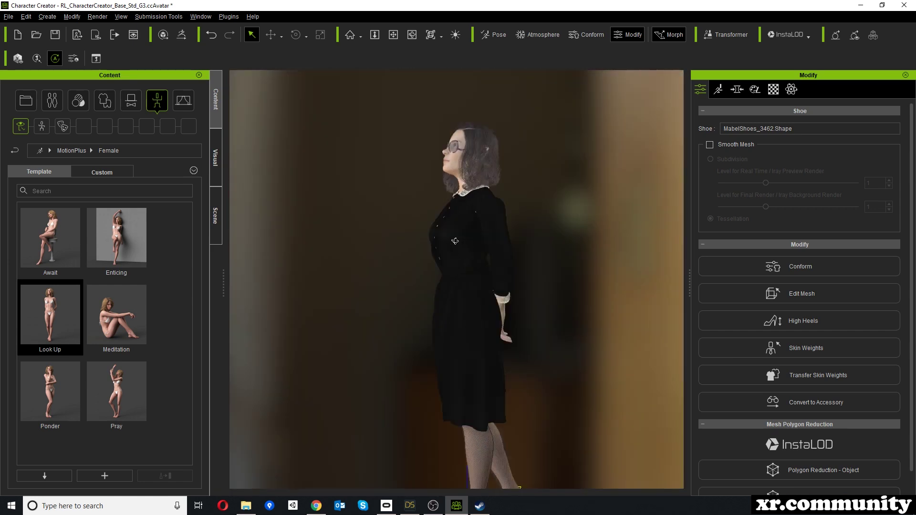
scroll(490, 286, up, 5)
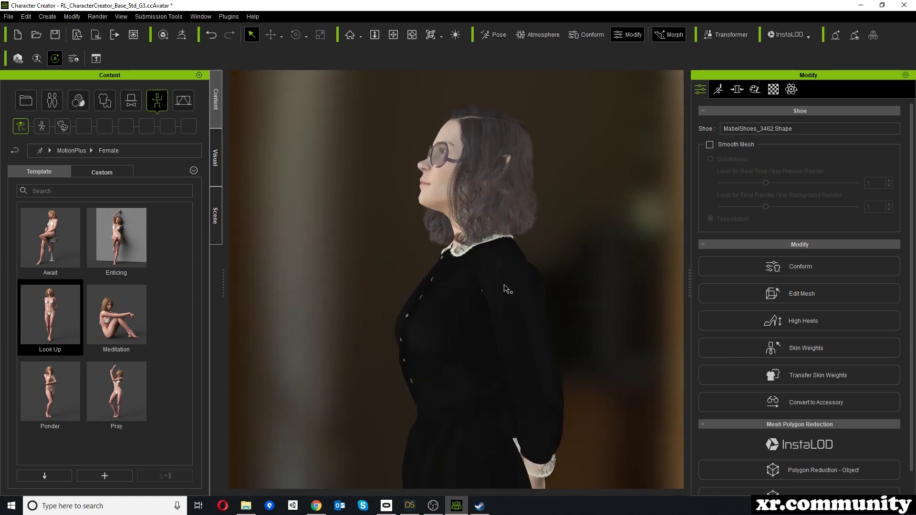
mouse_move(590, 272)
right_down()
mouse_move(573, 317)
mouse_move(644, 311)
mouse_move(599, 274)
right_up()
scroll(592, 272, up, 3)
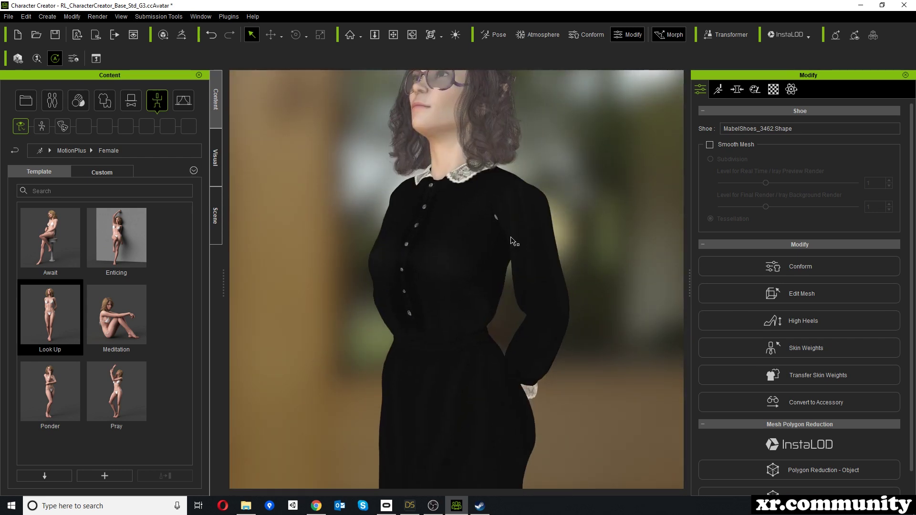
scroll(512, 241, down, 2)
Open Skin Weights painting for the dress and display the CC_Base_L_UpperarmTwist01 bone's weights around the left shoulder.
click(456, 247)
click(810, 321)
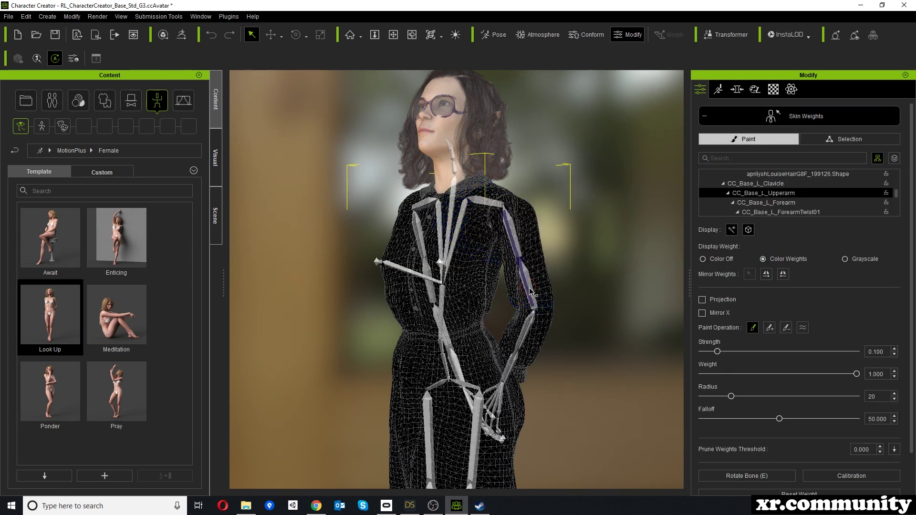
click(515, 239)
right_drag(473, 264, 513, 325)
right_drag(361, 328, 520, 365)
mouse_move(568, 337)
right_down()
mouse_move(465, 266)
mouse_move(553, 195)
right_up()
scroll(568, 181, up, 5)
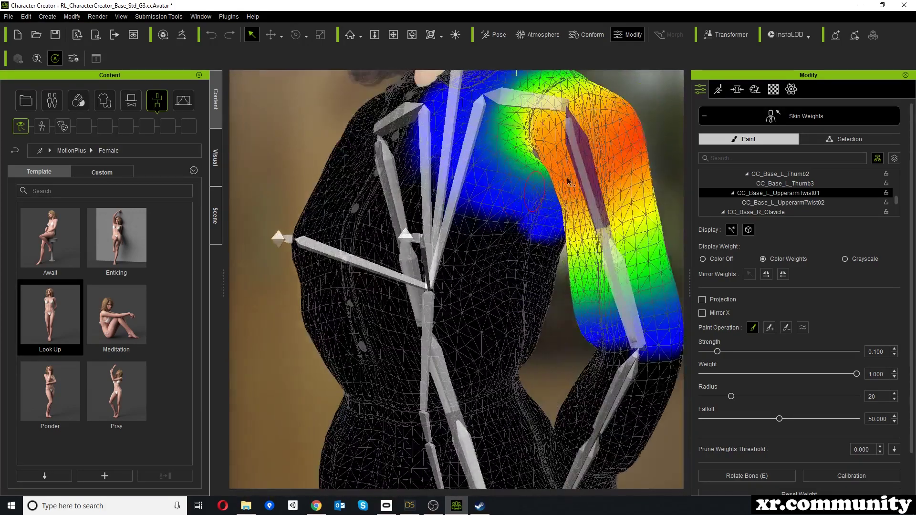
right_drag(519, 161, 515, 181)
middle_drag(516, 181, 472, 242)
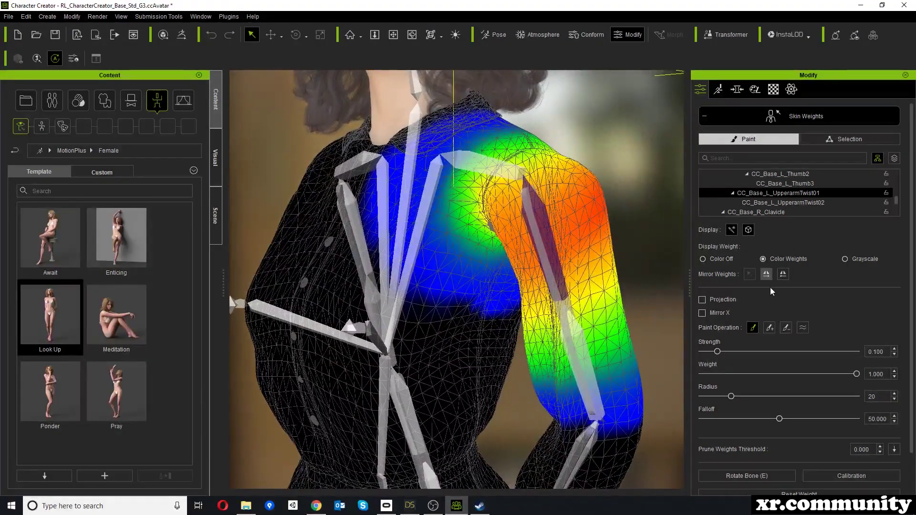
Smooth the dress's left upper-arm weights at the front of the armpit with strength 0.100, radius 20 and falloff 50.
click(802, 327)
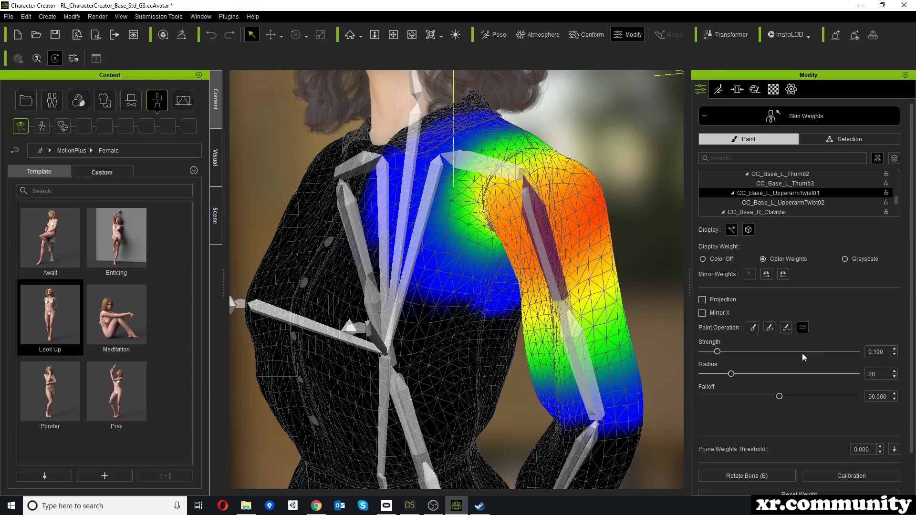
mouse_move(515, 220)
mouse_down()
mouse_move(492, 220)
mouse_move(482, 200)
mouse_move(491, 210)
mouse_move(553, 213)
mouse_up()
mouse_move(553, 213)
right_down()
mouse_move(346, 210)
mouse_move(476, 199)
mouse_move(463, 242)
right_up()
Add left upper-arm weight to the dress at the back of the armpit with strength 0.030, weight 1.000 and radius 20.
scroll(463, 242, up, 3)
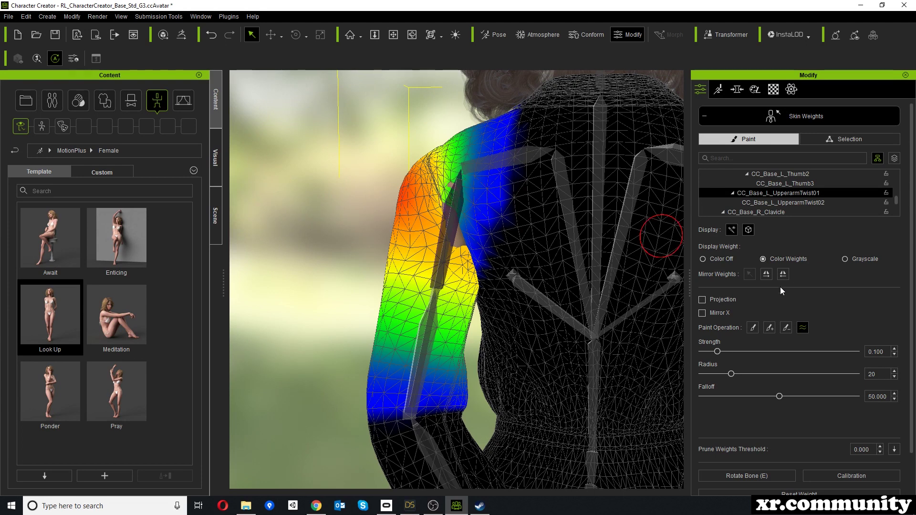
click(786, 328)
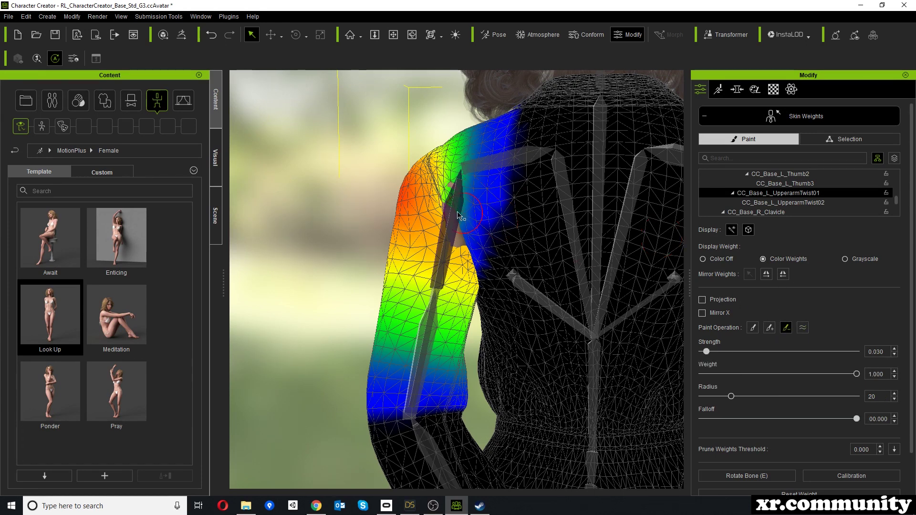
click(769, 327)
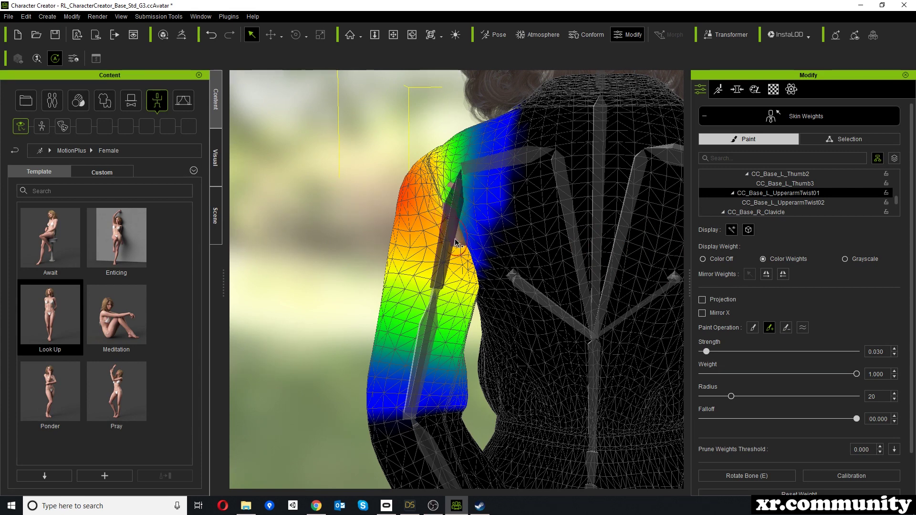
drag(457, 234, 462, 242)
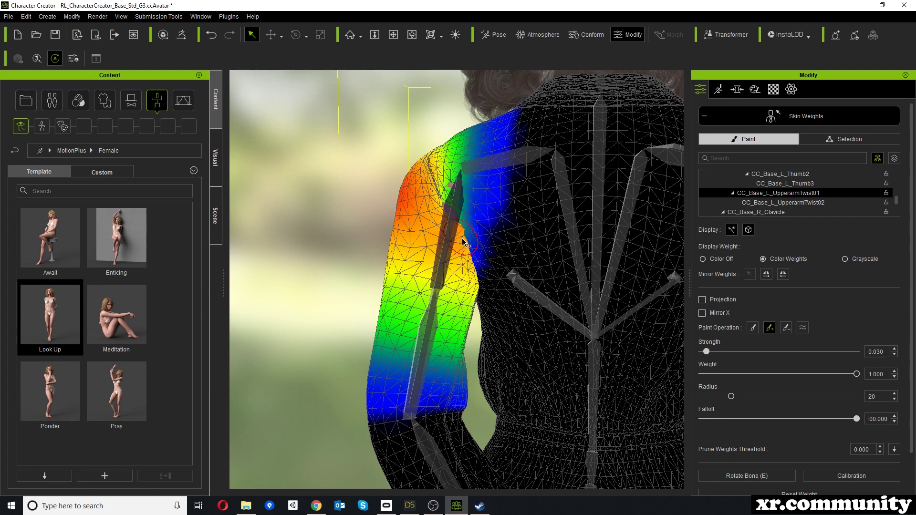
mouse_move(453, 205)
right_down()
mouse_move(477, 188)
mouse_move(561, 209)
mouse_move(553, 221)
mouse_move(654, 252)
right_up()
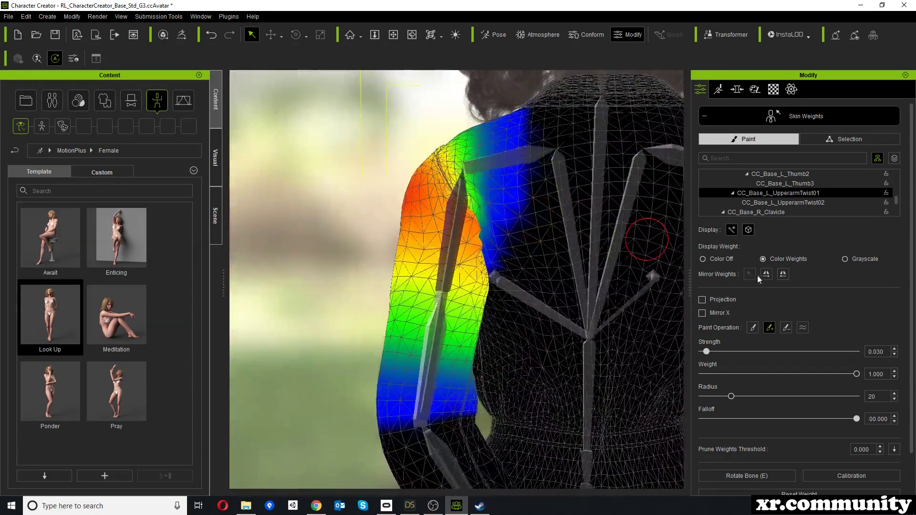
Touch up the dress weights at the back of the left armpit by smoothing at strength 0.010 and adding weight at strength 0.030.
click(803, 328)
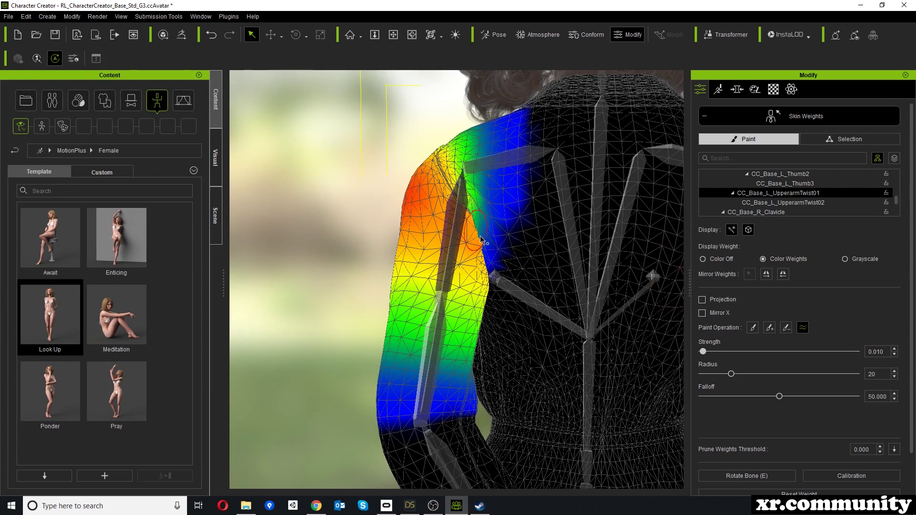
click(769, 328)
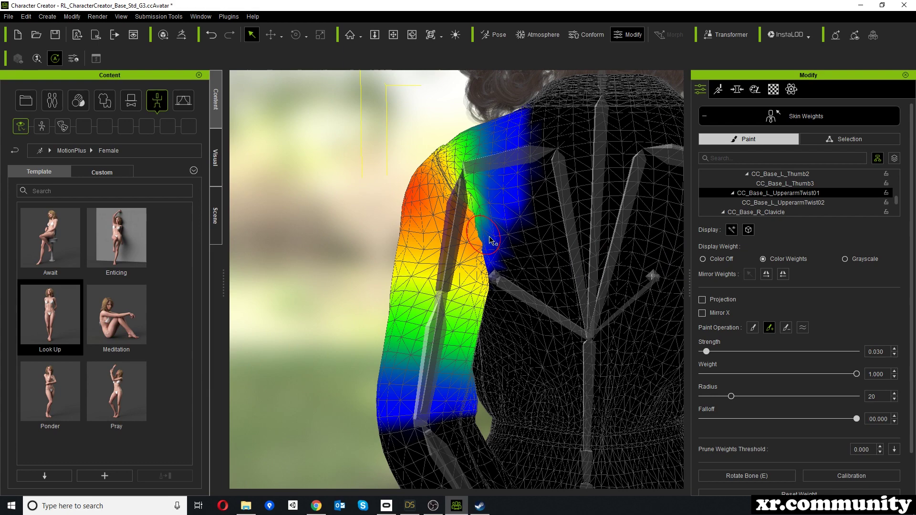
scroll(594, 239, down, 4)
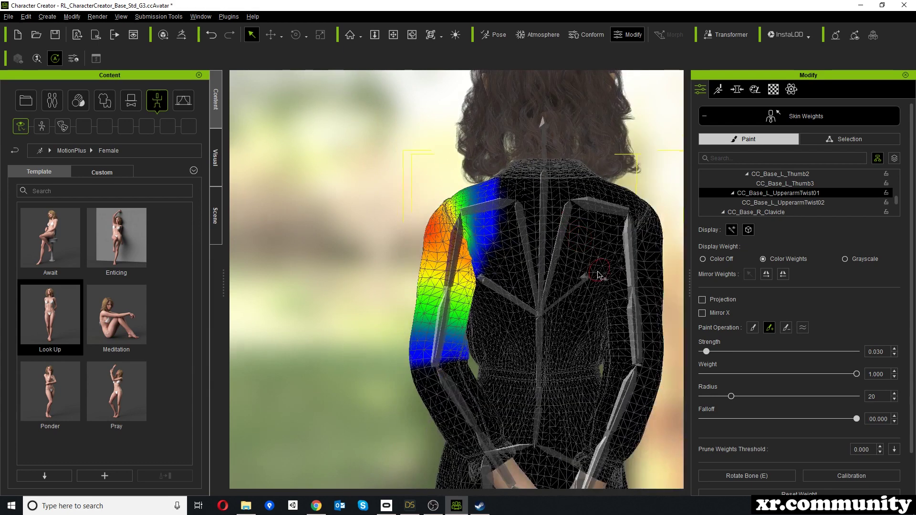
Display the CC_Base_R_UpperarmTwist01 bone's weights on the dress around the back of the right shoulder.
middle_drag(601, 275, 503, 264)
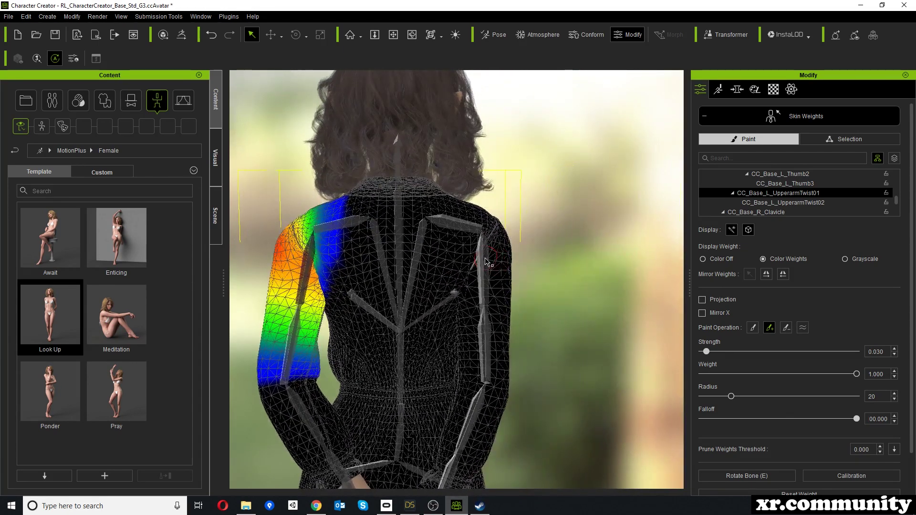
click(485, 261)
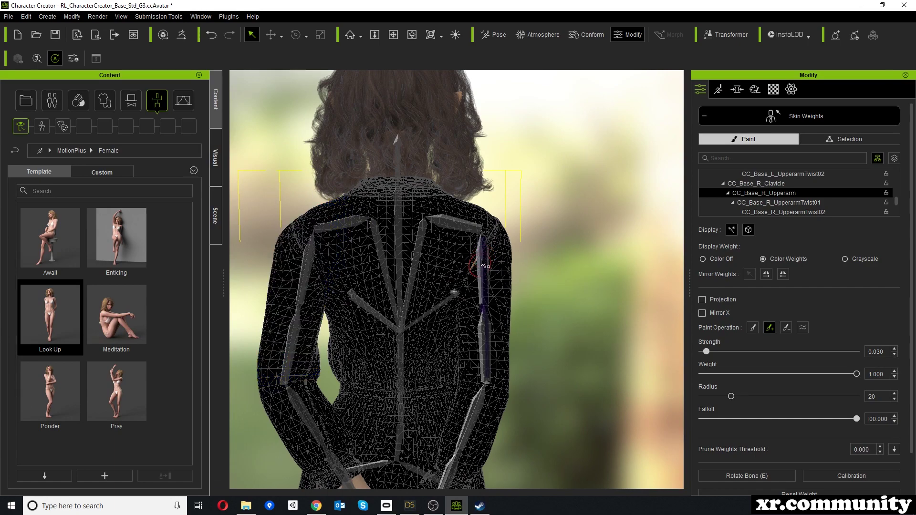
click(485, 261)
scroll(489, 259, up, 5)
right_drag(492, 256, 459, 172)
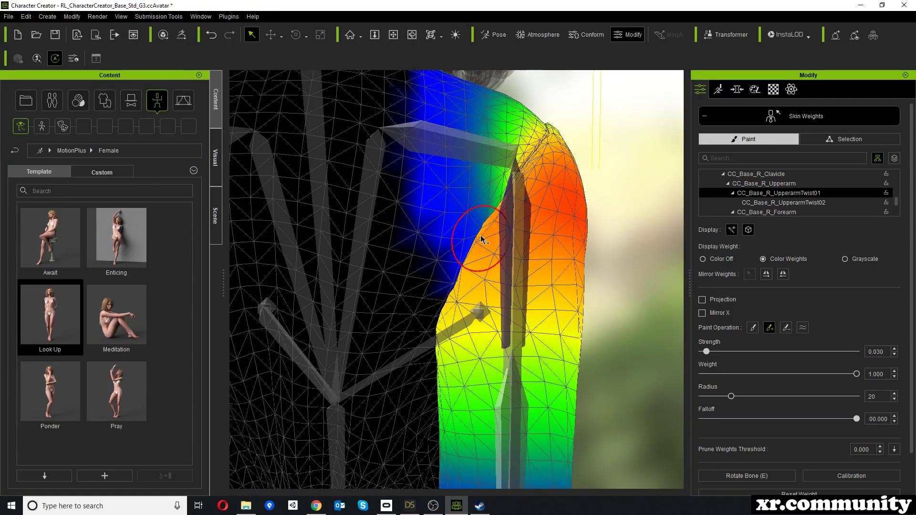
Add right upper-arm weight to the dress at the front of the armpit with strength 0.030, and smooth it with strength 0.010, radius 20.
mouse_move(601, 198)
right_down()
mouse_move(524, 211)
mouse_move(520, 188)
right_up()
scroll(521, 187, down, 5)
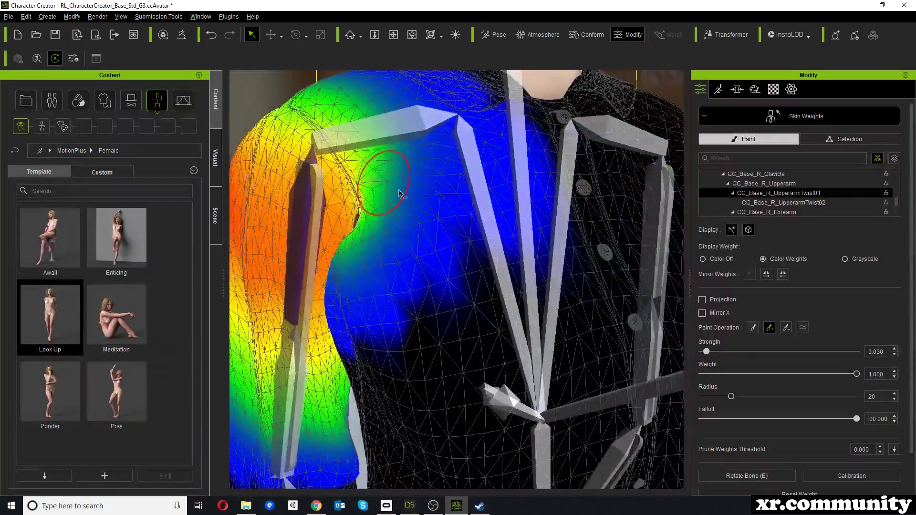
scroll(394, 209, down, 3)
scroll(408, 259, up, 2)
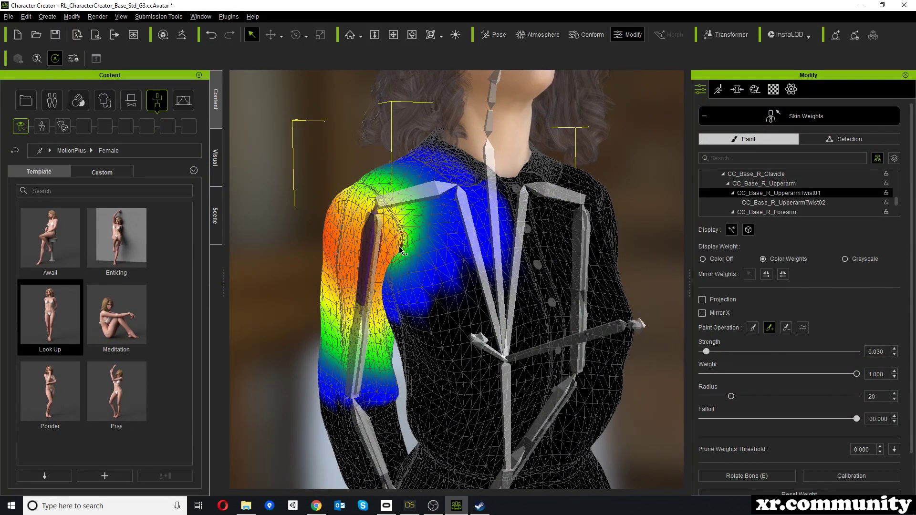
mouse_move(392, 226)
mouse_down()
mouse_move(429, 329)
mouse_move(410, 302)
mouse_up()
mouse_move(375, 218)
mouse_down()
mouse_move(406, 198)
mouse_move(408, 253)
mouse_up()
scroll(401, 249, up, 2)
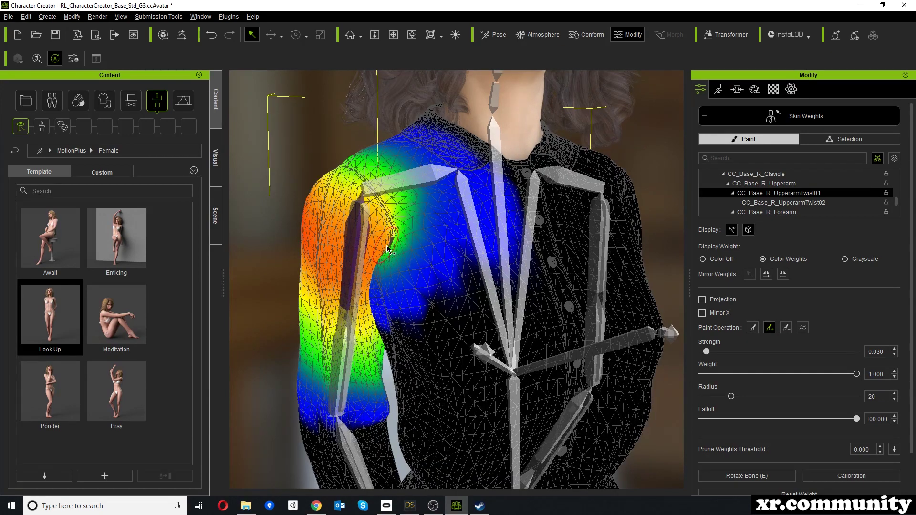
scroll(387, 242, up, 5)
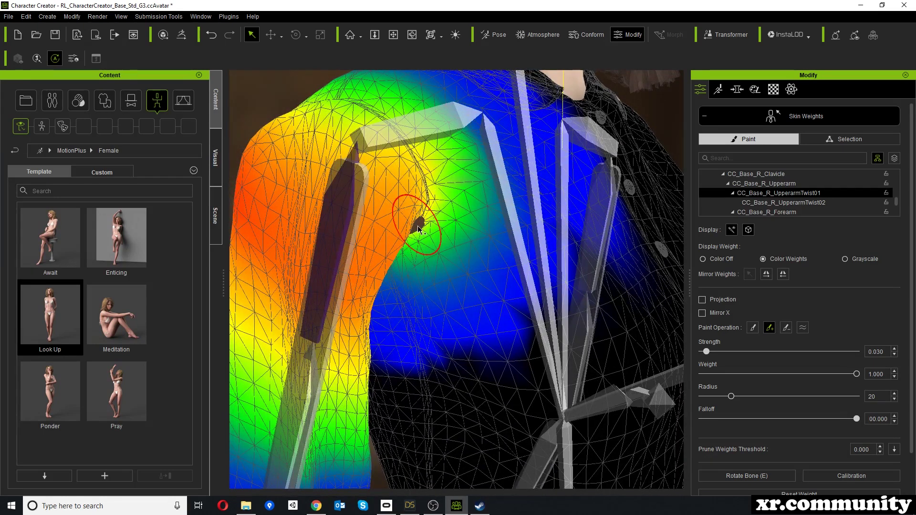
click(803, 327)
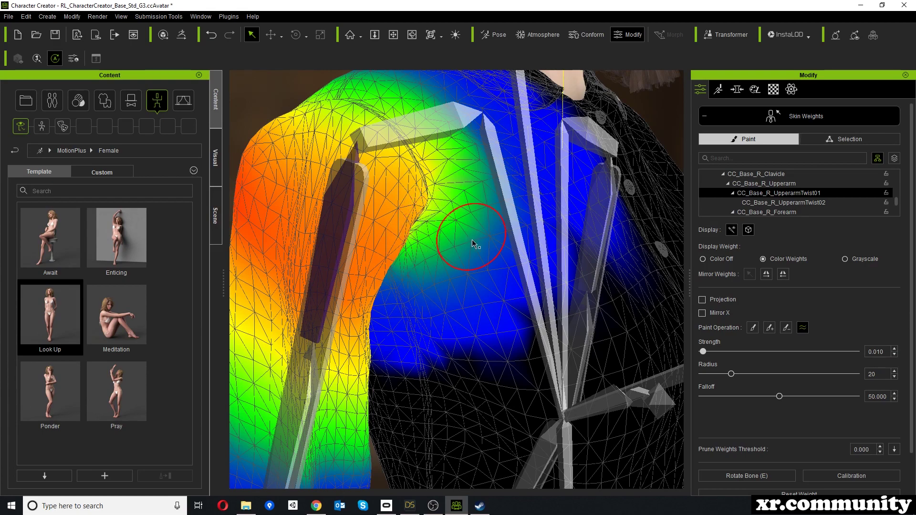
scroll(472, 244, down, 10)
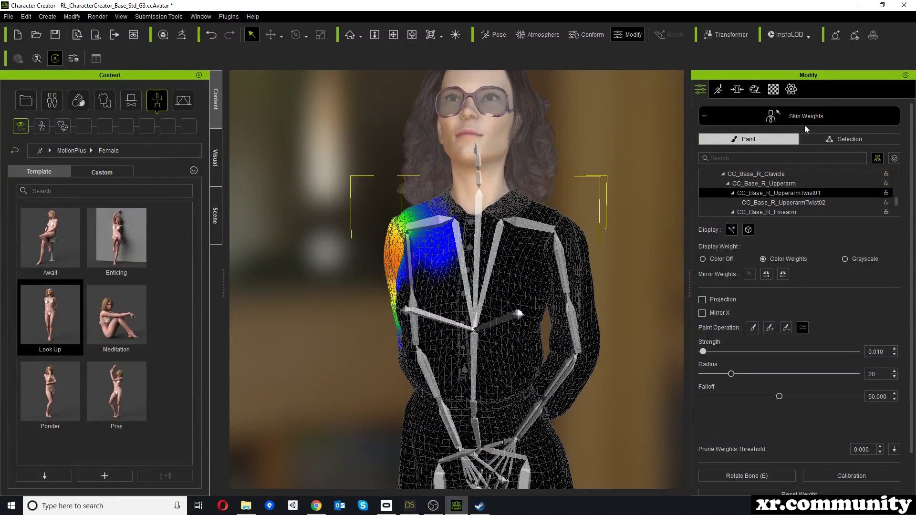
Leave skin weight editing and examine the dress around the right shoulder and armpit from the side and back.
click(804, 122)
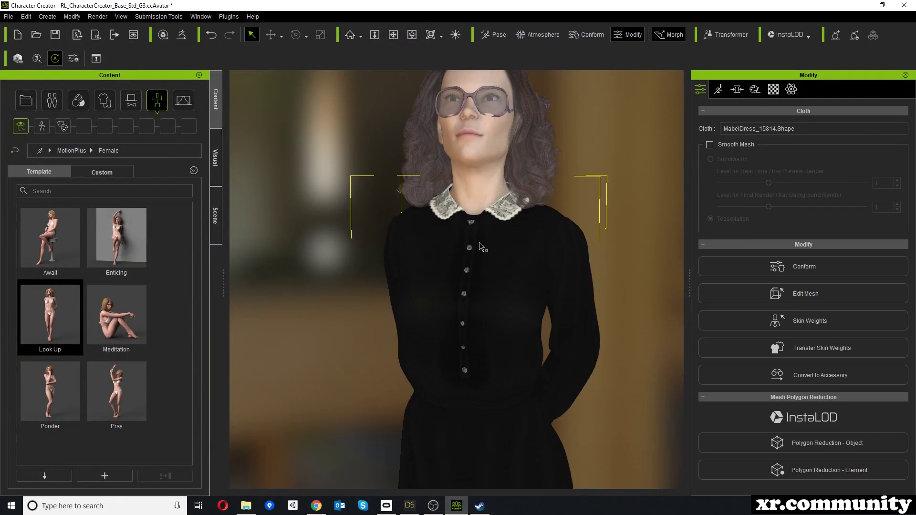
right_drag(403, 292, 582, 270)
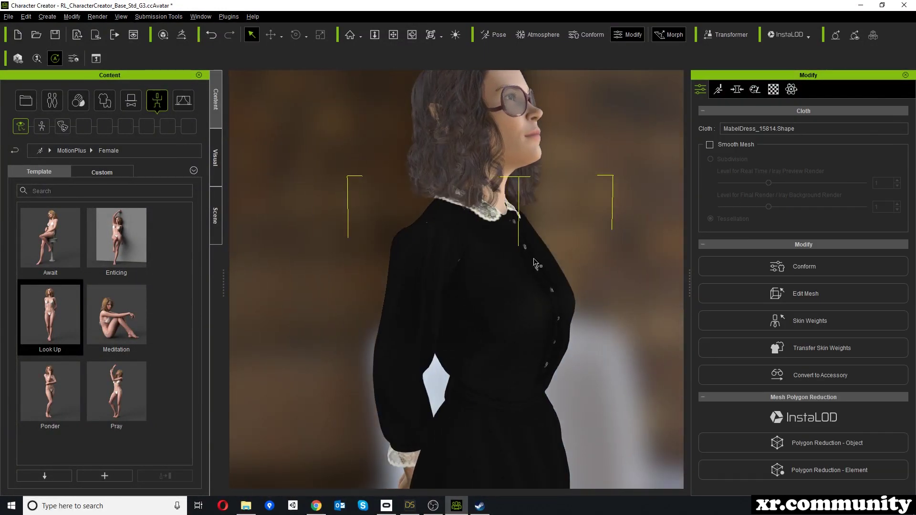
right_drag(477, 256, 526, 280)
right_drag(620, 283, 512, 253)
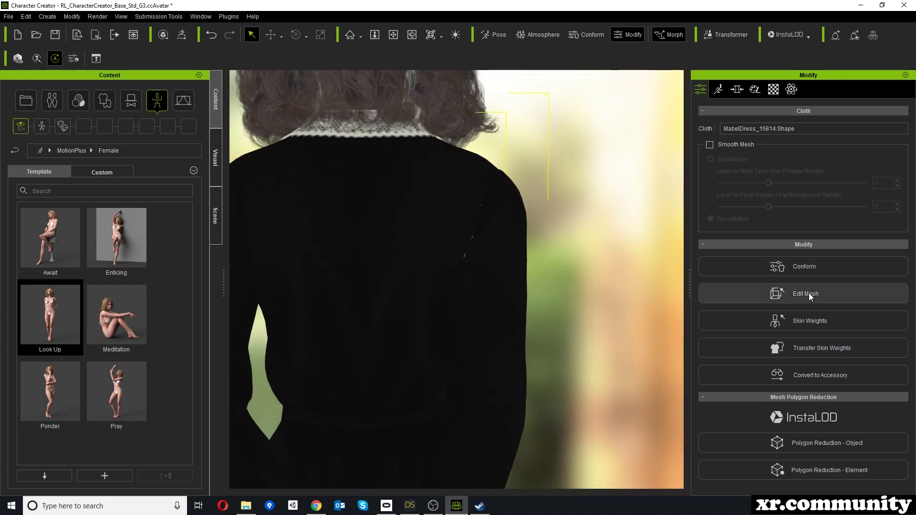
Reopen Skin Weights for the dress, display CC_Base_R_UpperarmTwist01 and choose the add-weight brush with strength 0.030.
click(809, 319)
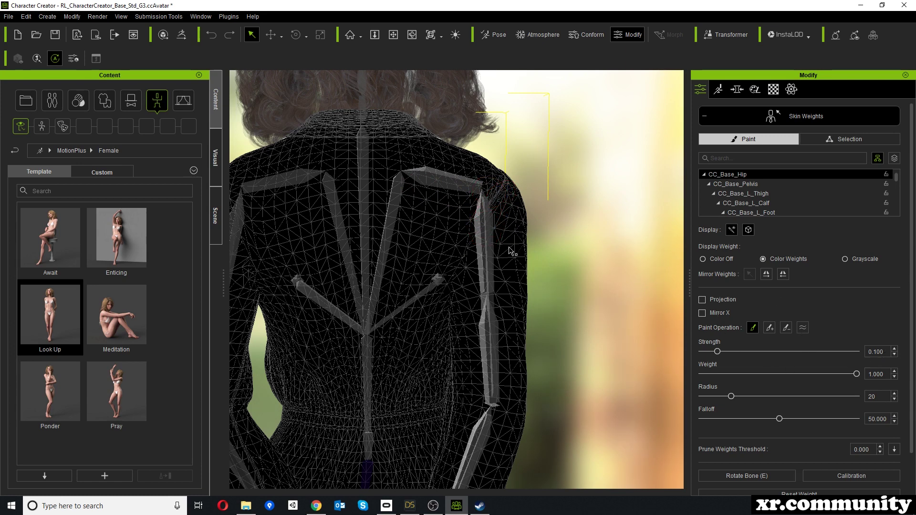
click(488, 252)
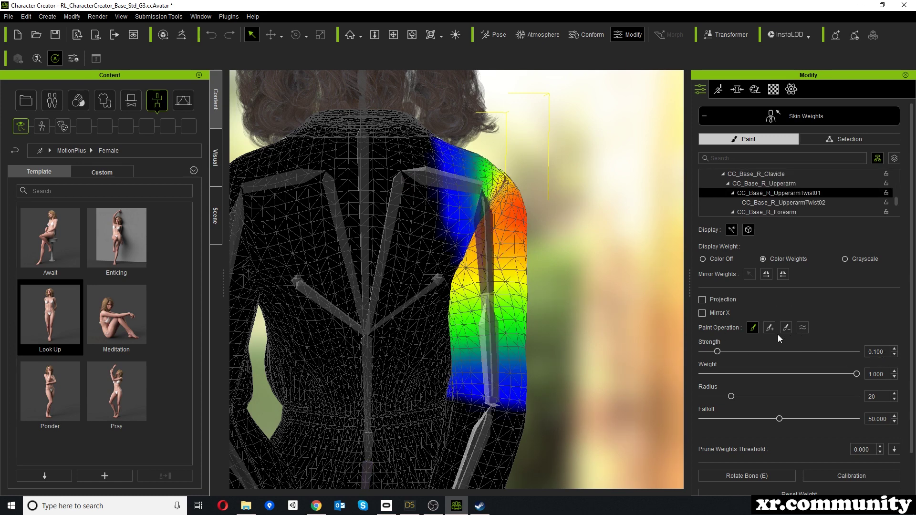
mouse_move(514, 209)
right_down()
mouse_move(583, 200)
mouse_move(544, 215)
right_up()
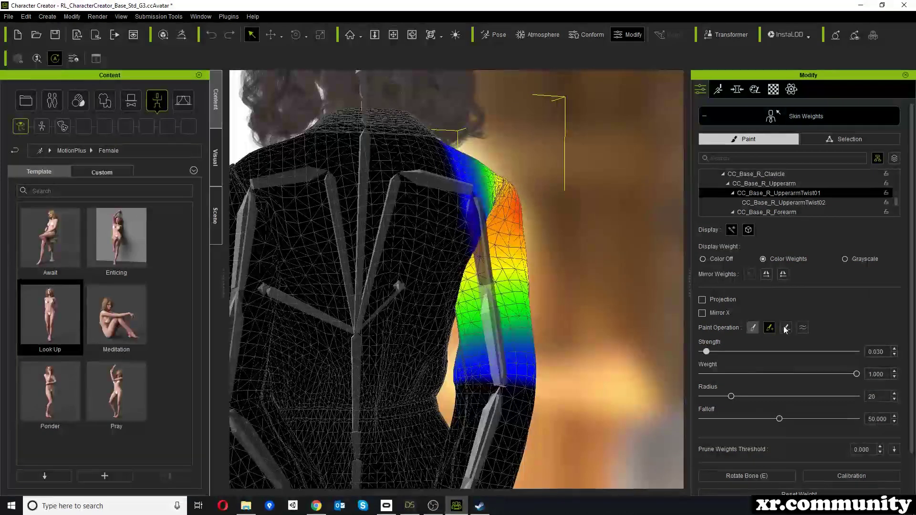
Examine the back of the right armpit with weight colours off and in grayscale, and restore the Color Weights display.
click(707, 259)
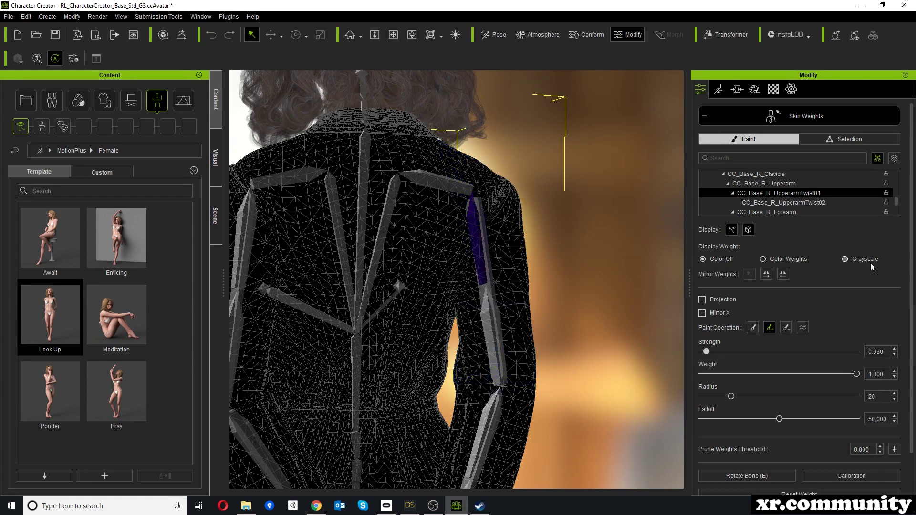
scroll(548, 206, up, 8)
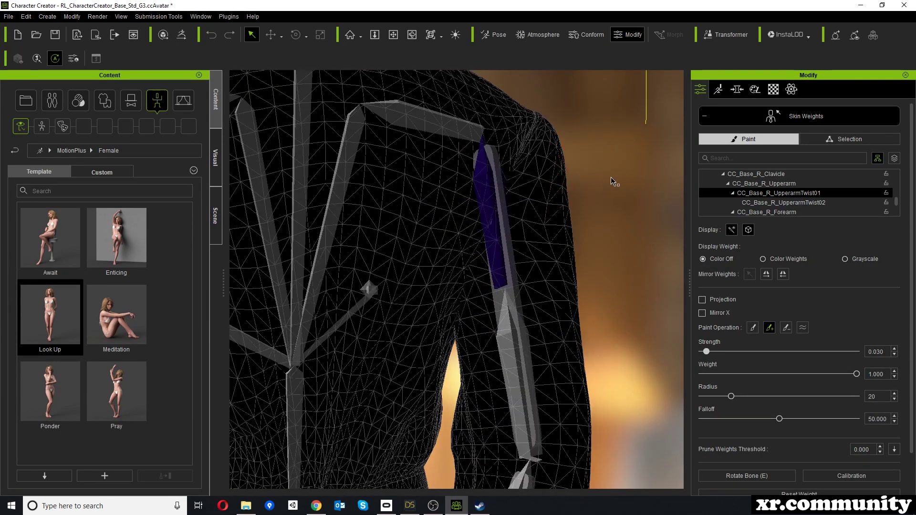
right_drag(553, 229, 539, 226)
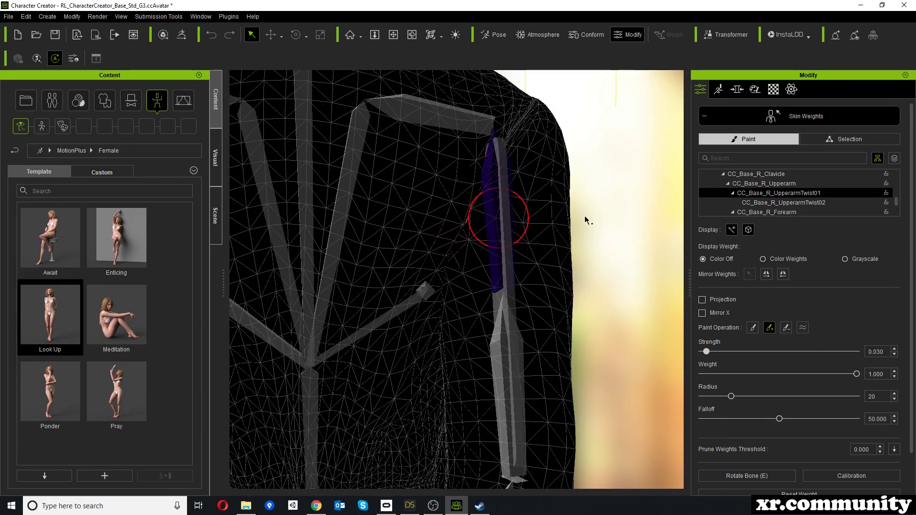
click(845, 259)
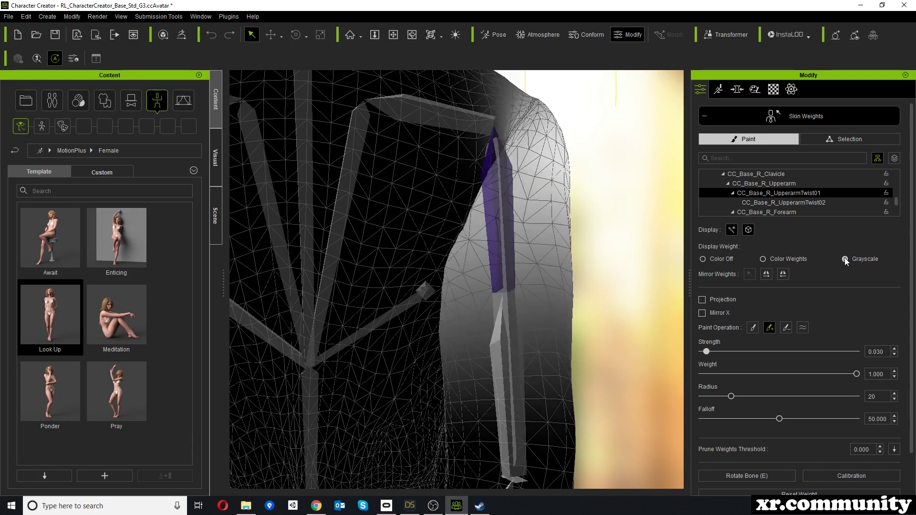
click(762, 260)
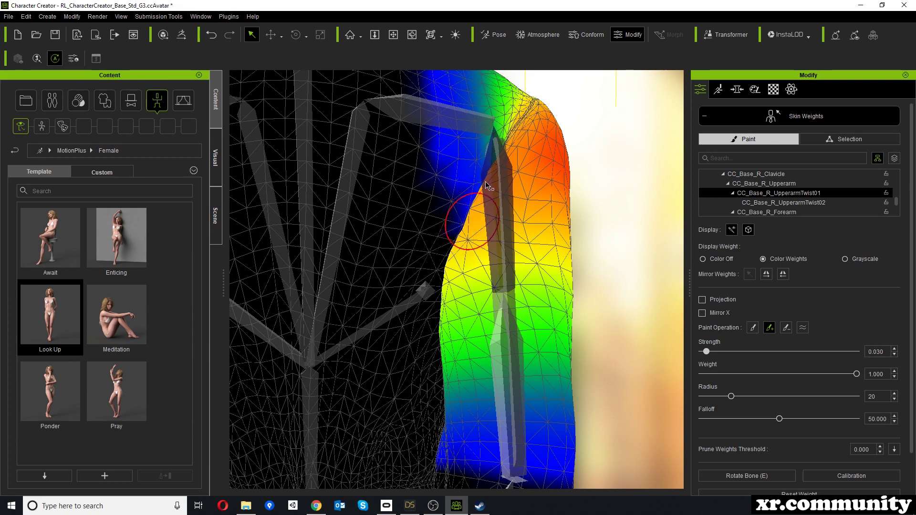
Touch up the dress weights on top of the right shoulder by smoothing at strength 0.100 and adding and removing weight at strength 0.030.
mouse_move(601, 163)
right_down()
mouse_move(432, 222)
mouse_move(505, 283)
mouse_move(614, 286)
mouse_move(525, 296)
mouse_move(396, 429)
mouse_move(434, 411)
right_up()
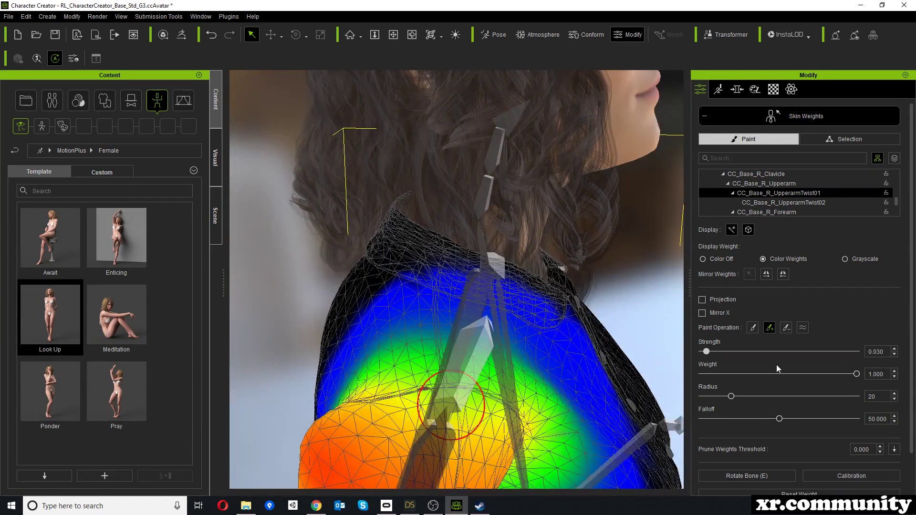
click(803, 327)
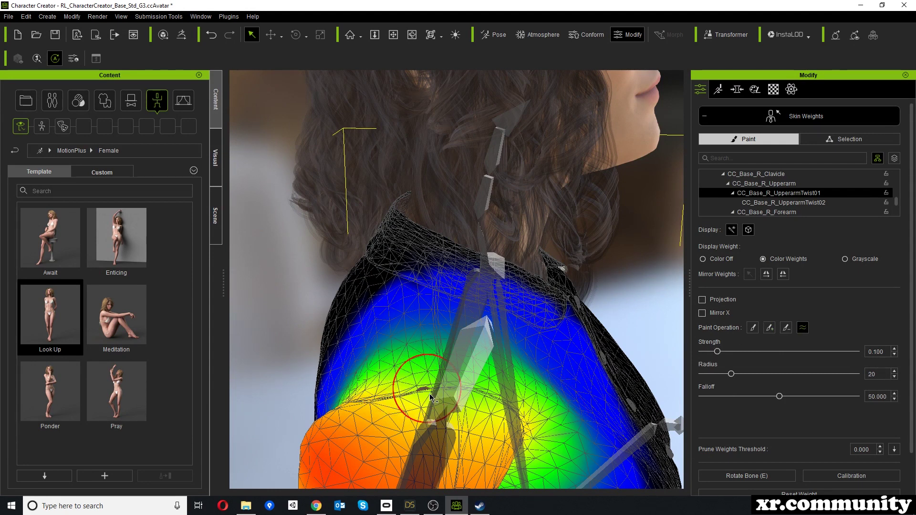
click(768, 328)
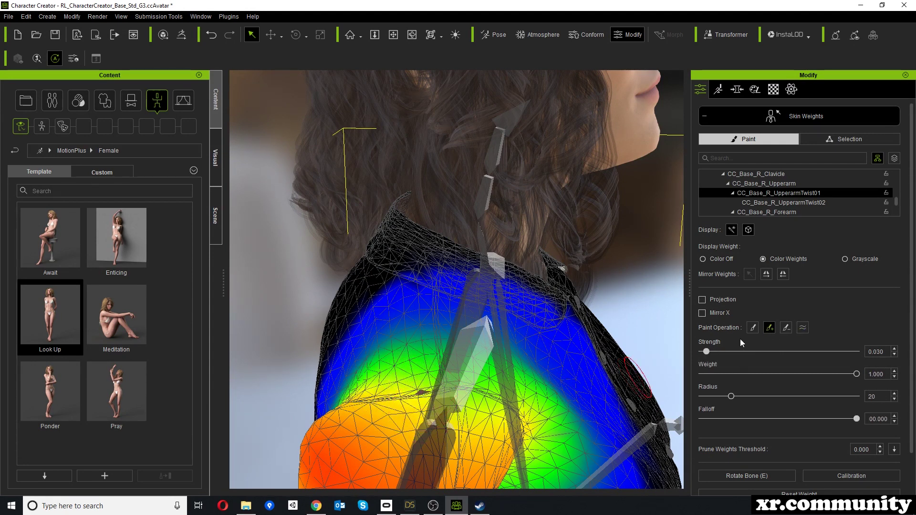
click(786, 328)
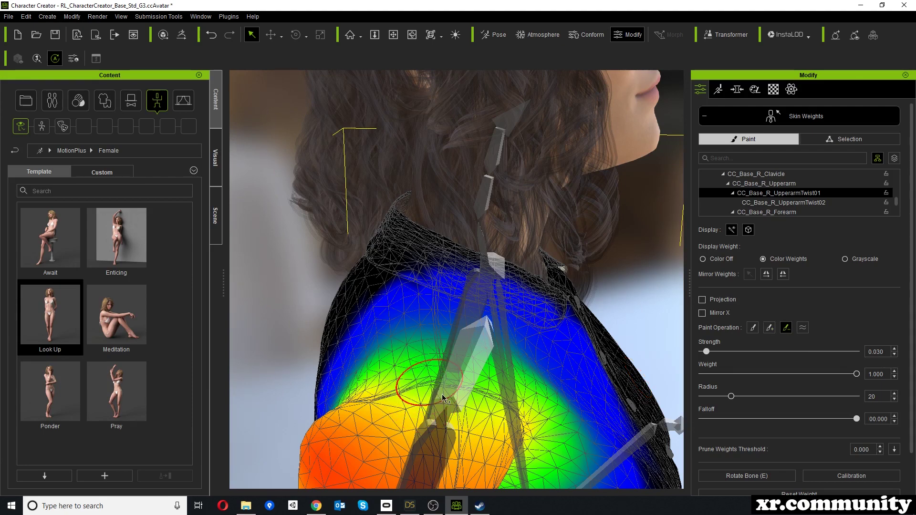
Touch up CC_Base_L_UpperarmTwist01 weights at the front of the left armpit with weight colours off, adding and removing weight at strength 0.030.
mouse_move(431, 393)
right_down()
mouse_move(286, 370)
mouse_move(360, 353)
mouse_move(477, 351)
mouse_move(573, 334)
mouse_move(548, 324)
mouse_move(603, 301)
mouse_move(608, 310)
mouse_move(440, 215)
mouse_move(634, 232)
mouse_move(583, 245)
mouse_move(611, 201)
right_up()
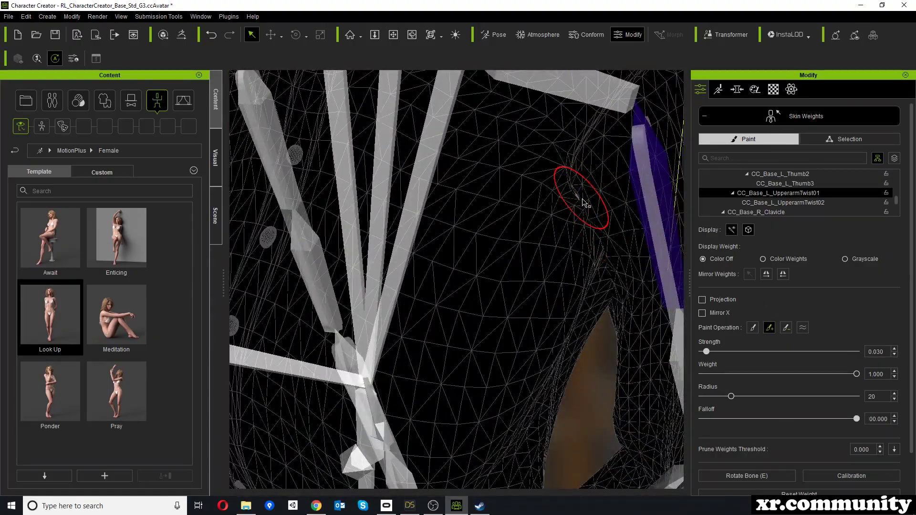
scroll(580, 210, down, 10)
right_drag(503, 244, 404, 235)
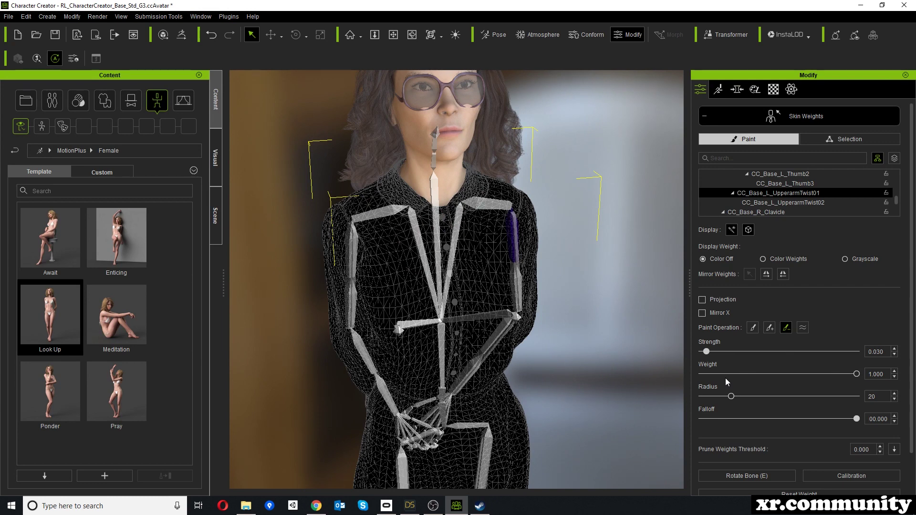
right_drag(531, 270, 526, 251)
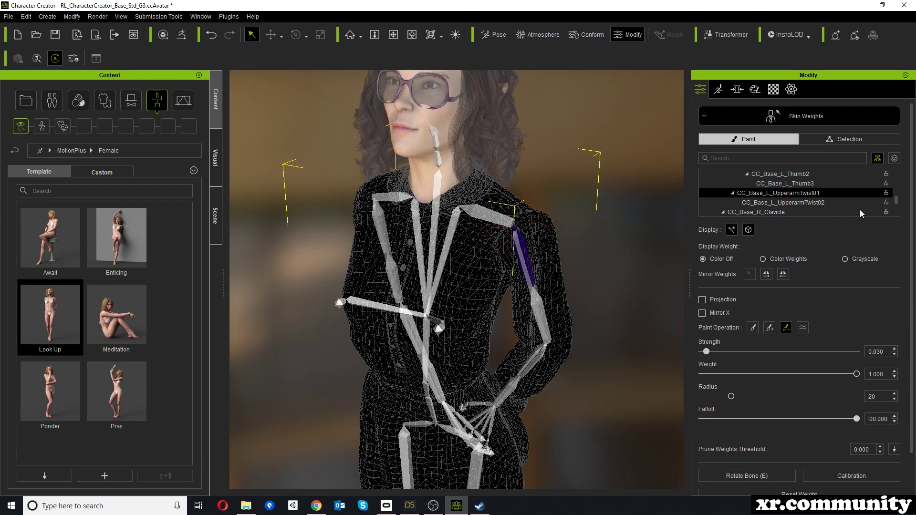
Leave skin weight editing and examine the corrected dress around both shoulders from the front.
click(814, 117)
right_drag(560, 344, 564, 245)
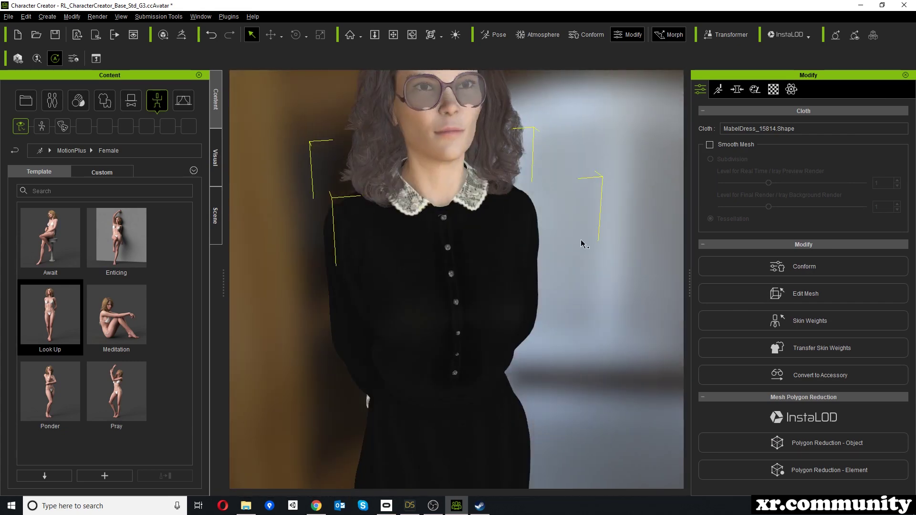
scroll(605, 227, up, 5)
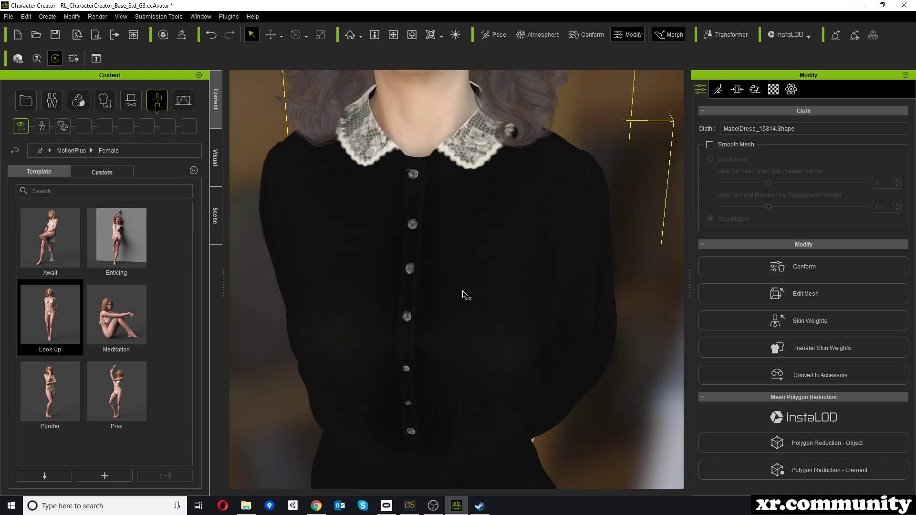
scroll(462, 295, down, 5)
right_drag(462, 294, 447, 206)
scroll(447, 206, up, 2)
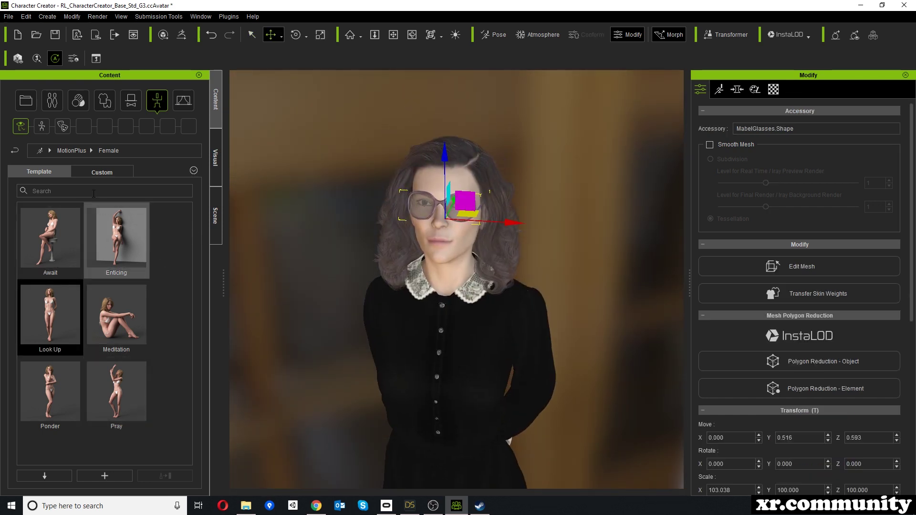
Apply the custom _DefaultT_Heels pose to the character.
click(103, 173)
double_click(45, 239)
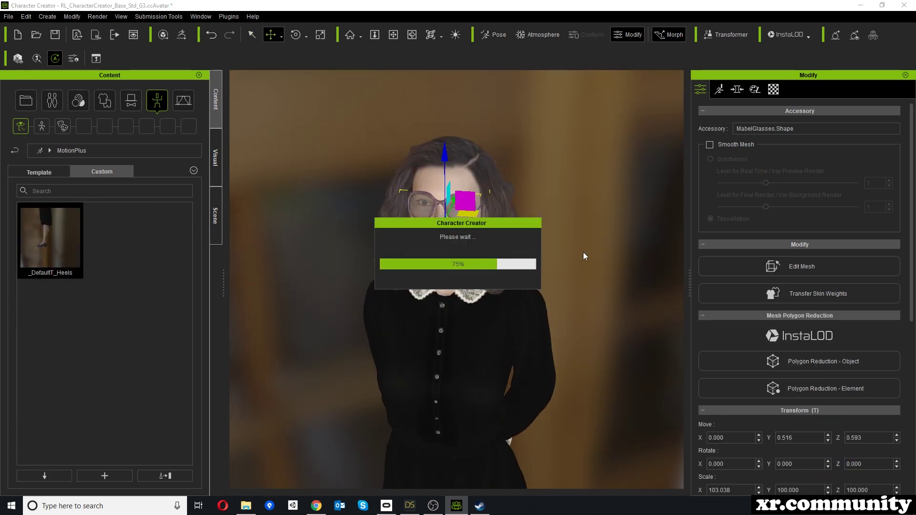
Move the glasses on the character's face to X -0.002, Y 4.354 and Z 4.590.
right_drag(597, 221, 499, 237)
right_drag(561, 258, 507, 216)
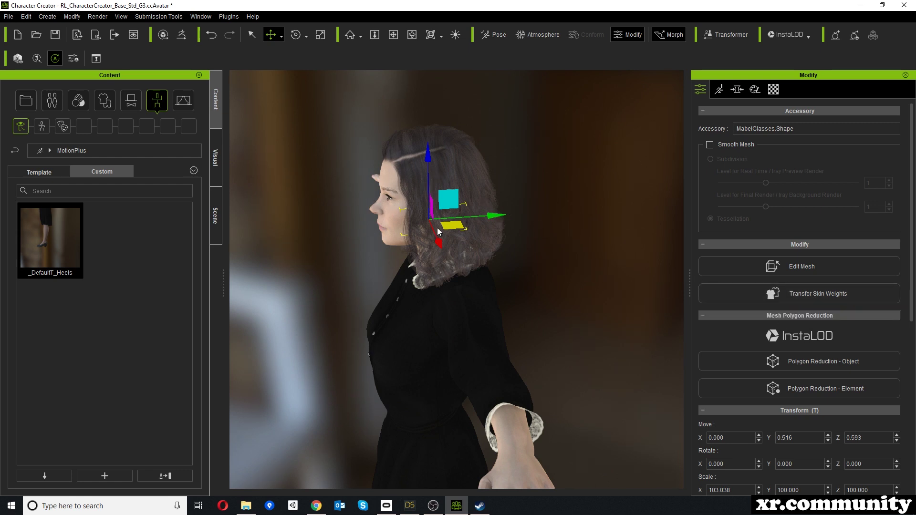
mouse_move(487, 216)
mouse_down()
mouse_move(459, 216)
mouse_move(472, 216)
mouse_up()
drag(407, 156, 414, 146)
right_drag(364, 204, 436, 143)
drag(437, 143, 444, 143)
right_drag(444, 143, 434, 210)
click(780, 296)
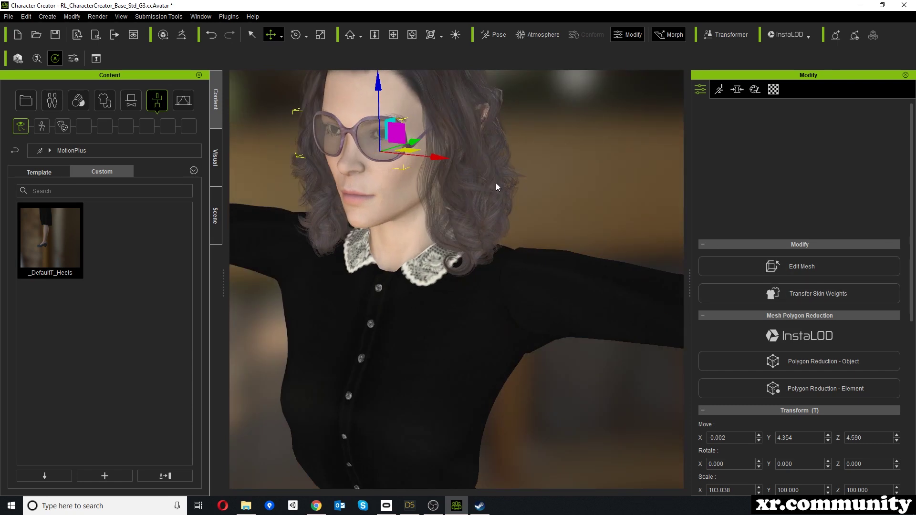
click(762, 193)
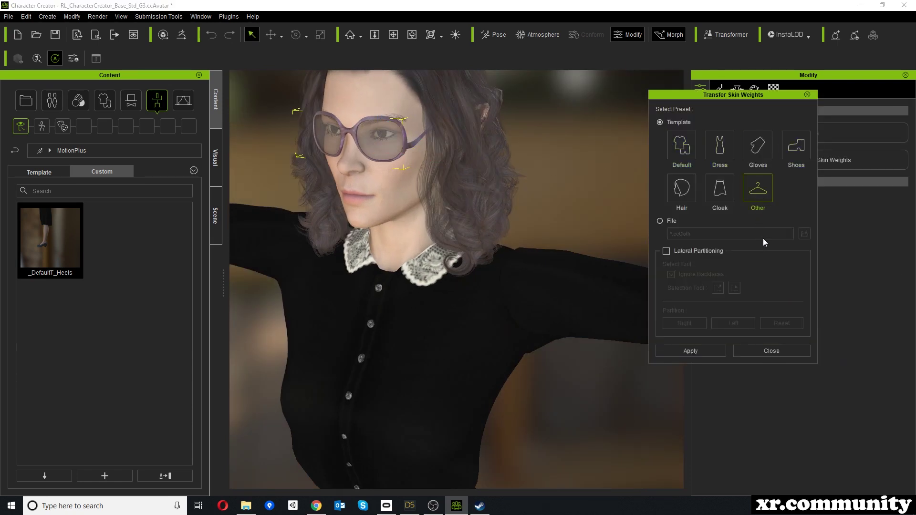
click(807, 95)
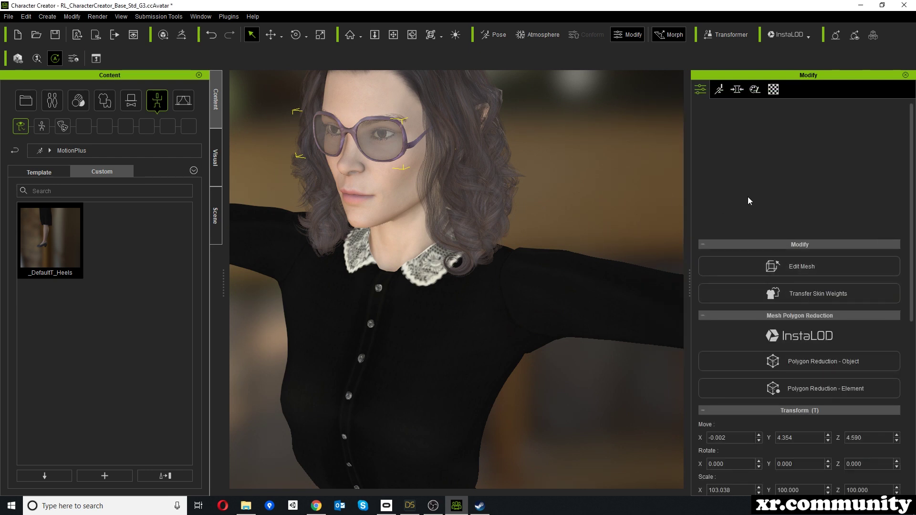
Transfer skin weights to the glasses using the Other template preset.
click(811, 293)
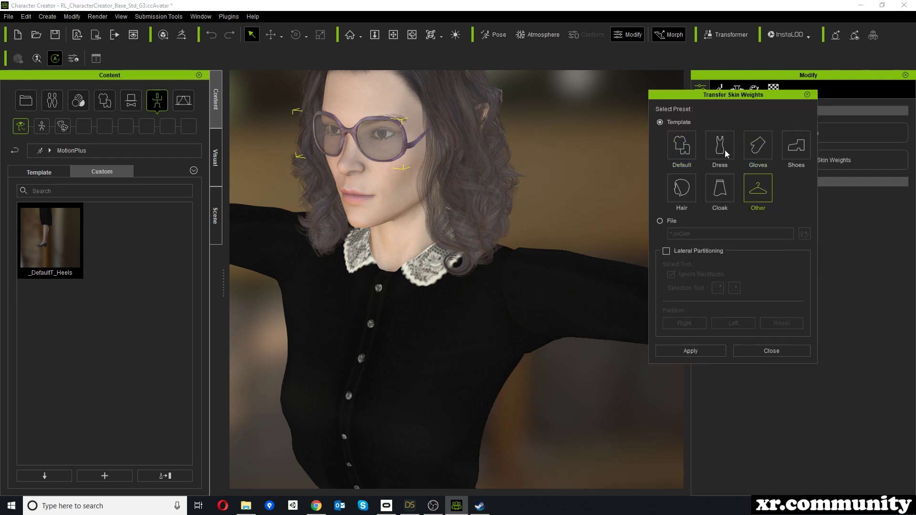
click(705, 353)
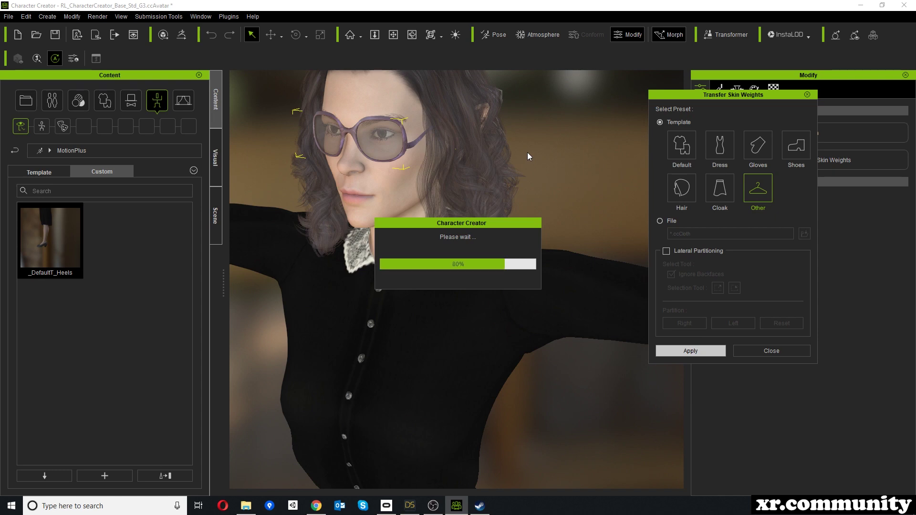
click(762, 351)
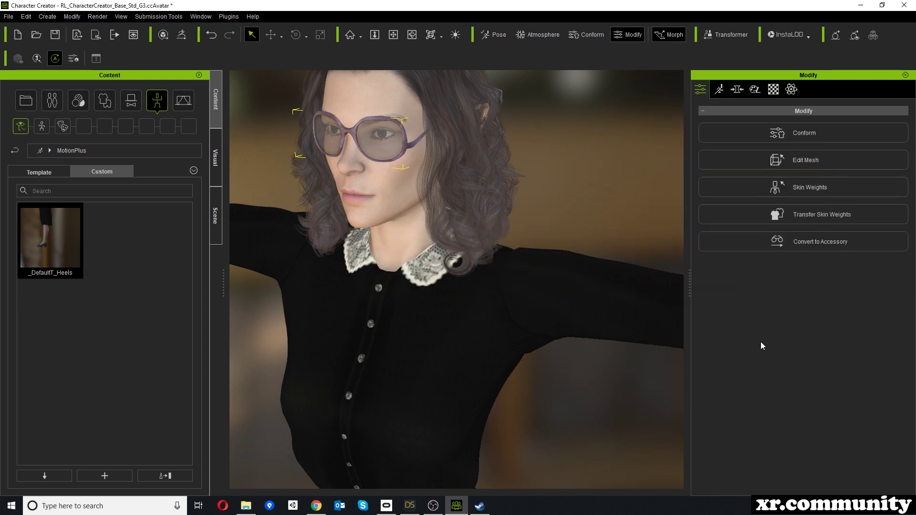
right_drag(557, 173, 542, 157)
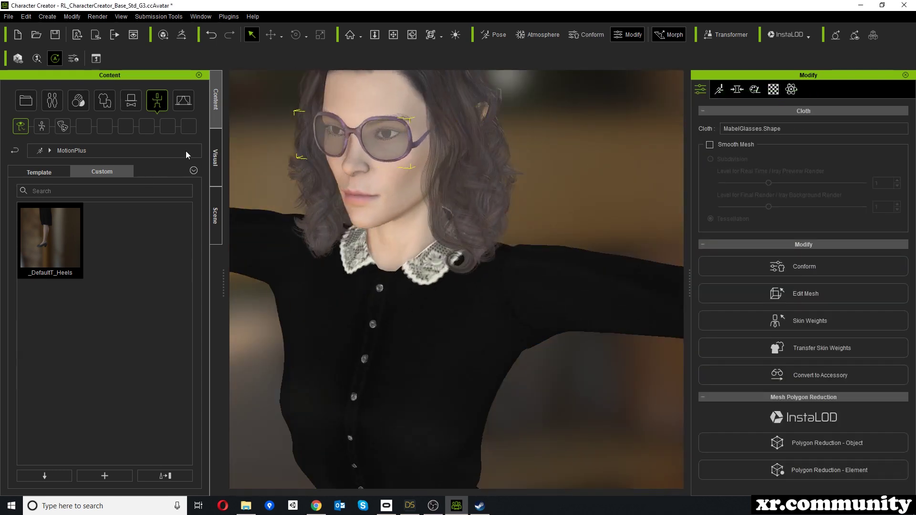
Apply the Look Up pose from the female MotionPlus template poses to the character.
click(68, 151)
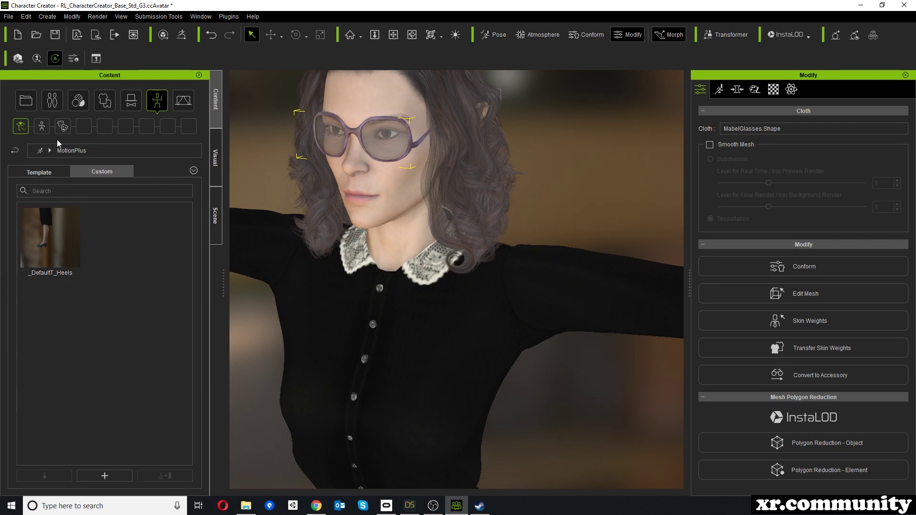
click(46, 172)
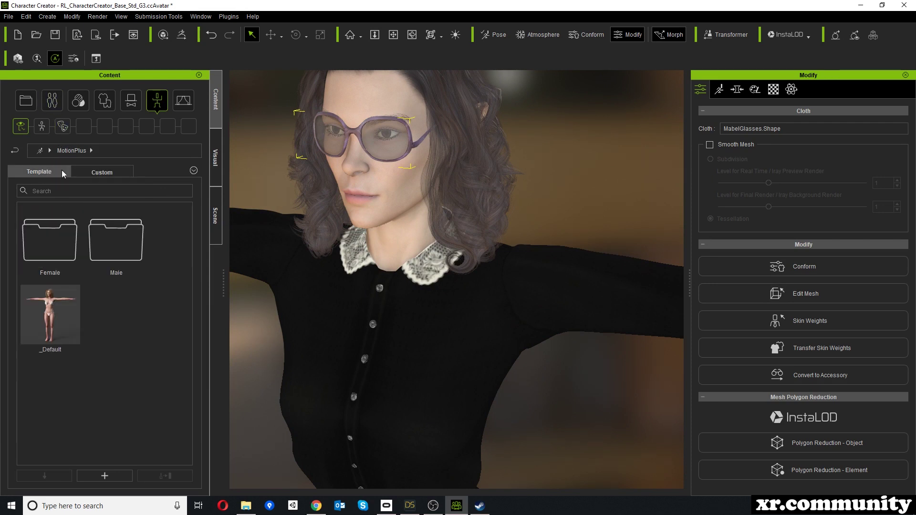
double_click(47, 241)
double_click(42, 316)
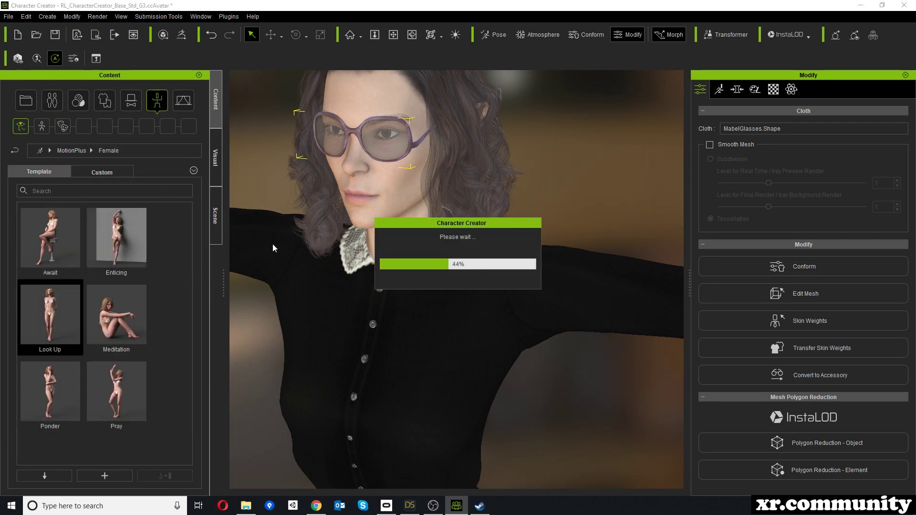